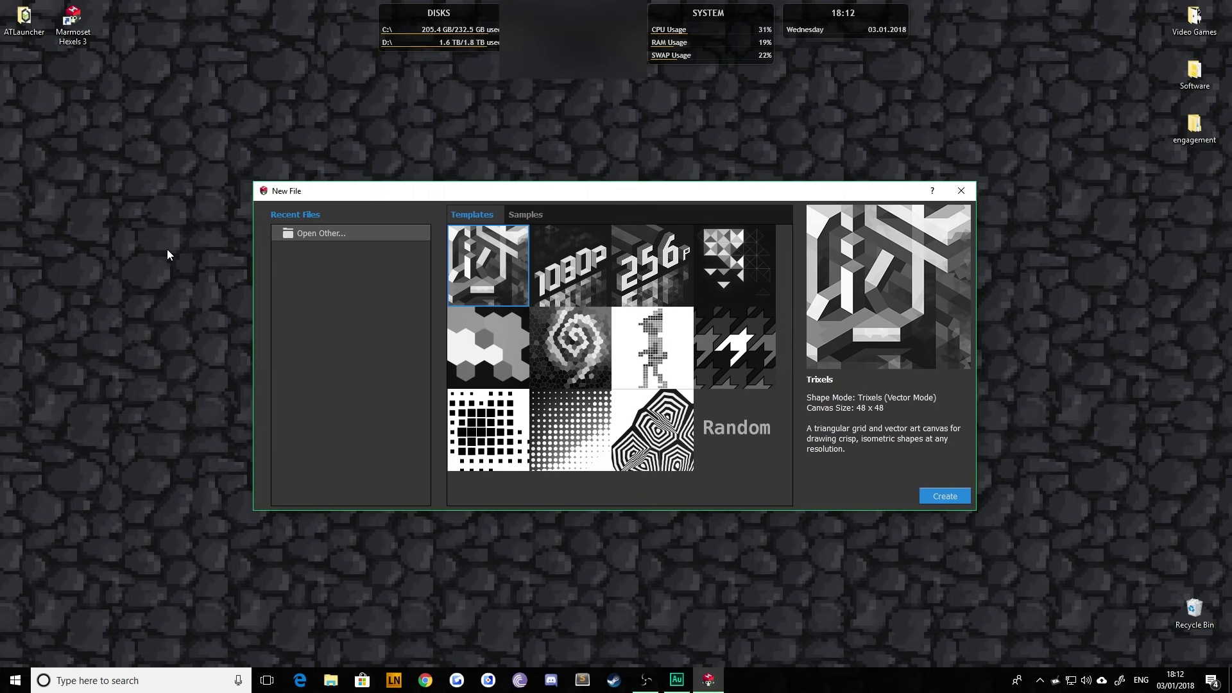
Create a new document from the Squares template as a blank 48 x 48 canvas
{"action": "left_click", "coordinate": [667, 342]}
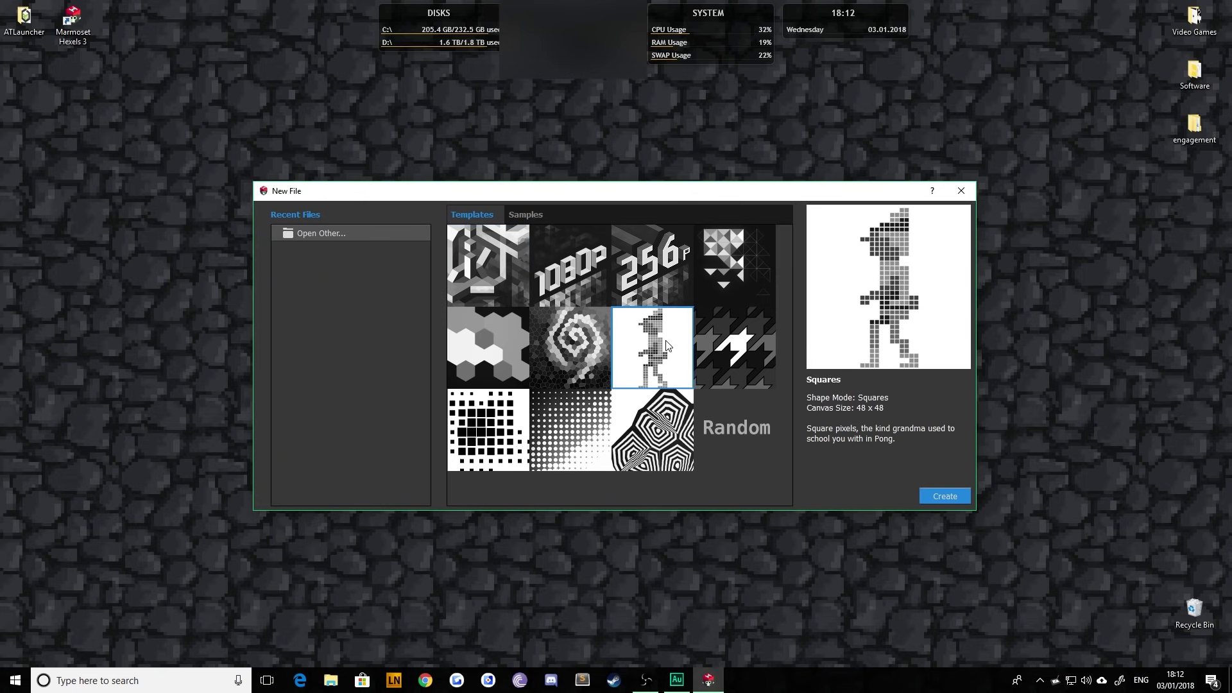
{"action": "left_click", "coordinate": [495, 273]}
{"action": "left_click", "coordinate": [657, 335]}
{"action": "left_click", "coordinate": [944, 497]}
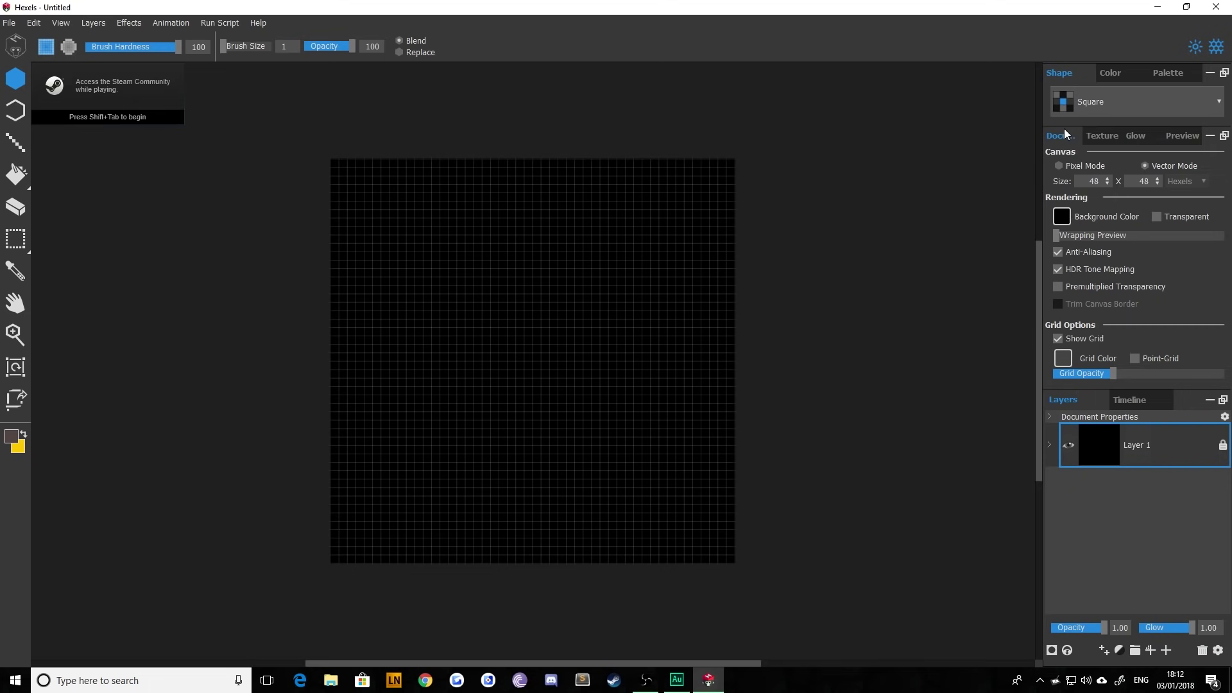
Set the canvas size to 16 x 16 in Document settings
{"action": "double_click", "coordinate": [1099, 182]}
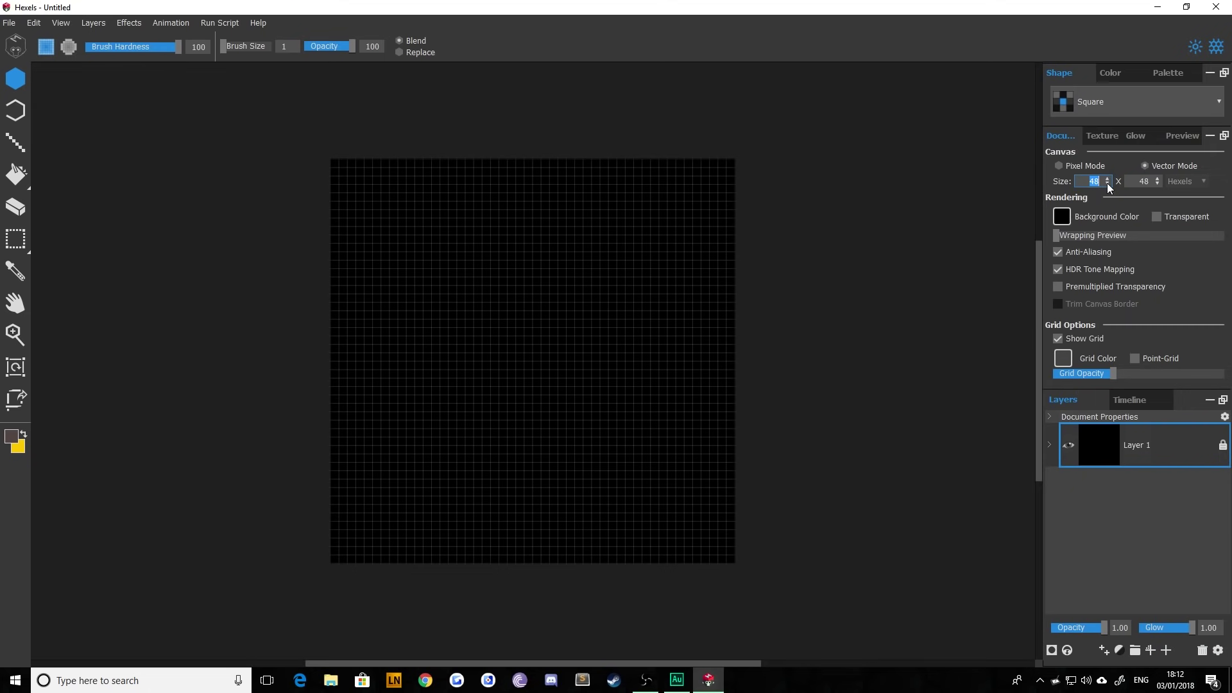
{"action": "type", "text": "16"}
{"action": "key", "text": "Tab"}
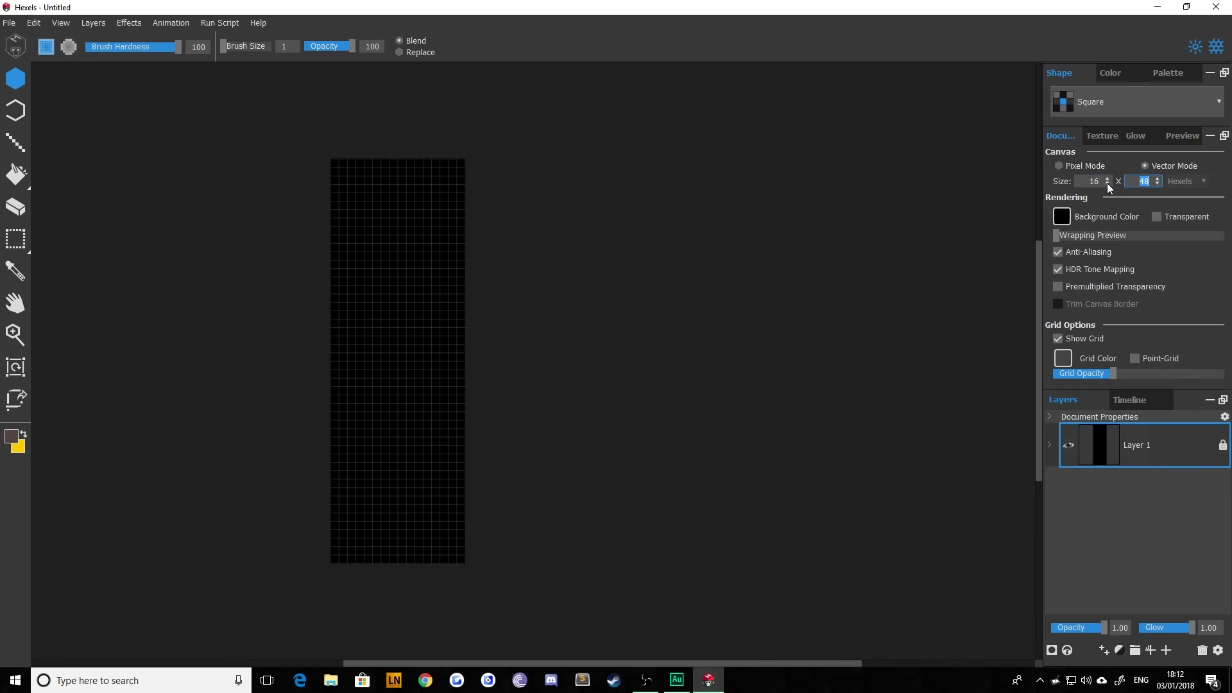
{"action": "type", "text": "16"}
{"action": "key", "text": "Return"}
Zoom in and centre the small 16 x 16 canvas, then return to the brush
{"action": "key", "text": "i"}
{"action": "scroll", "coordinate": [370, 251], "scroll_direction": "up", "scroll_amount": 3}
{"action": "left_click_drag", "start_coordinate": [368, 198], "coordinate": [437, 379]}
{"action": "scroll", "coordinate": [443, 369], "scroll_direction": "up", "scroll_amount": 1}
{"action": "scroll", "coordinate": [444, 354], "scroll_direction": "up", "scroll_amount": 1}
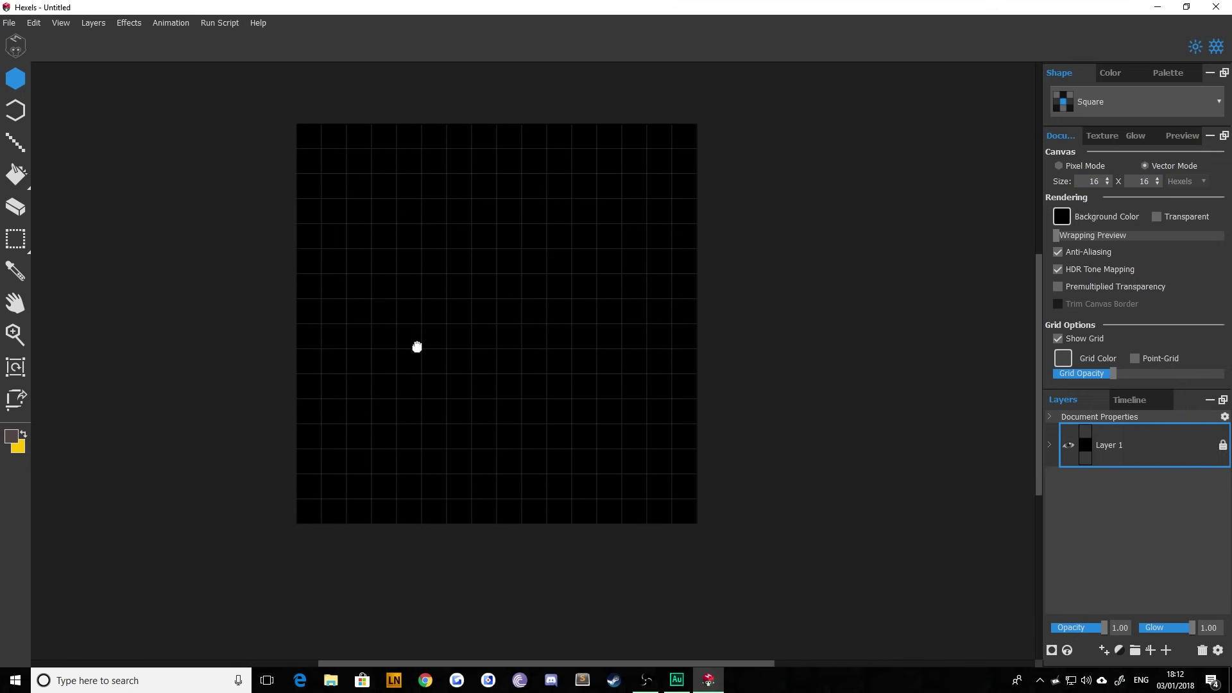
{"action": "key", "text": "b"}
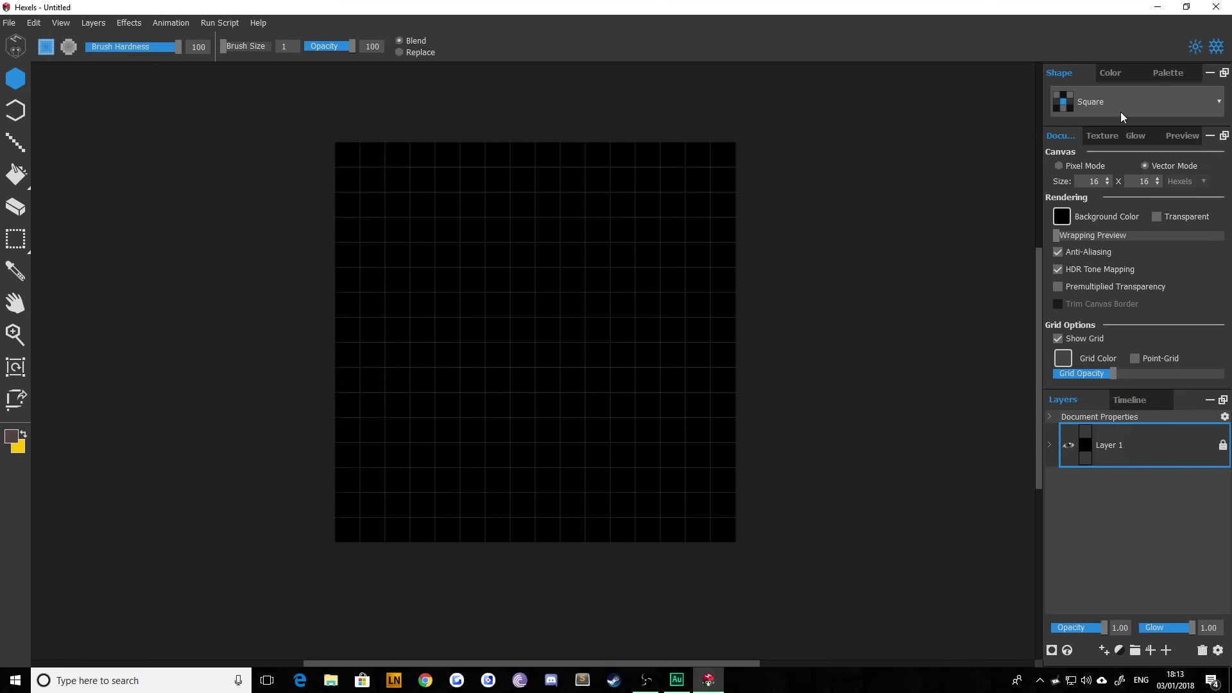
{"action": "key", "text": "space"}
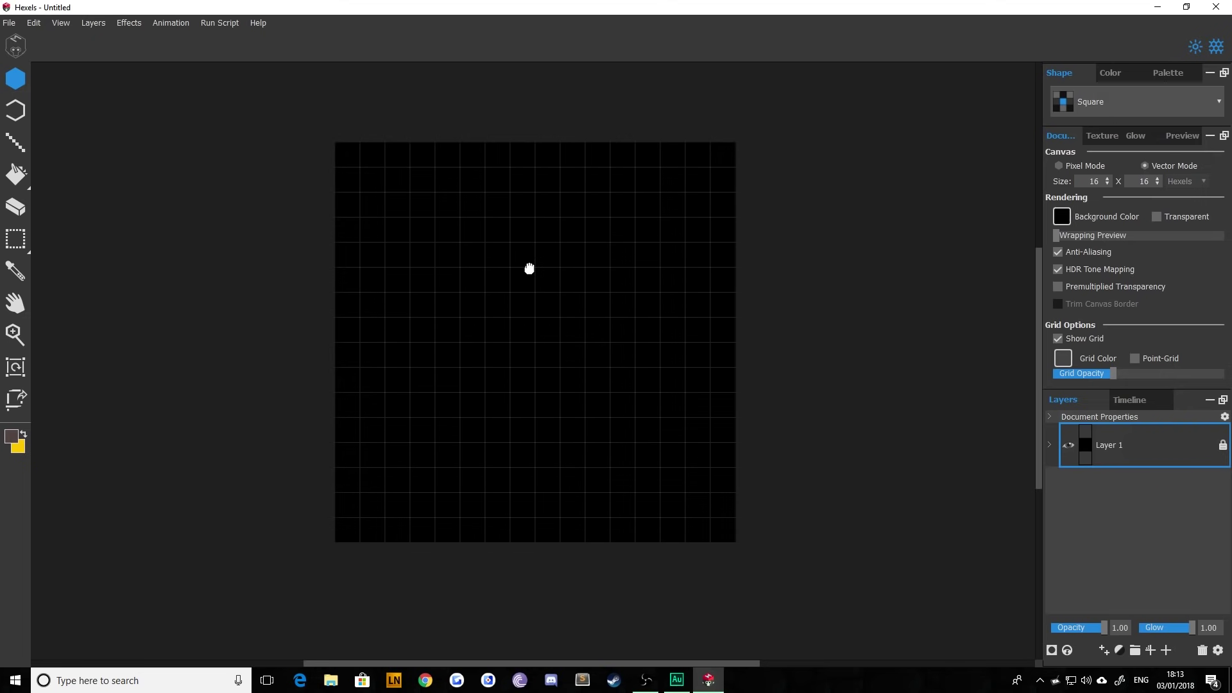
{"action": "left_click_drag", "start_coordinate": [529, 267], "coordinate": [530, 287]}
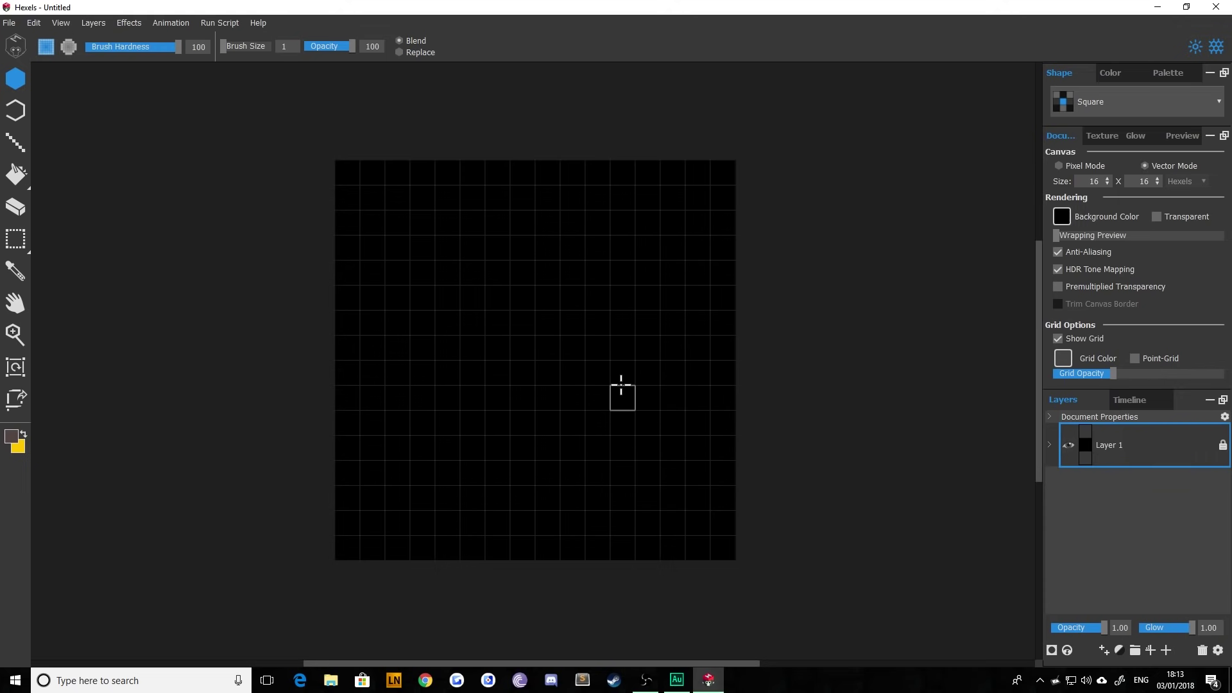
Open zom-idle.gif in Photos as the zombie reference
{"action": "left_click", "coordinate": [321, 685]}
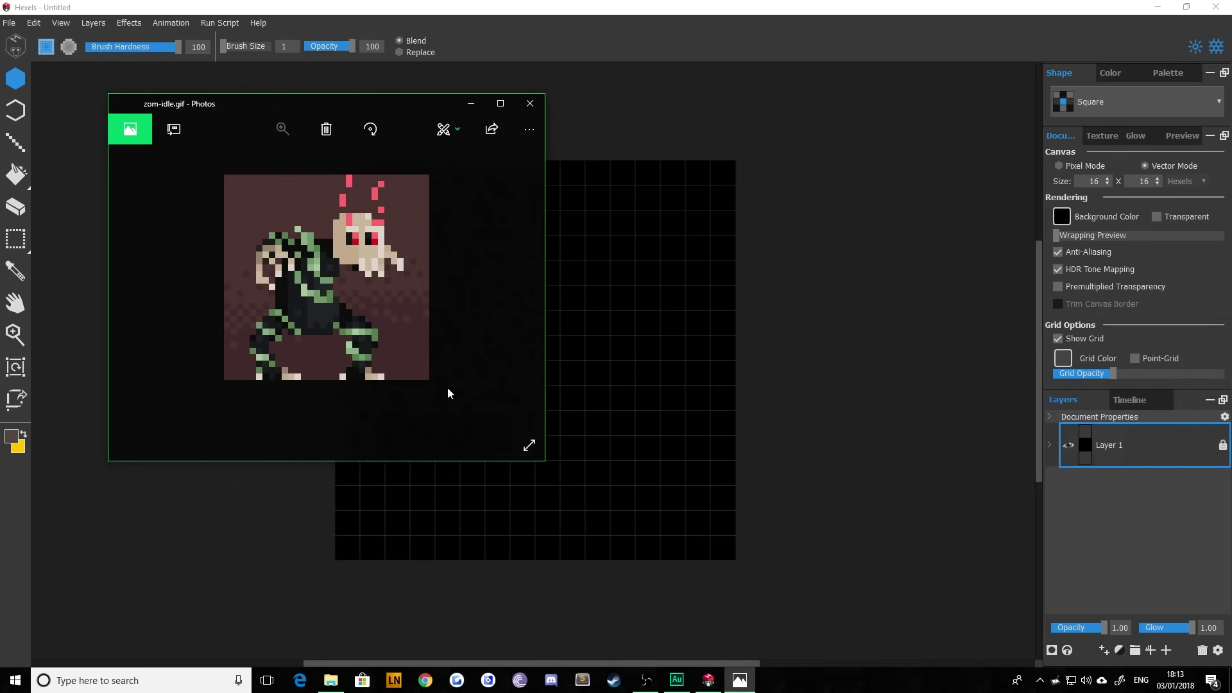
Move the reference image aside and show the Hexels colour palette
{"action": "left_click_drag", "start_coordinate": [426, 103], "coordinate": [285, 240]}
{"action": "left_click", "coordinate": [449, 269]}
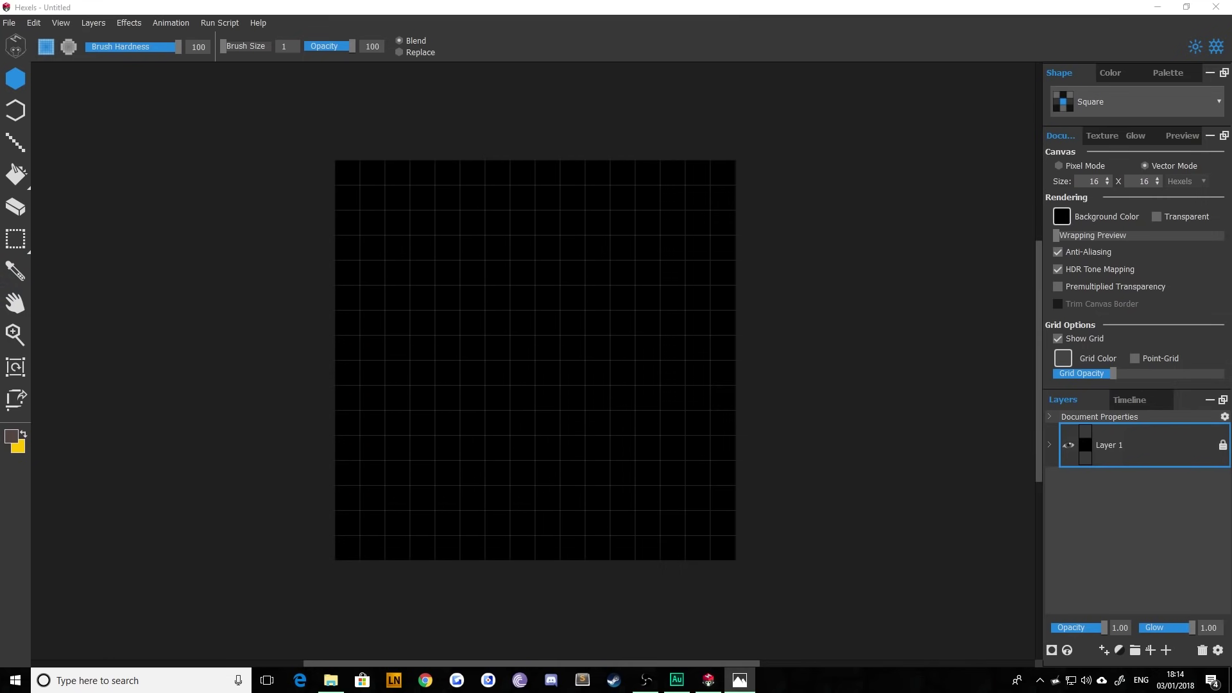
{"action": "left_click", "coordinate": [311, 261]}
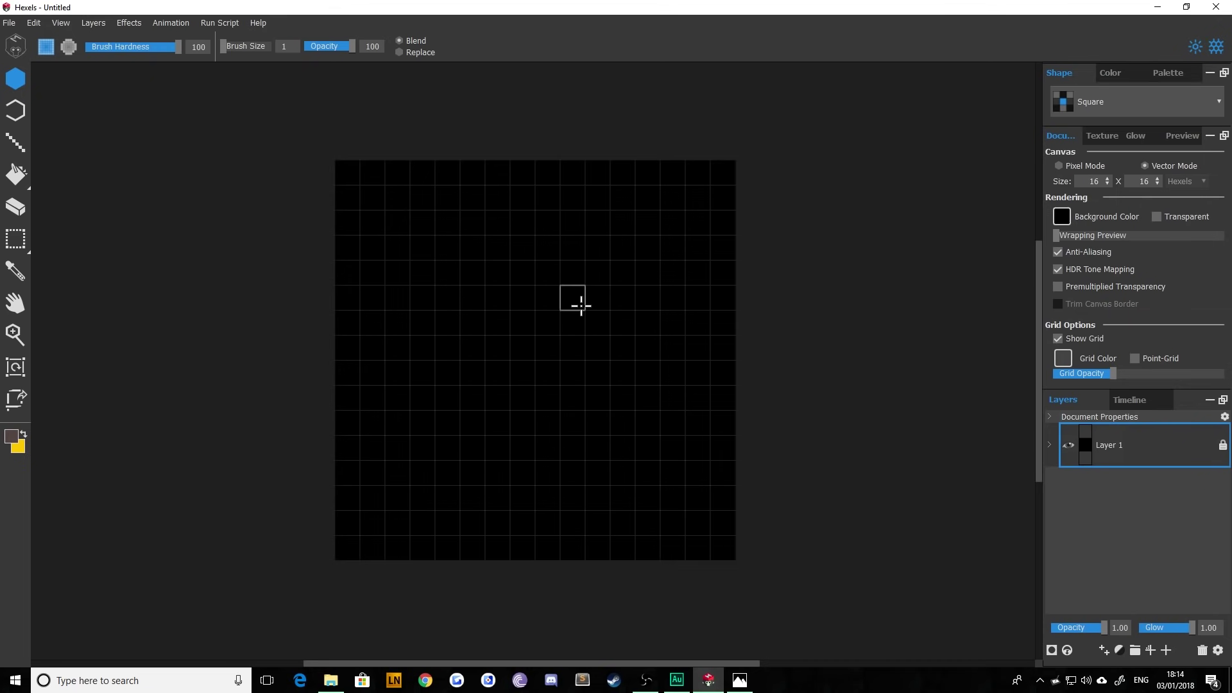
{"action": "left_click", "coordinate": [1157, 73]}
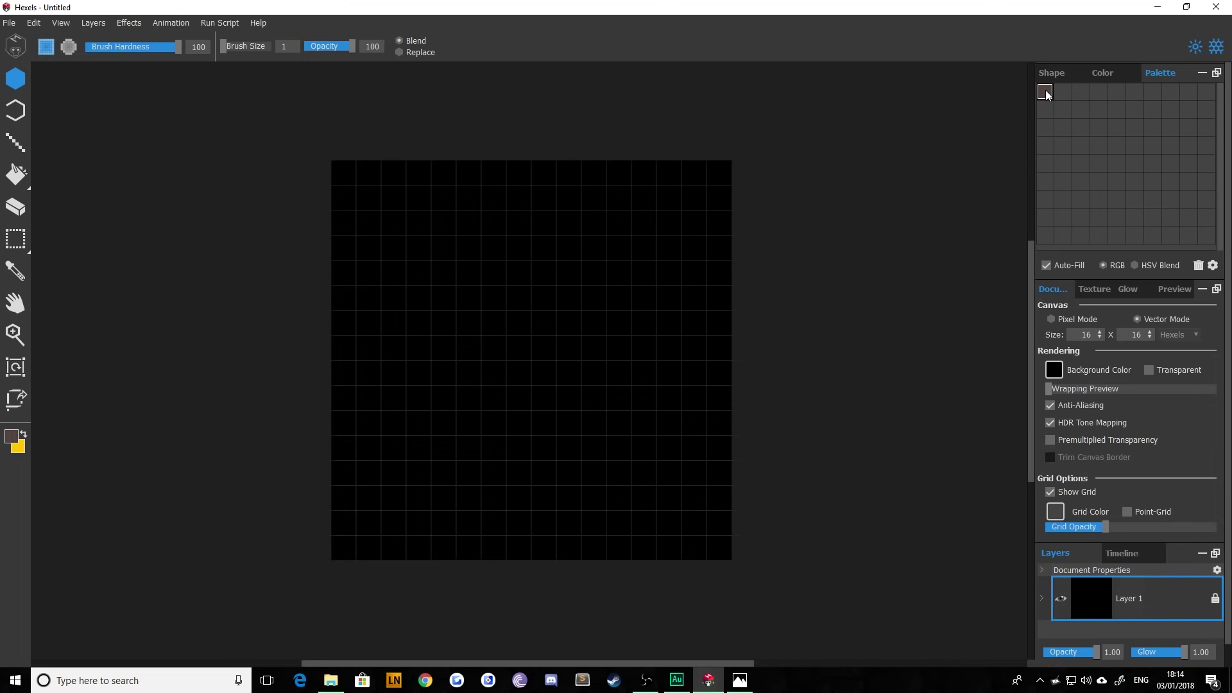
Set the first palette swatch to pale pink d4bcb5
{"action": "mouse_move", "coordinate": [1045, 95]}
{"action": "left_mouse_down"}
{"action": "mouse_move", "coordinate": [1062, 126]}
{"action": "mouse_move", "coordinate": [1041, 102]}
{"action": "left_mouse_up"}
{"action": "double_click", "coordinate": [1047, 92]}
{"action": "left_click", "coordinate": [465, 329]}
{"action": "left_click", "coordinate": [446, 280]}
{"action": "left_click_drag", "start_coordinate": [446, 280], "coordinate": [450, 272]}
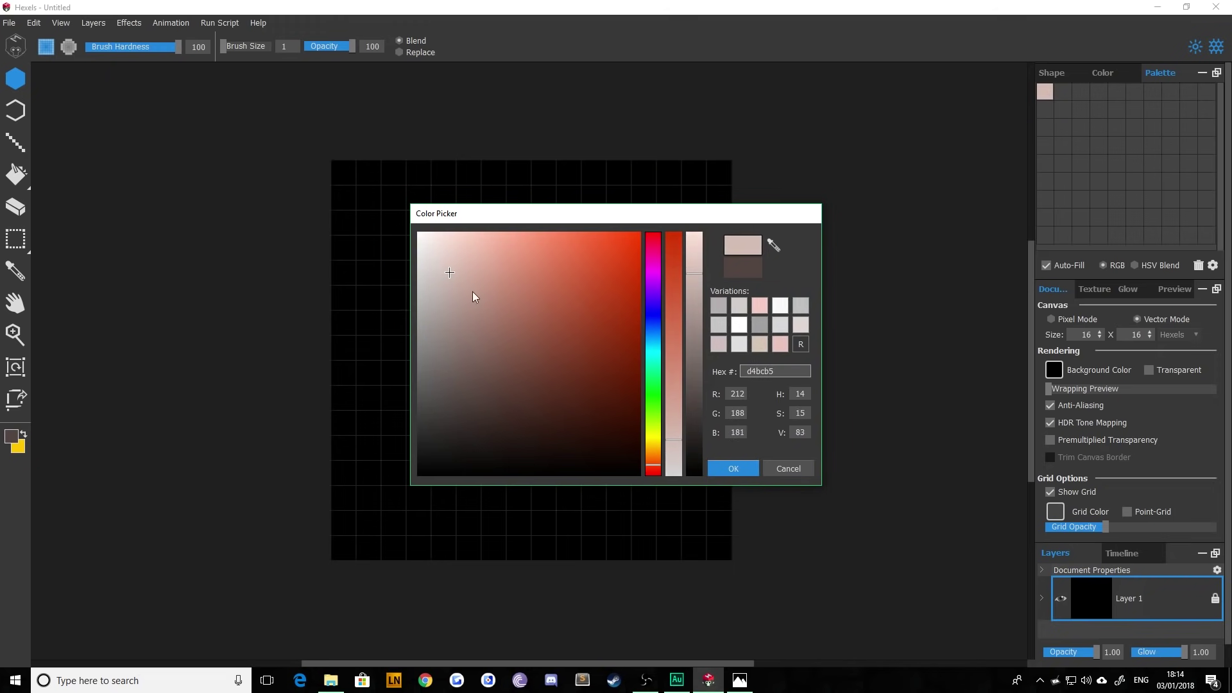
{"action": "left_click", "coordinate": [733, 468]}
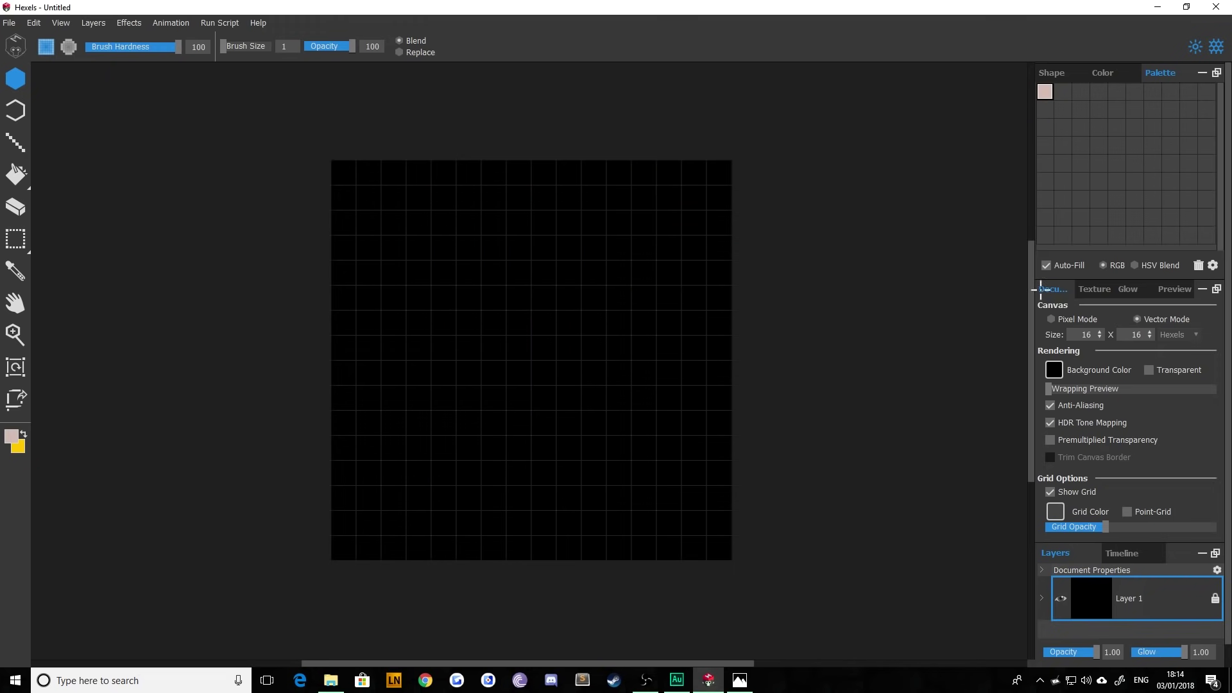
Add a dark brown 77635e swatch and fill a pink-to-brown gradient between them
{"action": "double_click", "coordinate": [1099, 98]}
{"action": "left_click", "coordinate": [500, 341]}
{"action": "left_click_drag", "start_coordinate": [501, 349], "coordinate": [464, 362]}
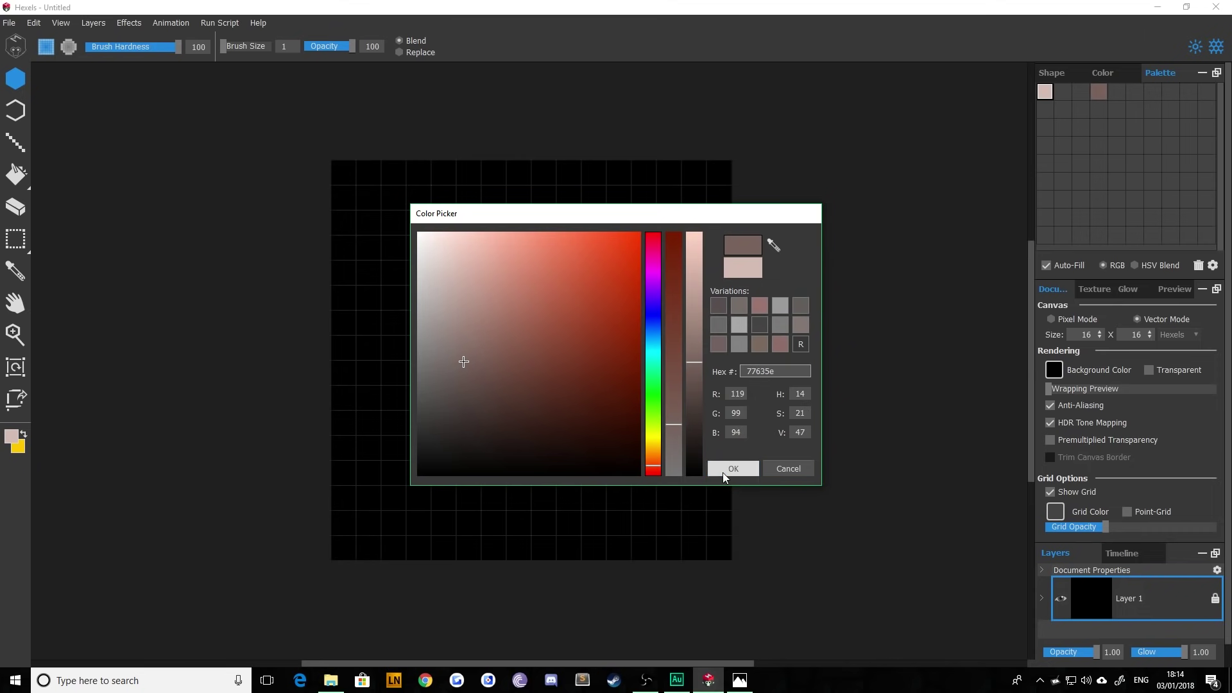
{"action": "left_click", "coordinate": [726, 470]}
{"action": "left_click", "coordinate": [1043, 93]}
{"action": "left_click_drag", "start_coordinate": [1103, 94], "coordinate": [1102, 94]}
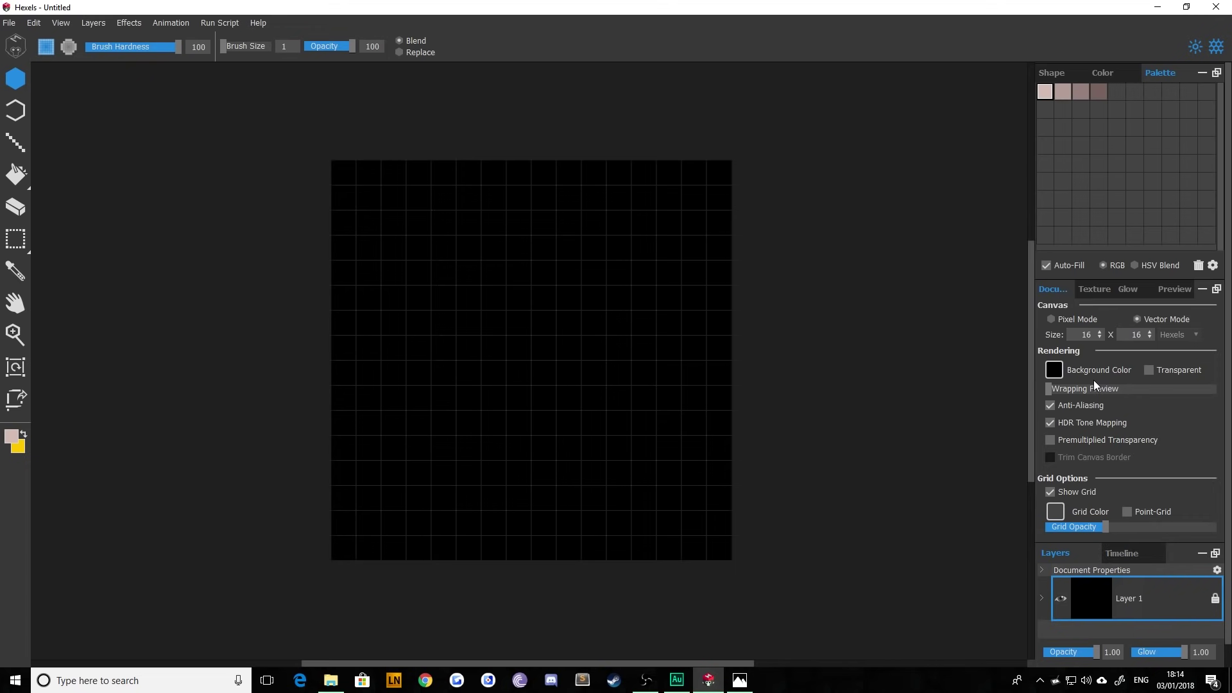
Make the background transparent, disable glow, and show the Preview panel
{"action": "left_click", "coordinate": [1156, 371]}
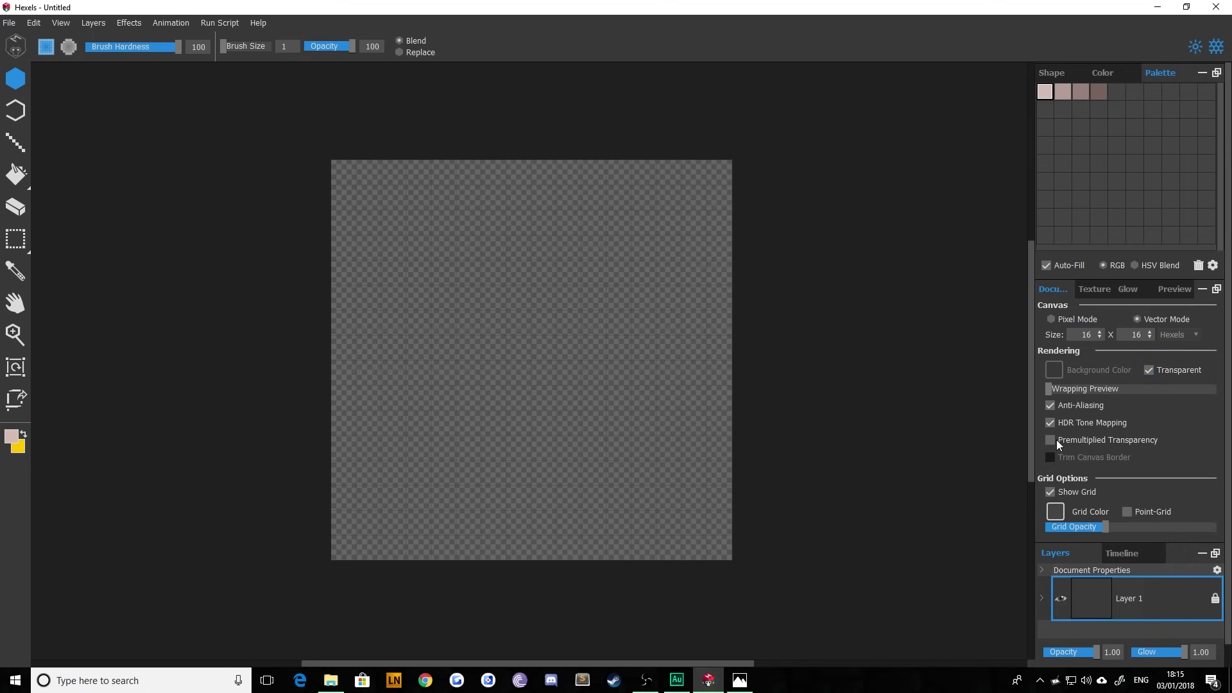
{"action": "left_click", "coordinate": [1122, 290]}
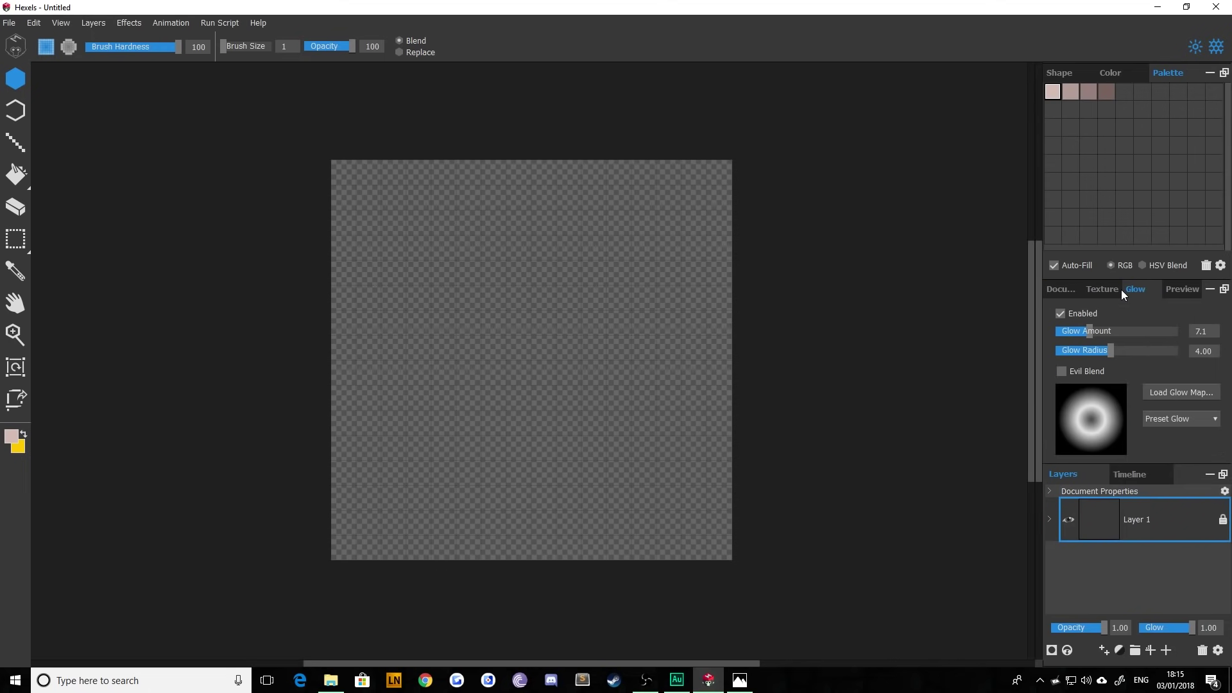
{"action": "left_click", "coordinate": [1062, 316]}
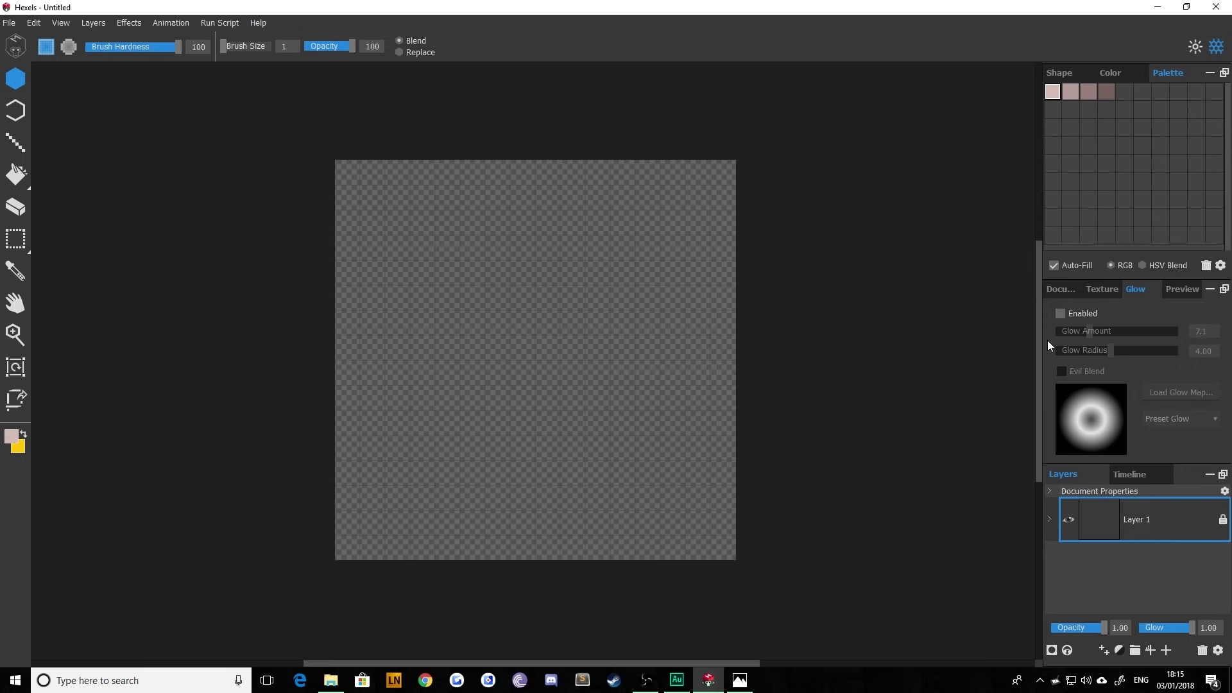
{"action": "left_click", "coordinate": [1172, 290]}
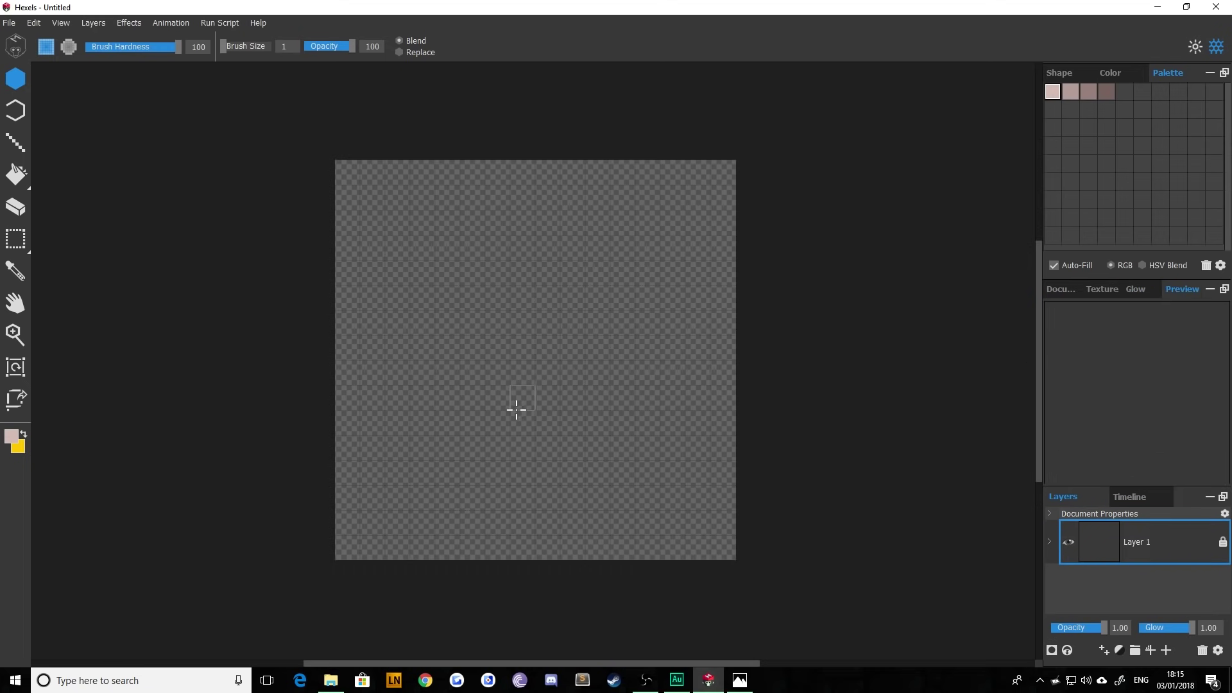
{"action": "left_click_drag", "start_coordinate": [573, 423], "coordinate": [422, 270]}
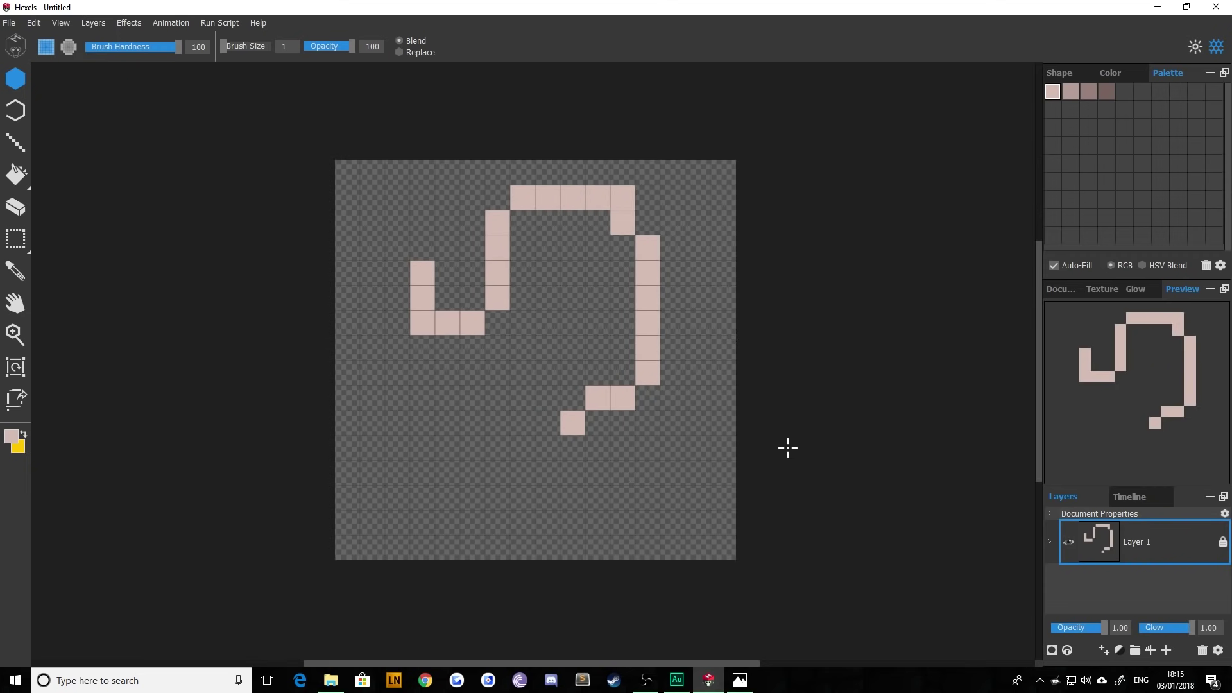
{"action": "key", "text": "ctrl+z"}
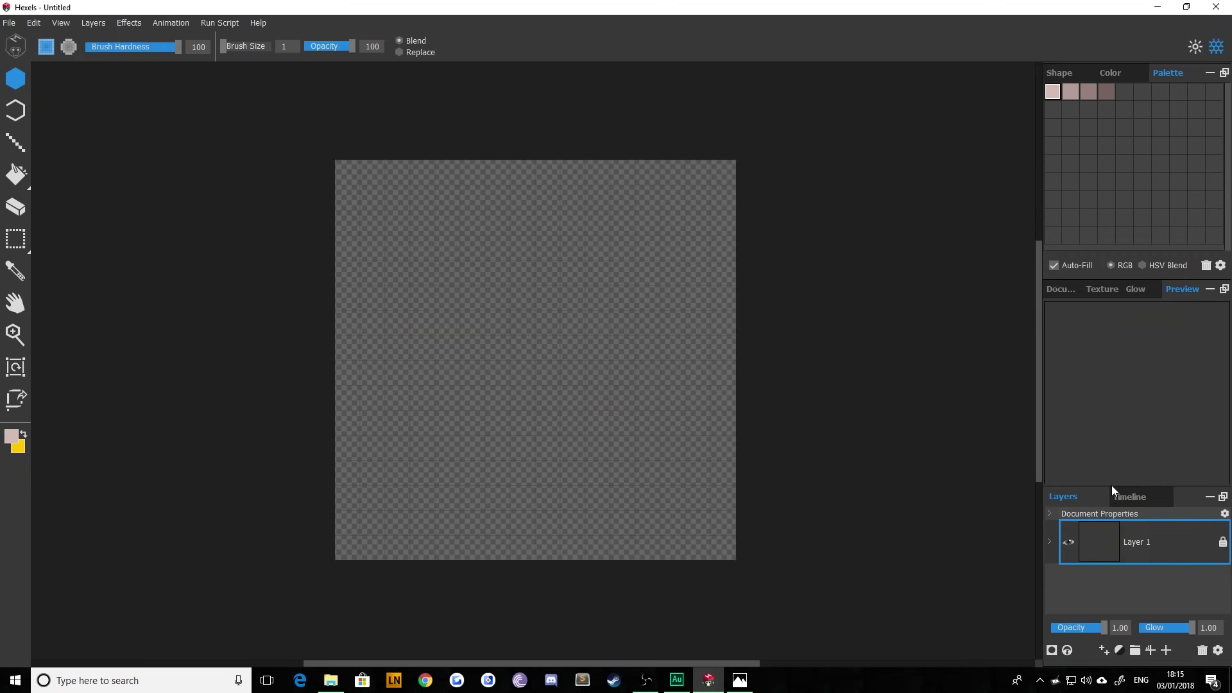
Rename Layer 1 to 'head'
{"action": "double_click", "coordinate": [1131, 538]}
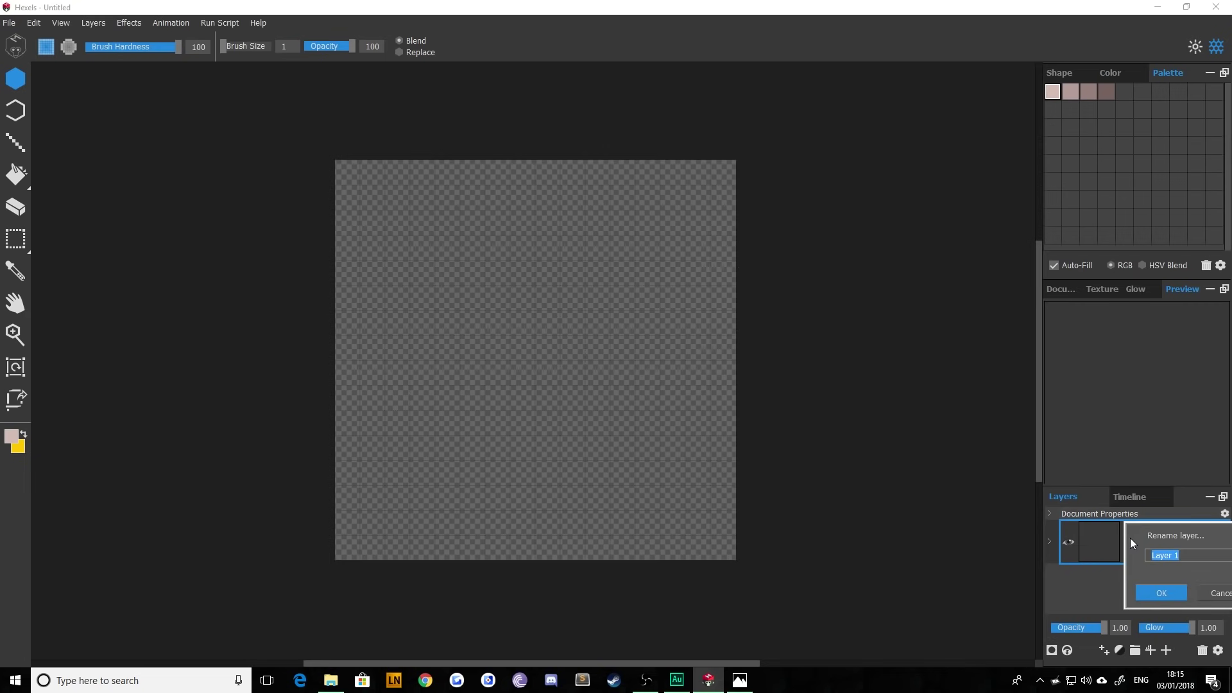
{"action": "type", "text": "head"}
{"action": "key", "text": "Return"}
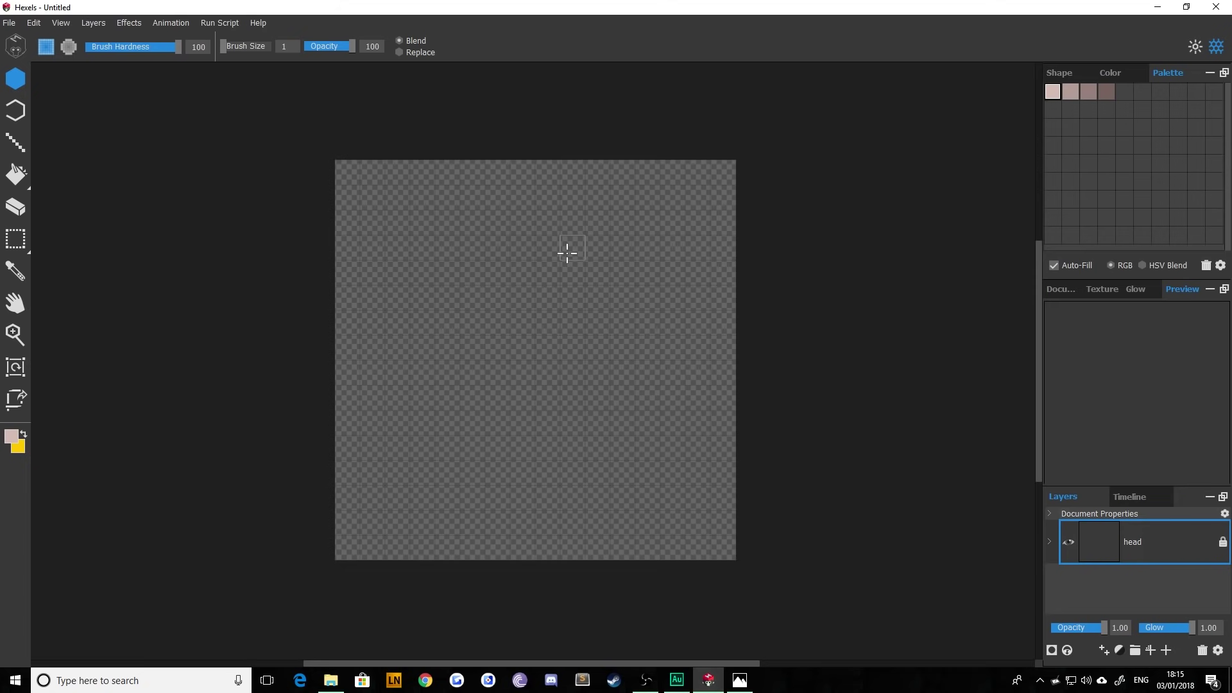
Paint the pale pink head block with two cells jutting below it
{"action": "left_click", "coordinate": [611, 198]}
{"action": "left_click_drag", "start_coordinate": [611, 198], "coordinate": [547, 196]}
{"action": "left_click_drag", "start_coordinate": [616, 222], "coordinate": [545, 221]}
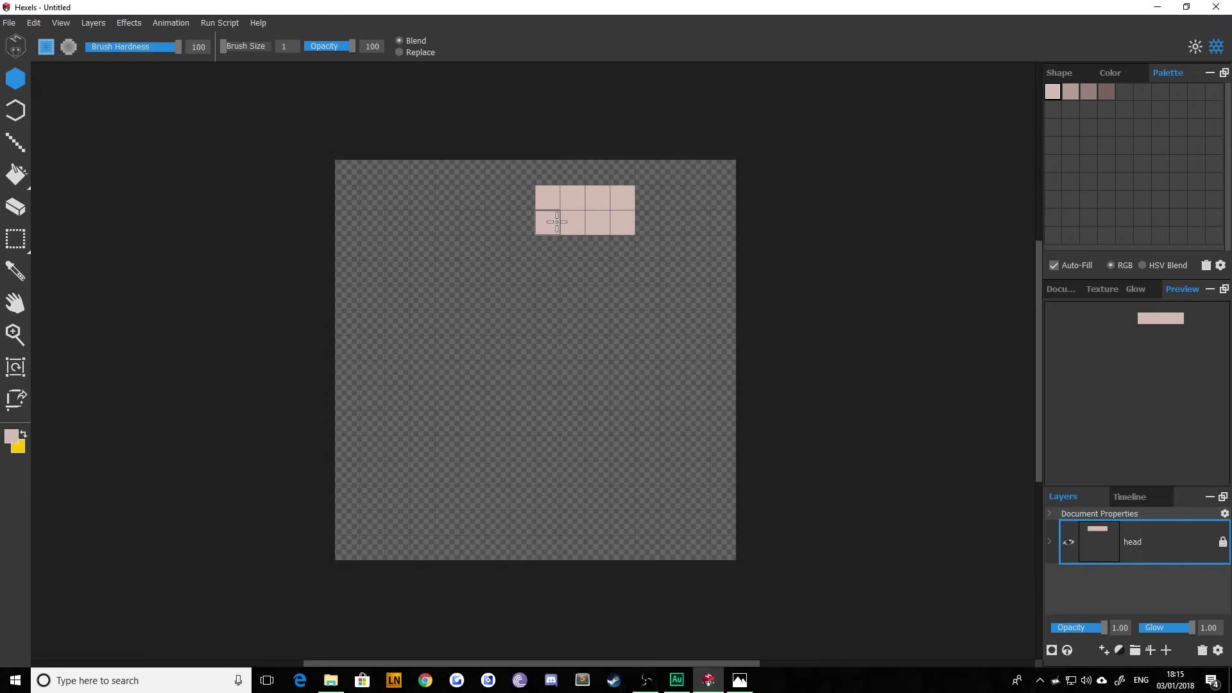
{"action": "left_click_drag", "start_coordinate": [614, 242], "coordinate": [540, 248]}
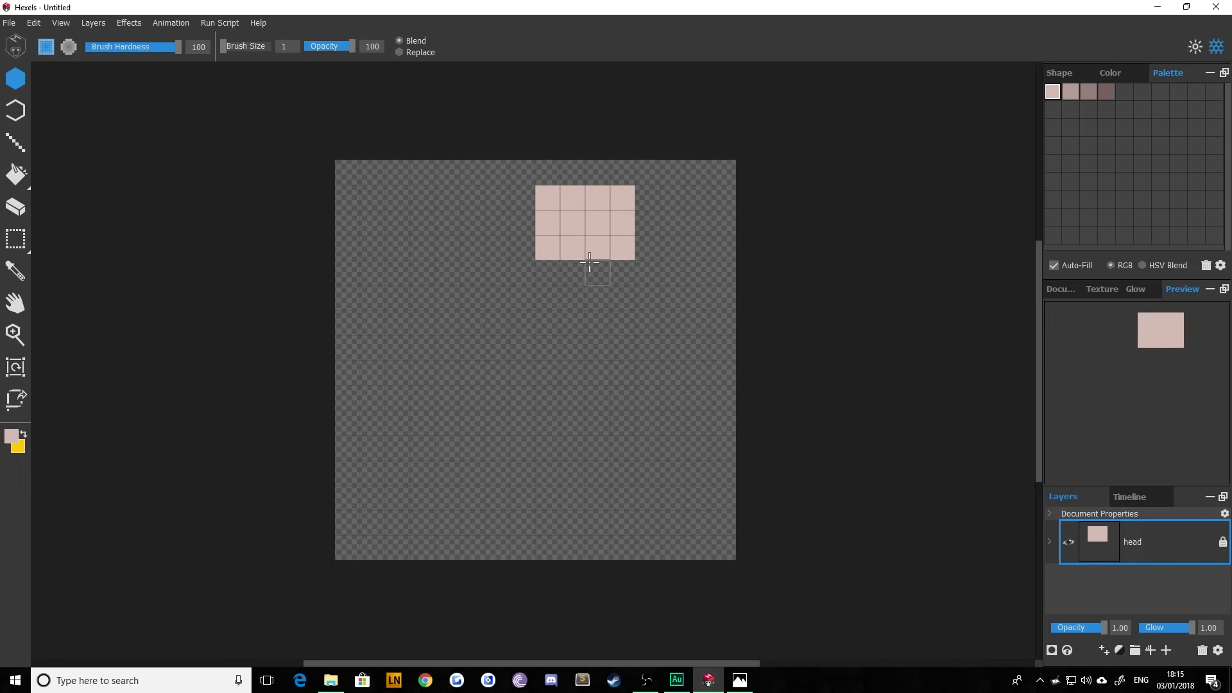
{"action": "mouse_move", "coordinate": [646, 247]}
{"action": "left_mouse_down"}
{"action": "mouse_move", "coordinate": [562, 254]}
{"action": "mouse_move", "coordinate": [639, 273]}
{"action": "mouse_move", "coordinate": [545, 269]}
{"action": "left_mouse_up"}
{"action": "left_click_drag", "start_coordinate": [649, 298], "coordinate": [546, 299]}
{"action": "left_click", "coordinate": [646, 222]}
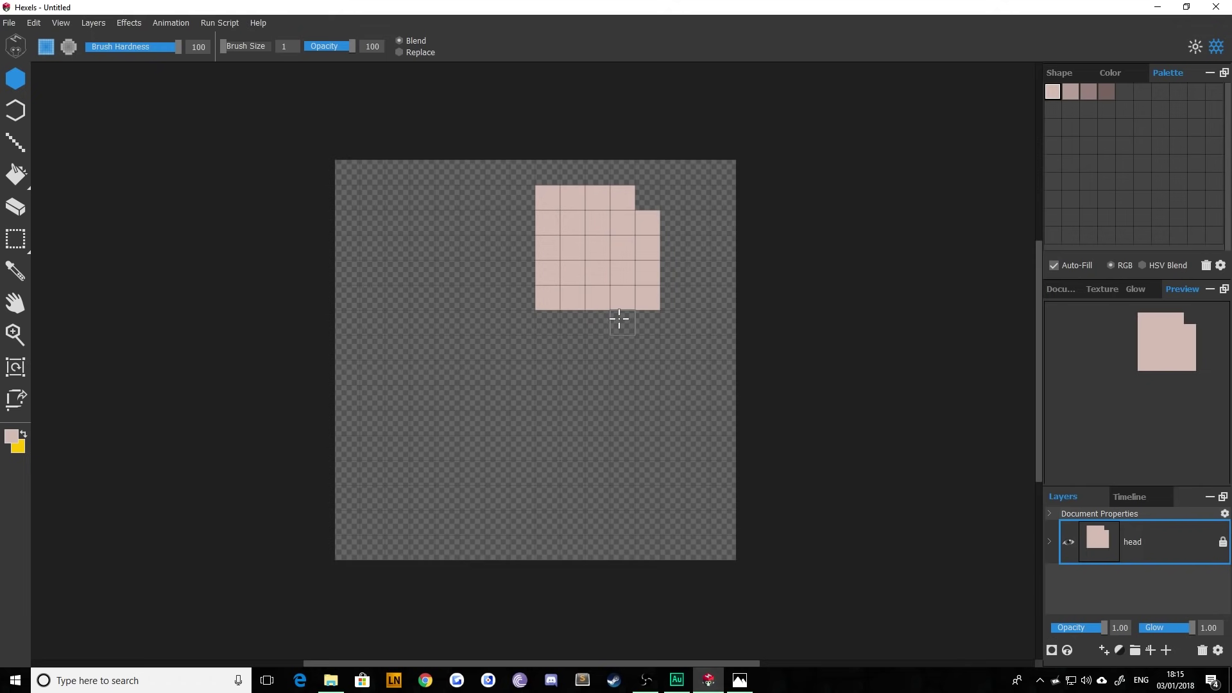
{"action": "left_click", "coordinate": [598, 322]}
{"action": "left_click", "coordinate": [647, 322]}
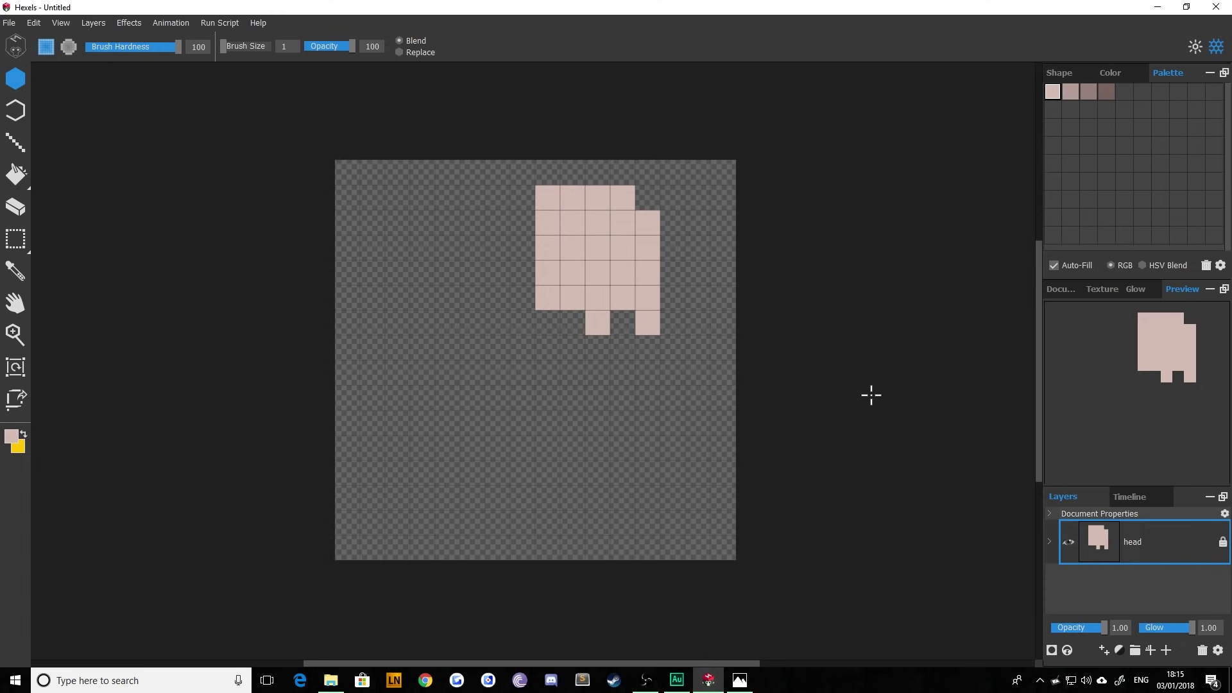
Resize the canvas to 32 x 32 in Document settings
{"action": "left_click", "coordinate": [1062, 291]}
{"action": "double_click", "coordinate": [1076, 336]}
{"action": "type", "text": "32"}
{"action": "double_click", "coordinate": [1136, 334]}
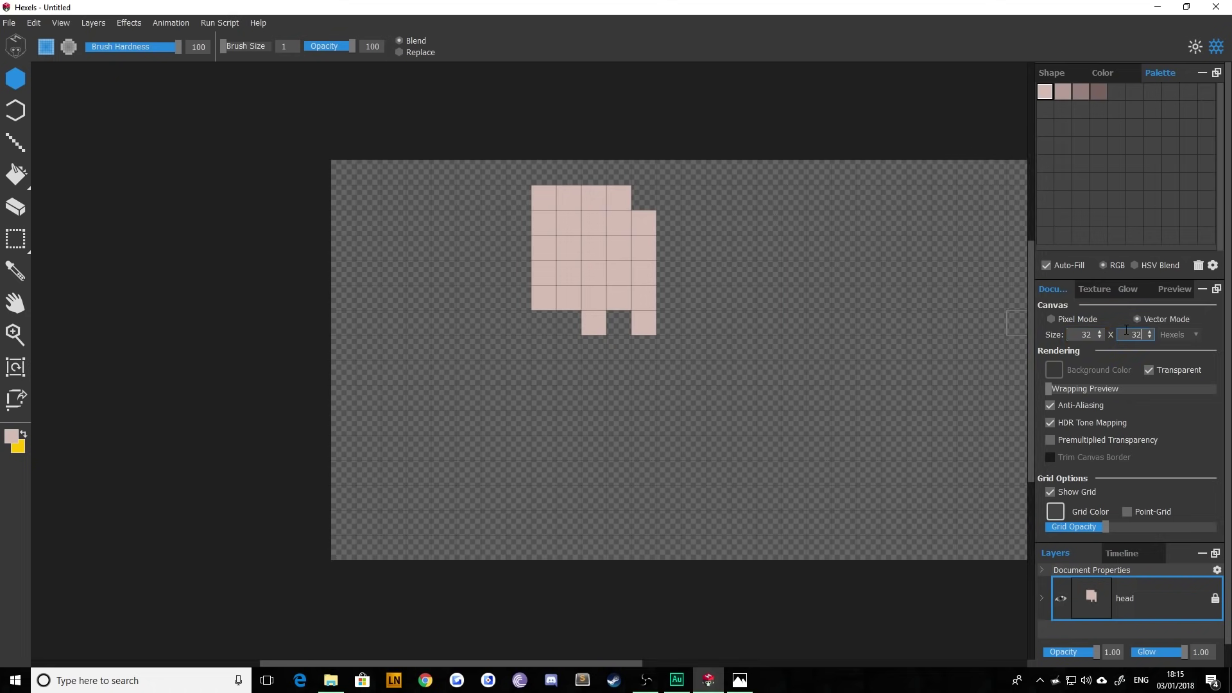
{"action": "type", "text": "32"}
{"action": "key", "text": "Return"}
Rectangle-select the head and move it toward the upper right
{"action": "scroll", "coordinate": [507, 401], "scroll_direction": "down", "scroll_amount": 2}
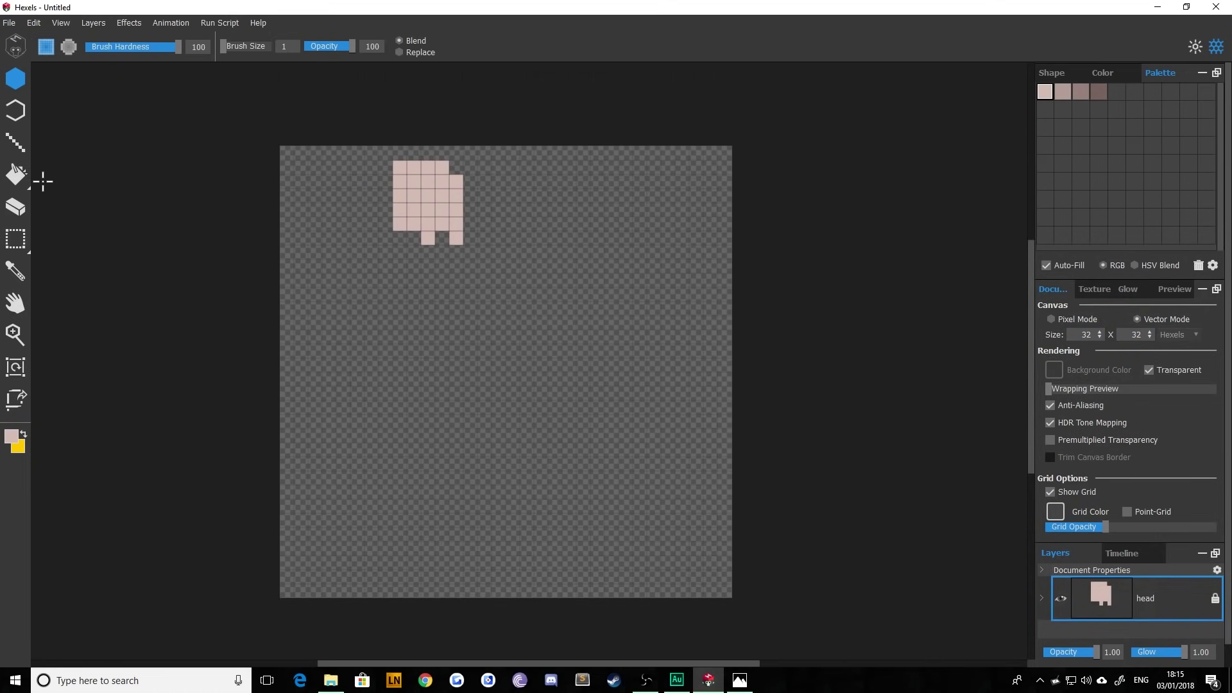
{"action": "left_click", "coordinate": [15, 239]}
{"action": "left_click_drag", "start_coordinate": [364, 146], "coordinate": [520, 273]}
{"action": "left_click_drag", "start_coordinate": [414, 210], "coordinate": [567, 238]}
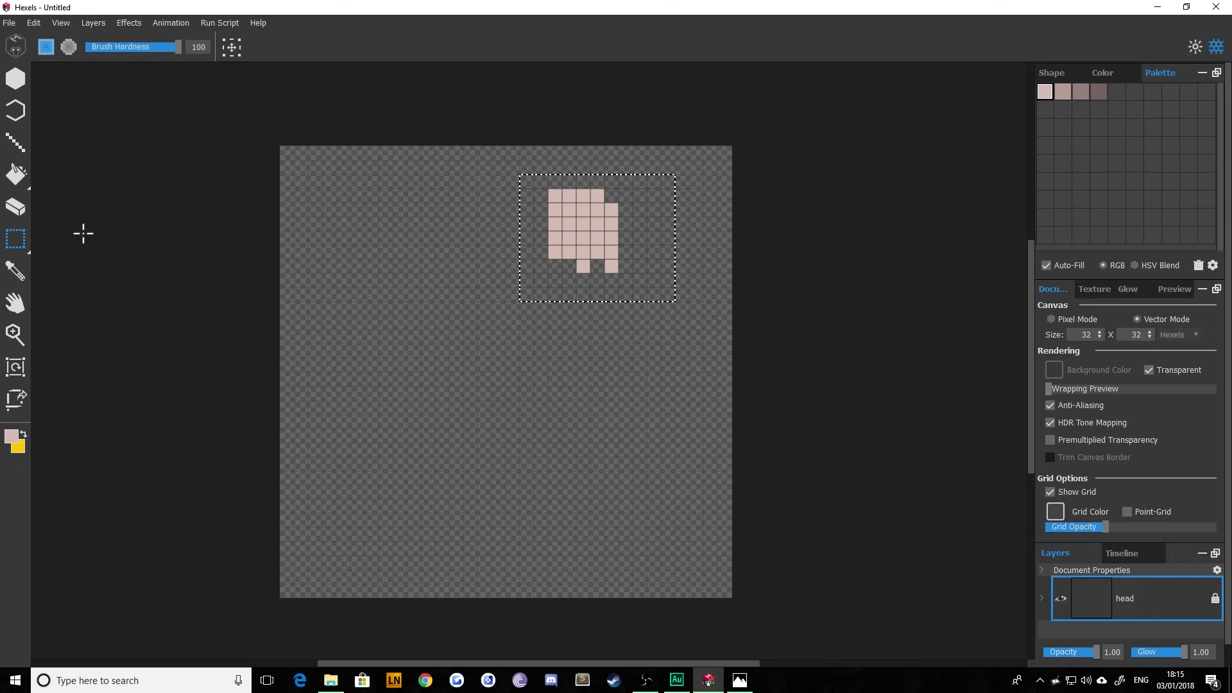
{"action": "key", "text": "ctrl+d"}
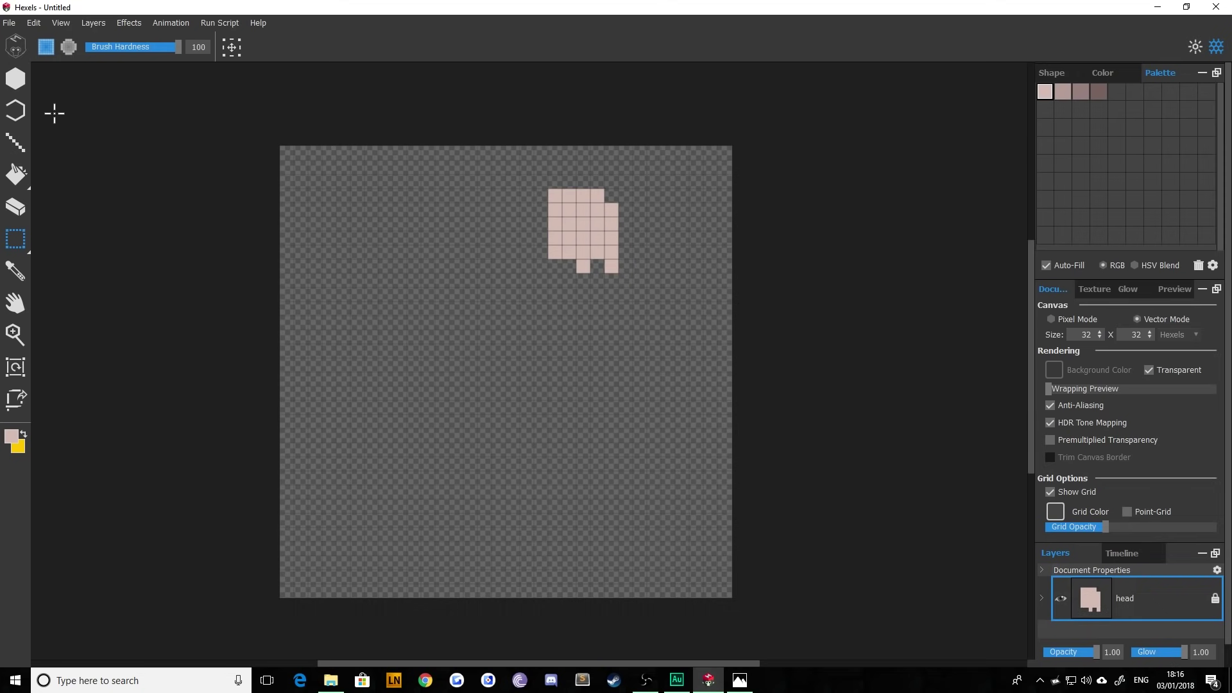
Add a top row and right column to the head, and float the Layers panel
{"action": "left_click", "coordinate": [15, 78]}
{"action": "mouse_move", "coordinate": [553, 181]}
{"action": "left_mouse_down"}
{"action": "mouse_move", "coordinate": [638, 197]}
{"action": "mouse_move", "coordinate": [624, 261]}
{"action": "mouse_move", "coordinate": [568, 263]}
{"action": "mouse_move", "coordinate": [633, 277]}
{"action": "mouse_move", "coordinate": [597, 292]}
{"action": "left_mouse_up"}
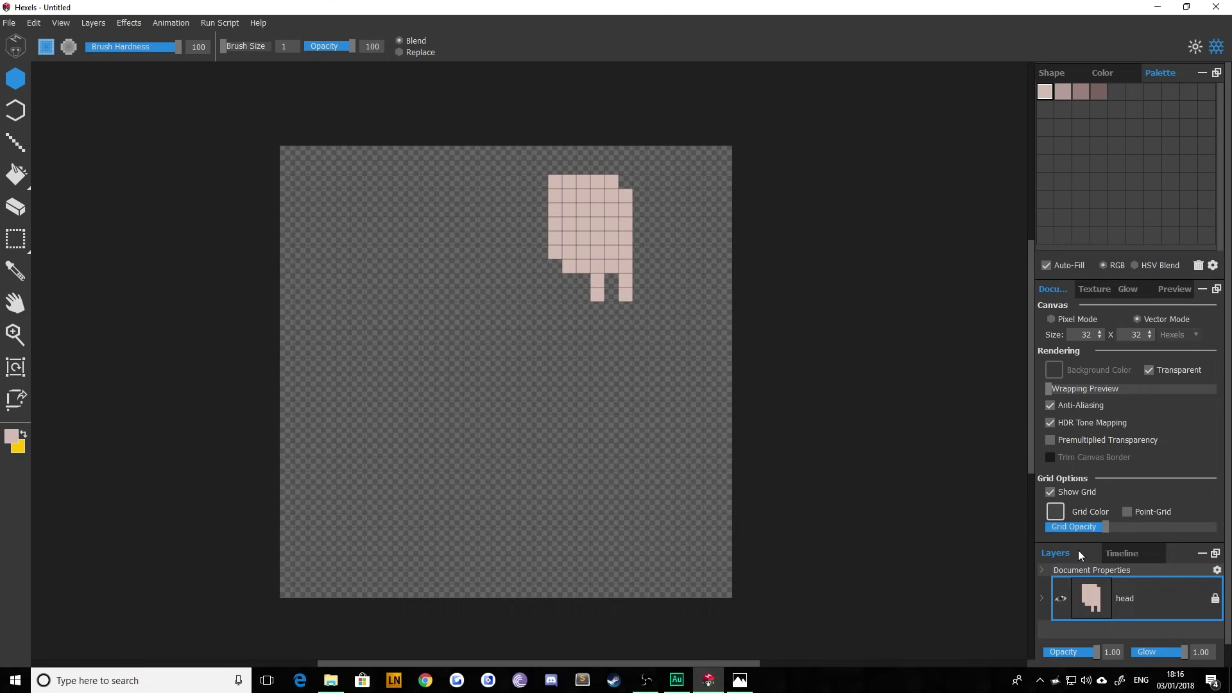
{"action": "left_click_drag", "start_coordinate": [1061, 556], "coordinate": [860, 86]}
Enlarge the layers window and add a new layer named 'body'
{"action": "left_click_drag", "start_coordinate": [891, 214], "coordinate": [920, 638]}
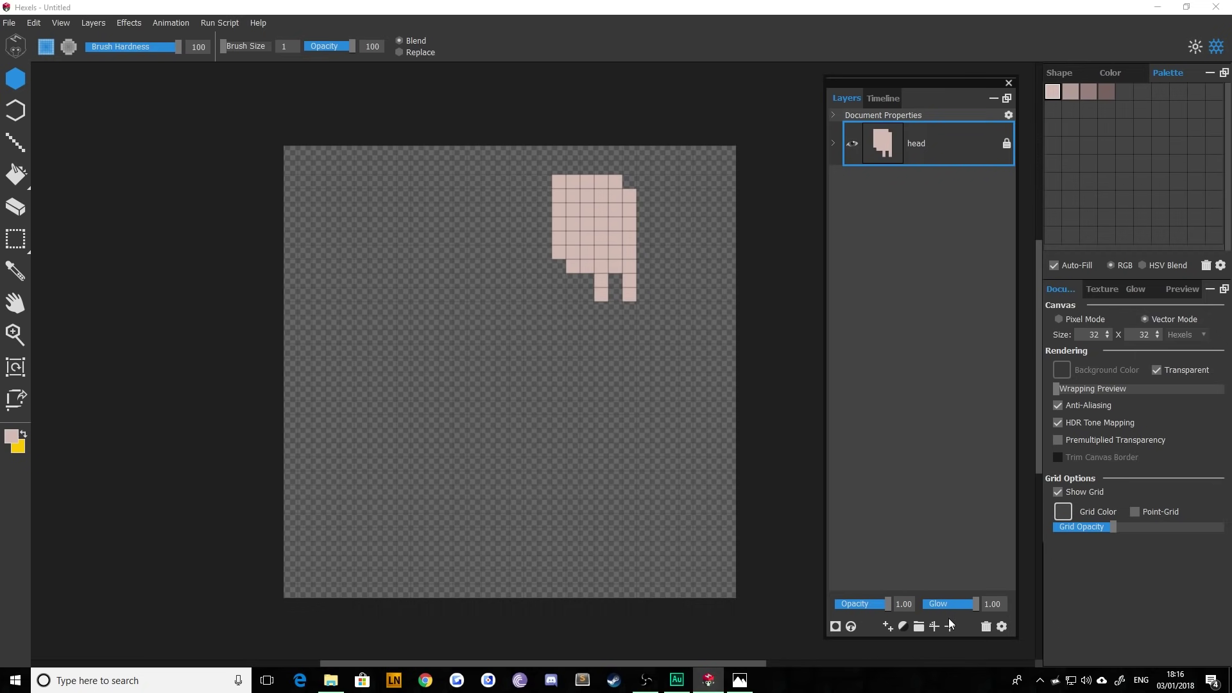
{"action": "left_click", "coordinate": [951, 626]}
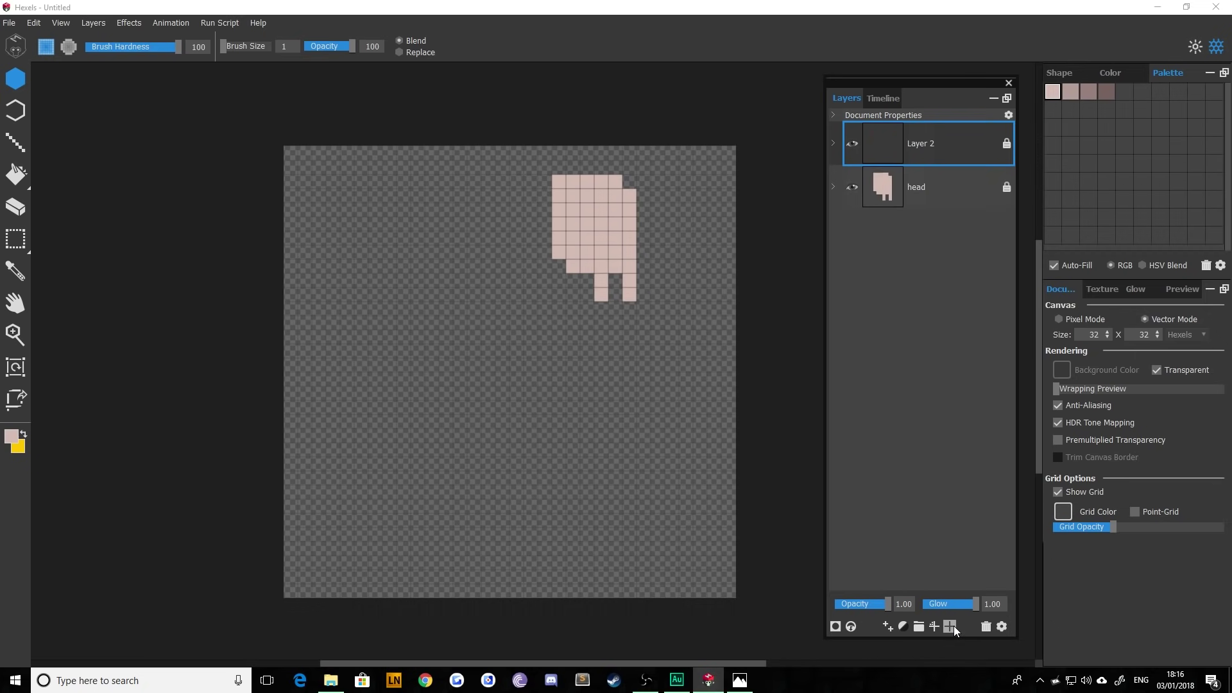
{"action": "double_click", "coordinate": [916, 147]}
{"action": "type", "text": "body"}
{"action": "key", "text": "Return"}
Add two near-black swatches and fill a dark gradient across the palette row
{"action": "double_click", "coordinate": [1055, 111]}
{"action": "left_click_drag", "start_coordinate": [478, 411], "coordinate": [398, 437]}
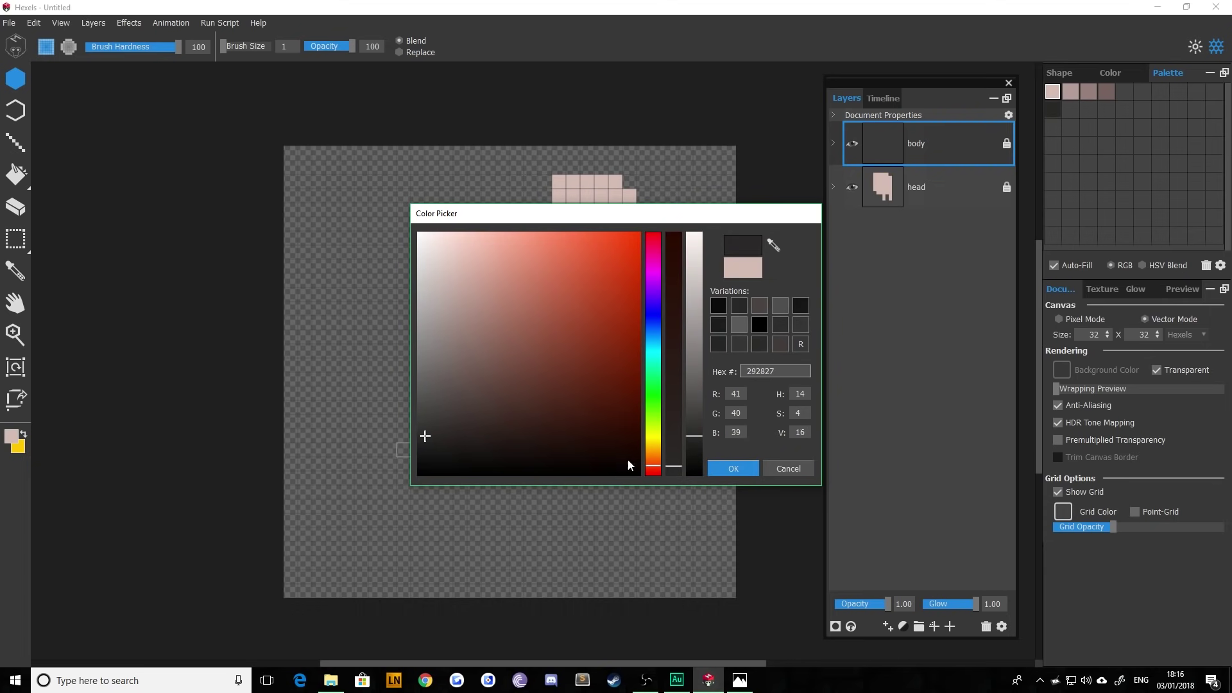
{"action": "left_click", "coordinate": [727, 469]}
{"action": "left_click", "coordinate": [1105, 111]}
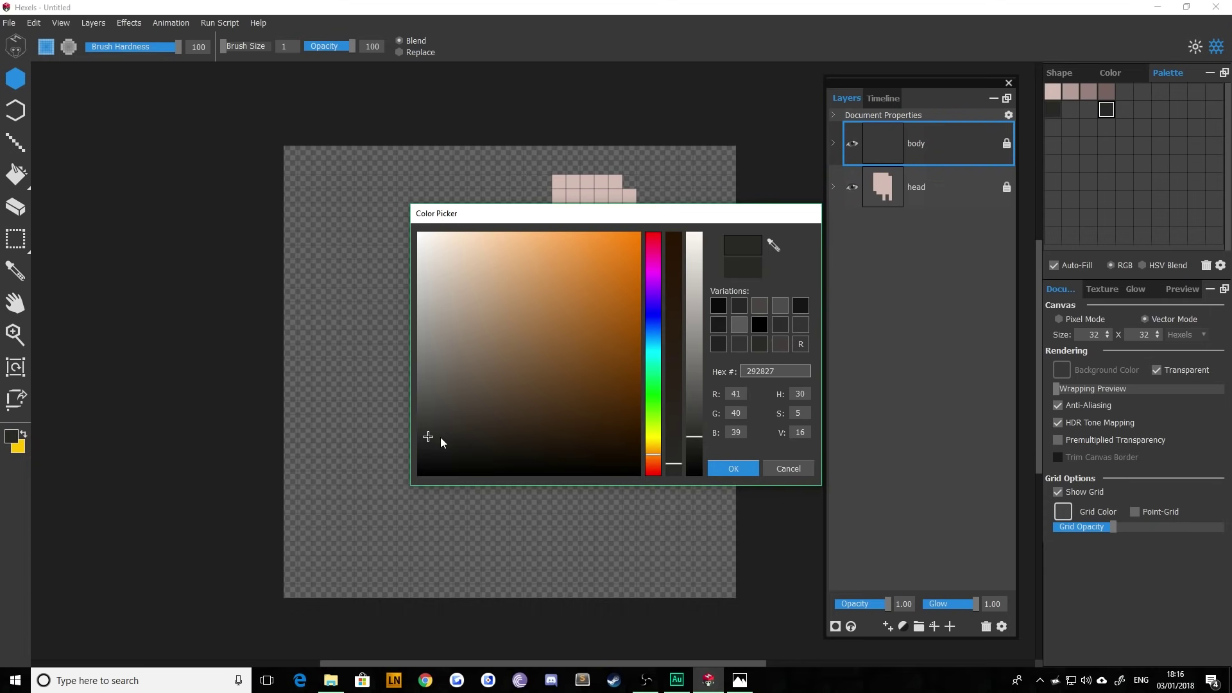
{"action": "left_click_drag", "start_coordinate": [441, 456], "coordinate": [441, 461]}
{"action": "left_click", "coordinate": [732, 469]}
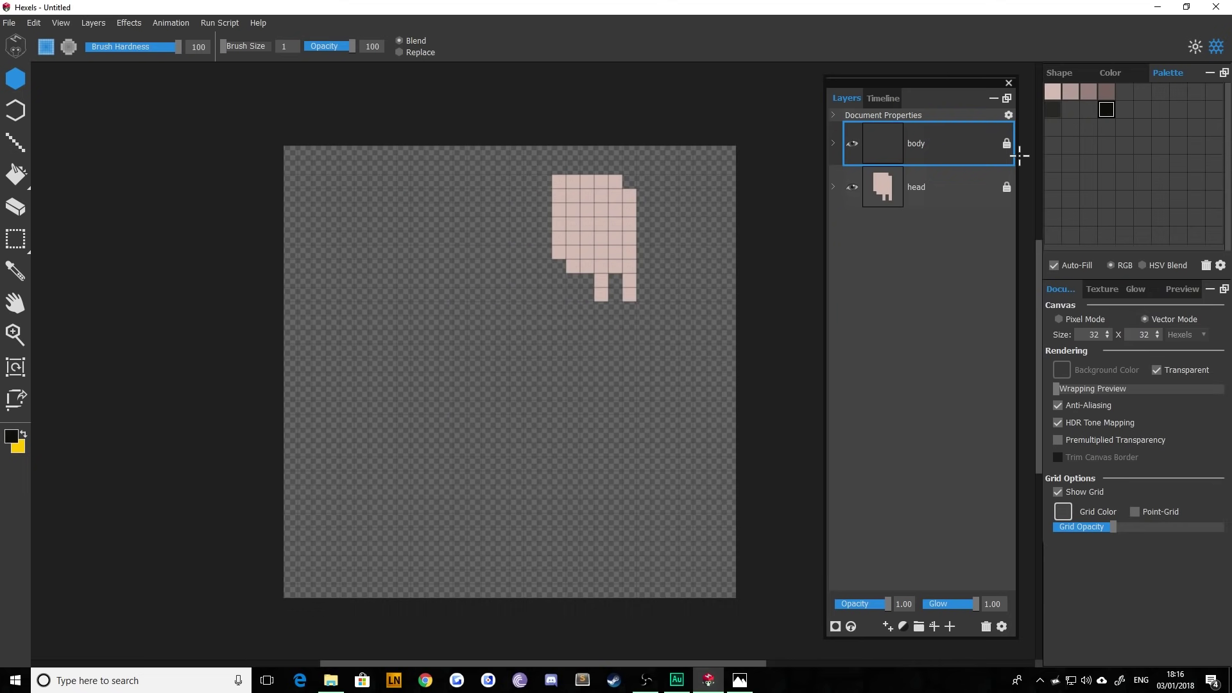
{"action": "left_click_drag", "start_coordinate": [1053, 118], "coordinate": [1108, 111]}
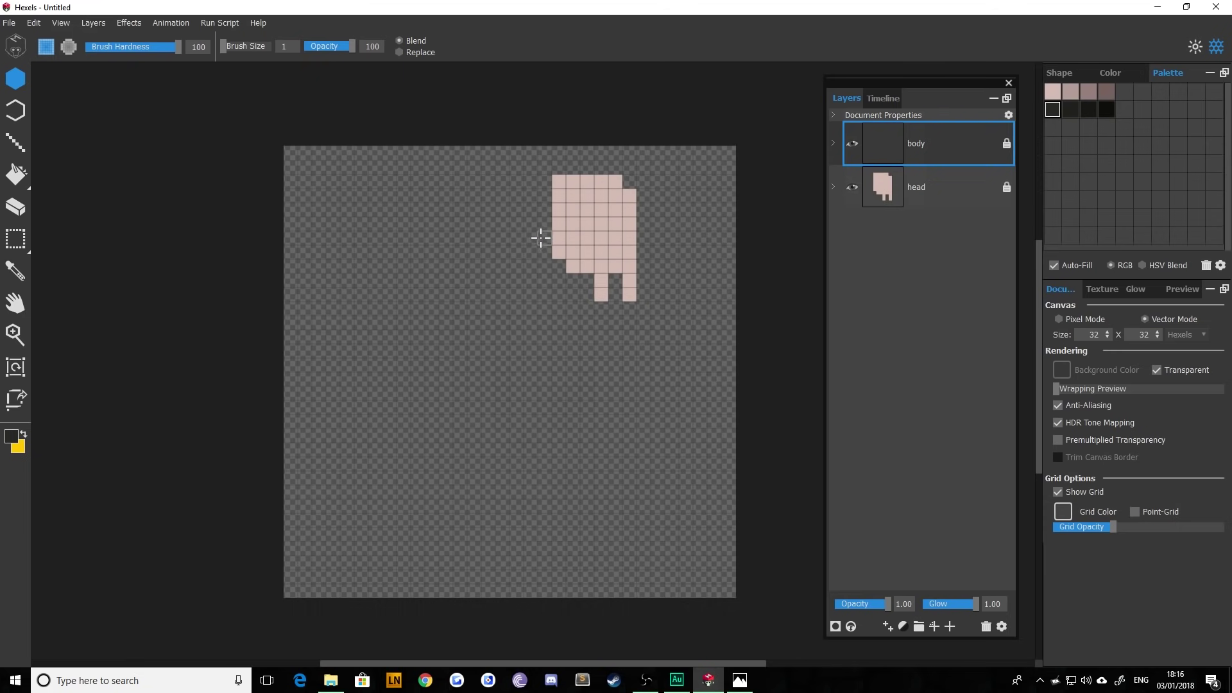
Paint the dark body shape below-left of the head and move body beneath head
{"action": "mouse_move", "coordinate": [544, 237]}
{"action": "left_mouse_down"}
{"action": "mouse_move", "coordinate": [574, 276]}
{"action": "mouse_move", "coordinate": [532, 238]}
{"action": "mouse_move", "coordinate": [474, 272]}
{"action": "mouse_move", "coordinate": [442, 323]}
{"action": "mouse_move", "coordinate": [417, 425]}
{"action": "left_mouse_up"}
{"action": "mouse_move", "coordinate": [573, 266]}
{"action": "left_mouse_down"}
{"action": "mouse_move", "coordinate": [538, 416]}
{"action": "mouse_move", "coordinate": [517, 447]}
{"action": "mouse_move", "coordinate": [467, 457]}
{"action": "mouse_move", "coordinate": [424, 419]}
{"action": "mouse_move", "coordinate": [436, 423]}
{"action": "mouse_move", "coordinate": [440, 324]}
{"action": "mouse_move", "coordinate": [484, 265]}
{"action": "mouse_move", "coordinate": [523, 249]}
{"action": "mouse_move", "coordinate": [570, 259]}
{"action": "mouse_move", "coordinate": [515, 256]}
{"action": "mouse_move", "coordinate": [541, 286]}
{"action": "mouse_move", "coordinate": [538, 316]}
{"action": "mouse_move", "coordinate": [502, 265]}
{"action": "mouse_move", "coordinate": [500, 372]}
{"action": "mouse_move", "coordinate": [491, 308]}
{"action": "mouse_move", "coordinate": [456, 353]}
{"action": "mouse_move", "coordinate": [458, 311]}
{"action": "mouse_move", "coordinate": [453, 367]}
{"action": "mouse_move", "coordinate": [448, 343]}
{"action": "mouse_move", "coordinate": [450, 425]}
{"action": "mouse_move", "coordinate": [477, 446]}
{"action": "mouse_move", "coordinate": [505, 426]}
{"action": "mouse_move", "coordinate": [489, 411]}
{"action": "mouse_move", "coordinate": [509, 429]}
{"action": "mouse_move", "coordinate": [523, 415]}
{"action": "mouse_move", "coordinate": [514, 317]}
{"action": "mouse_move", "coordinate": [524, 310]}
{"action": "mouse_move", "coordinate": [528, 405]}
{"action": "left_mouse_up"}
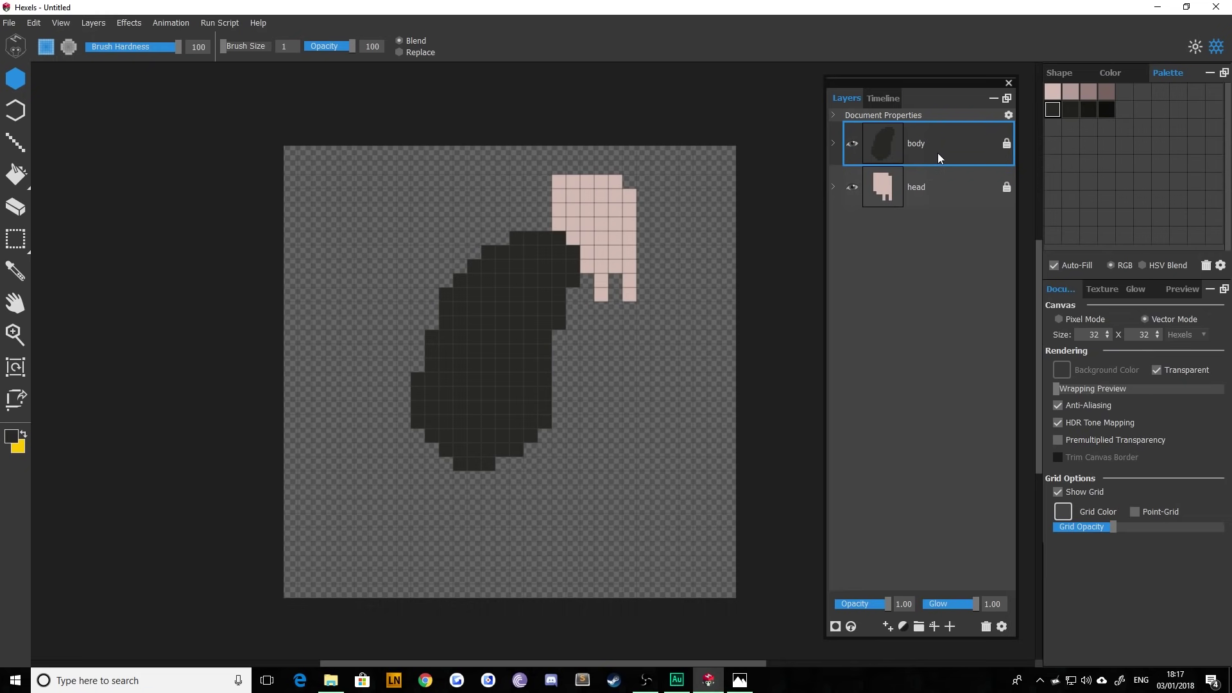
{"action": "left_click_drag", "start_coordinate": [937, 153], "coordinate": [951, 217]}
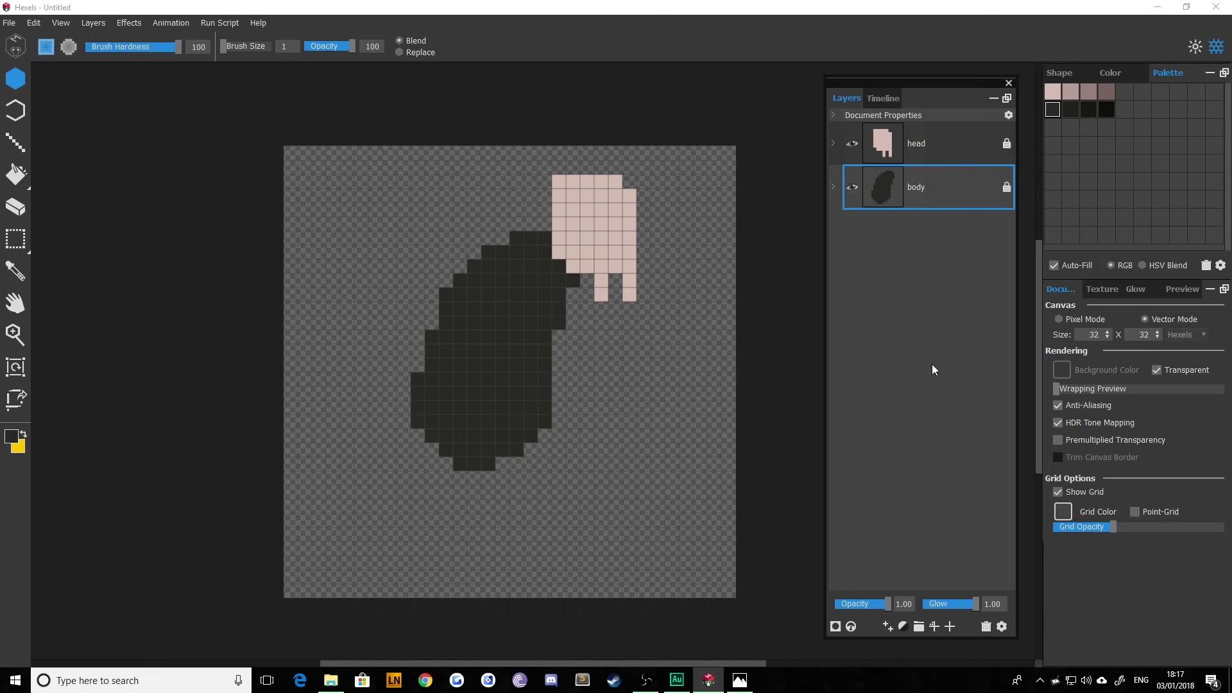
Add a new layer named 'arms'
{"action": "left_click", "coordinate": [950, 626]}
{"action": "double_click", "coordinate": [914, 189]}
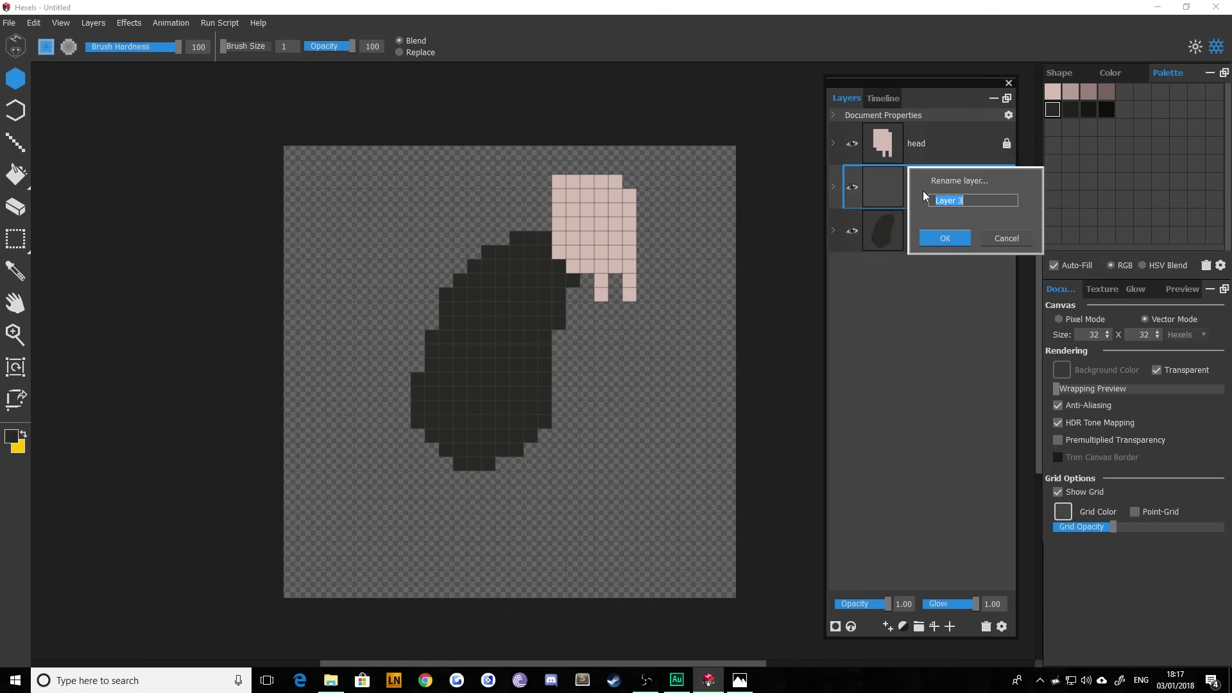
{"action": "type", "text": "arms"}
{"action": "key", "text": "Return"}
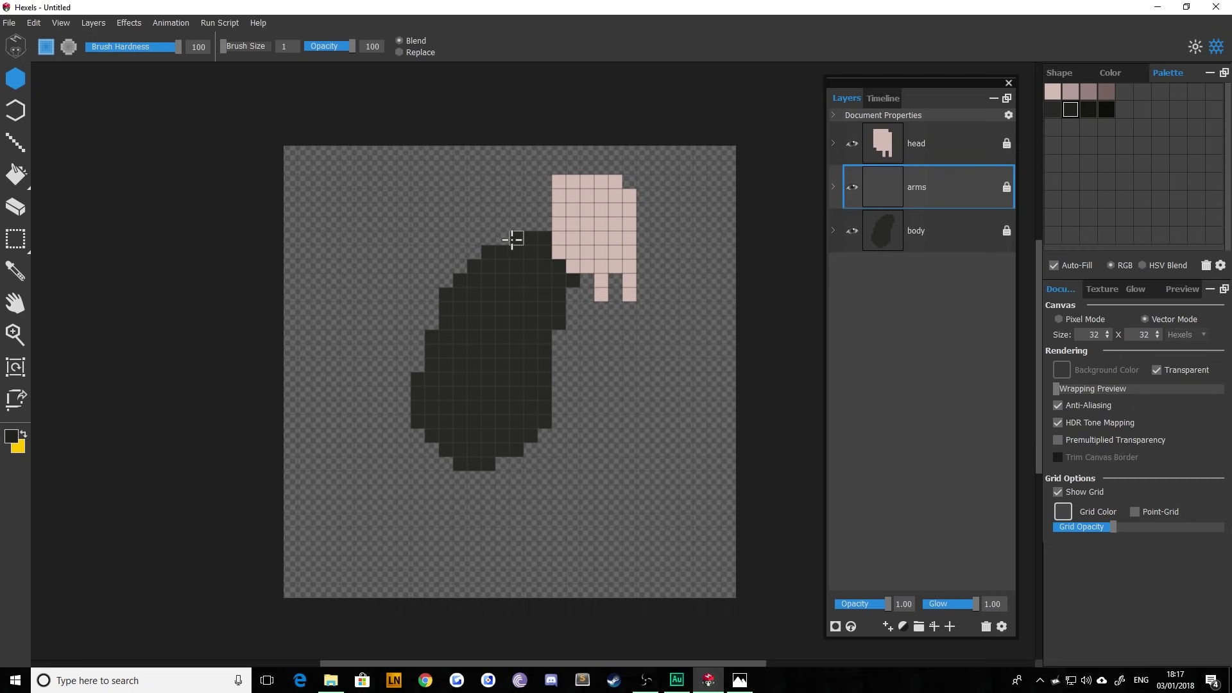
Paint a left arm raised up-left and a right arm reaching right, then move arms below body
{"action": "mouse_move", "coordinate": [514, 240]}
{"action": "left_mouse_down"}
{"action": "mouse_move", "coordinate": [422, 198]}
{"action": "mouse_move", "coordinate": [487, 239]}
{"action": "mouse_move", "coordinate": [405, 199]}
{"action": "mouse_move", "coordinate": [383, 225]}
{"action": "mouse_move", "coordinate": [417, 223]}
{"action": "mouse_move", "coordinate": [413, 239]}
{"action": "mouse_move", "coordinate": [386, 239]}
{"action": "mouse_move", "coordinate": [405, 224]}
{"action": "mouse_move", "coordinate": [472, 252]}
{"action": "mouse_move", "coordinate": [446, 196]}
{"action": "left_mouse_up"}
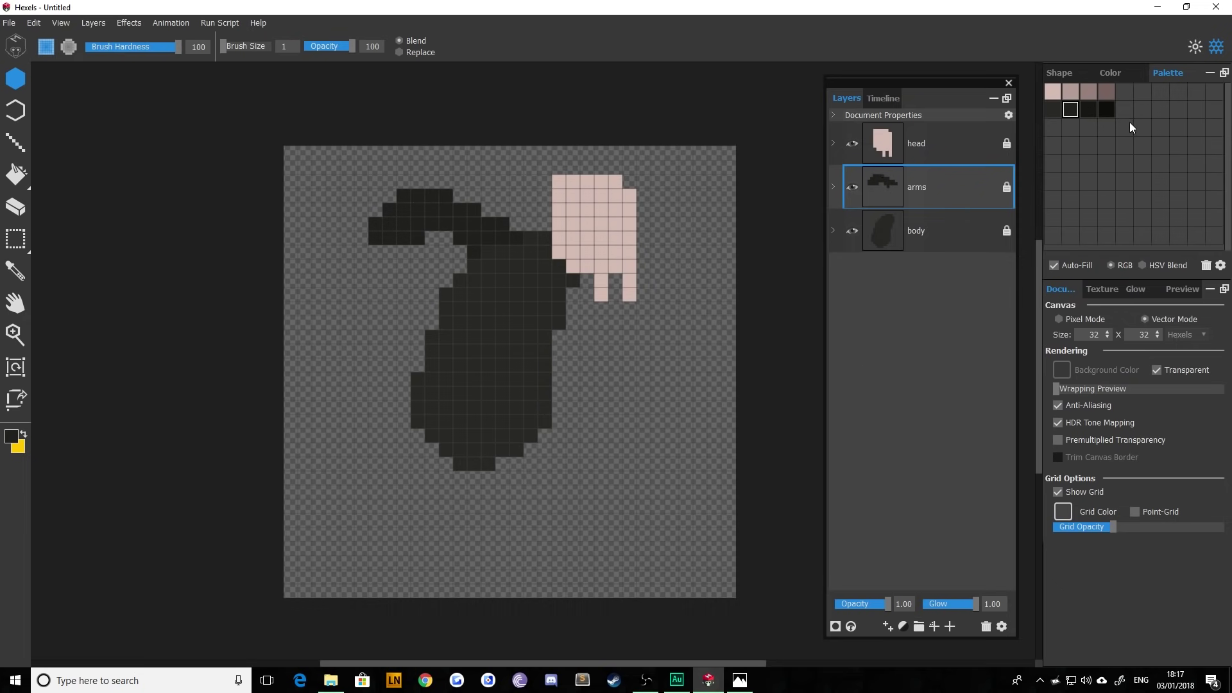
{"action": "left_click", "coordinate": [1182, 289]}
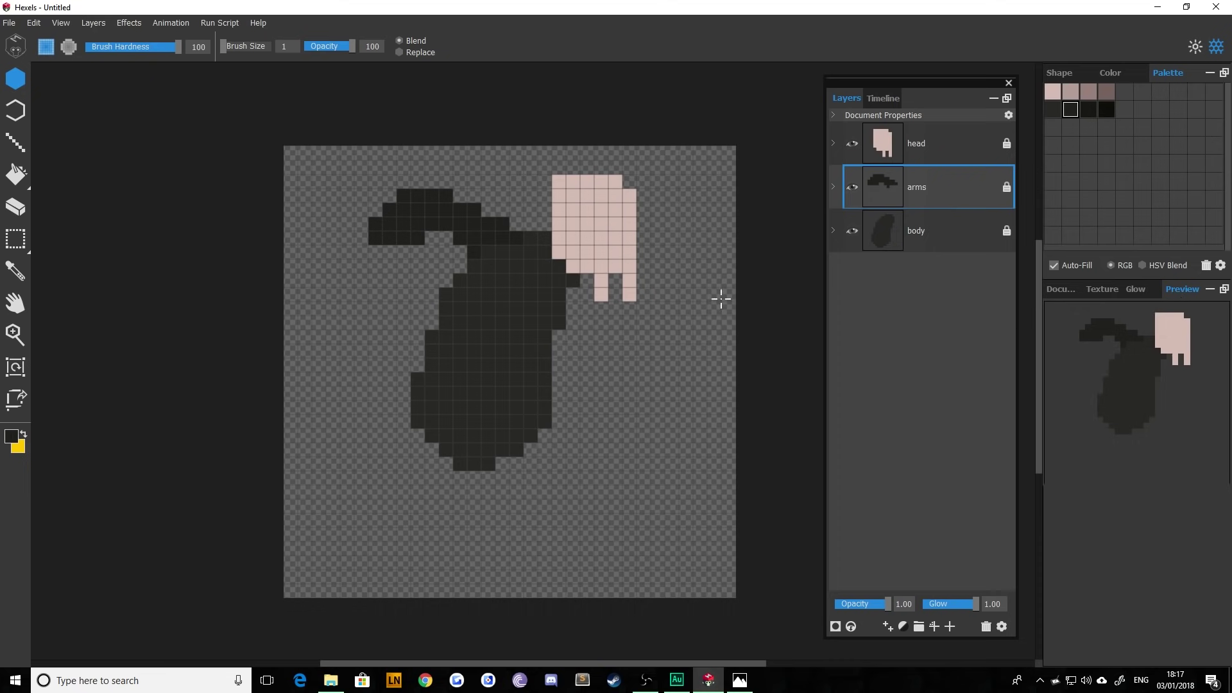
{"action": "left_click", "coordinate": [573, 295]}
{"action": "mouse_move", "coordinate": [568, 309]}
{"action": "left_mouse_down"}
{"action": "mouse_move", "coordinate": [550, 334]}
{"action": "mouse_move", "coordinate": [567, 345]}
{"action": "mouse_move", "coordinate": [607, 365]}
{"action": "mouse_move", "coordinate": [583, 308]}
{"action": "mouse_move", "coordinate": [609, 360]}
{"action": "mouse_move", "coordinate": [576, 331]}
{"action": "mouse_move", "coordinate": [622, 363]}
{"action": "mouse_move", "coordinate": [663, 355]}
{"action": "mouse_move", "coordinate": [647, 377]}
{"action": "left_mouse_up"}
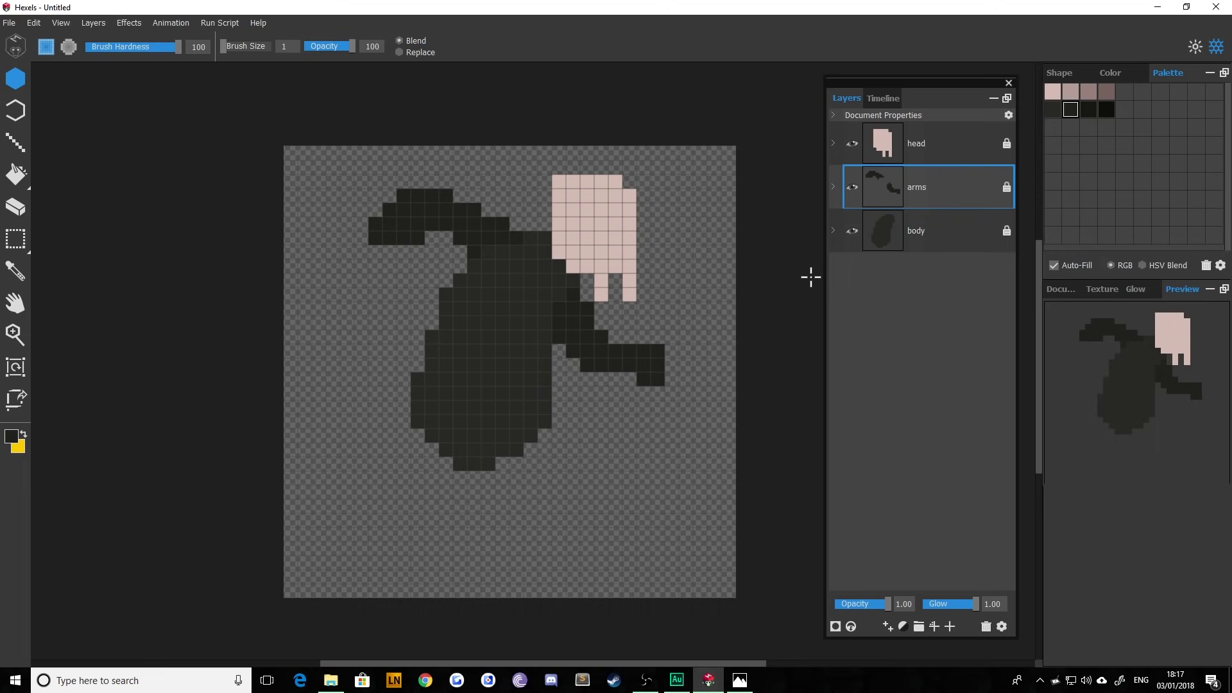
{"action": "left_click_drag", "start_coordinate": [940, 187], "coordinate": [918, 243]}
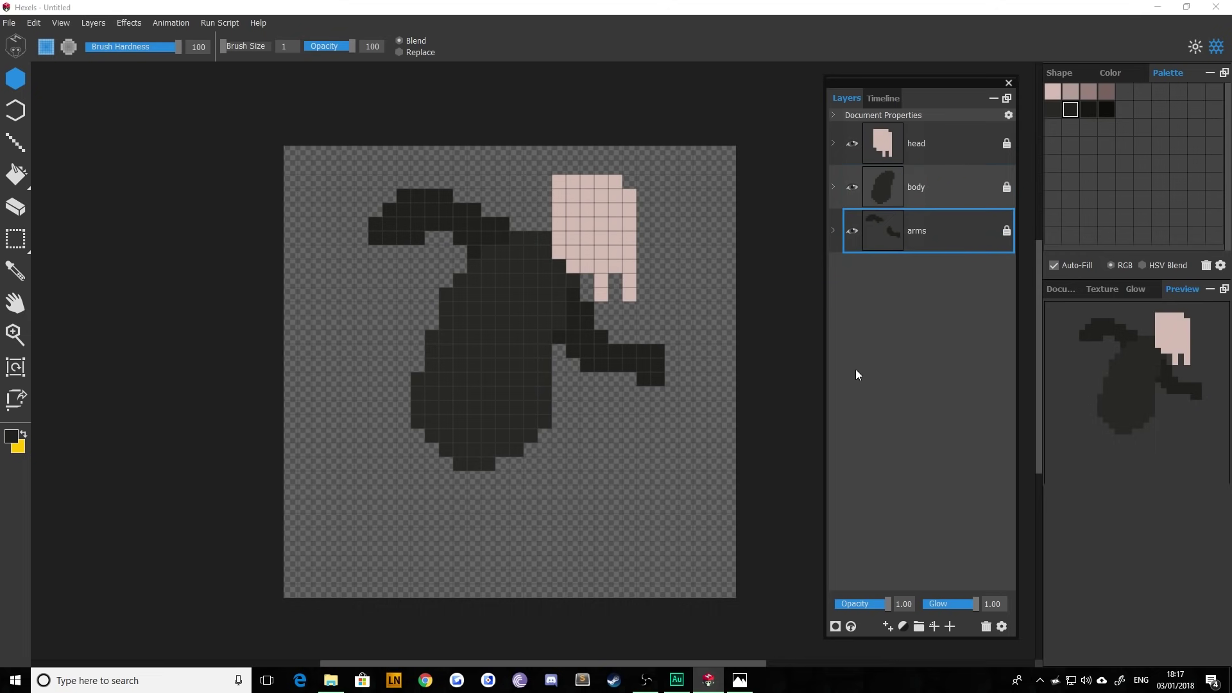
Add a new layer at the bottom of the stack and name it 'legs'
{"action": "left_click", "coordinate": [950, 626]}
{"action": "left_click_drag", "start_coordinate": [922, 296], "coordinate": [922, 292]}
{"action": "double_click", "coordinate": [909, 273]}
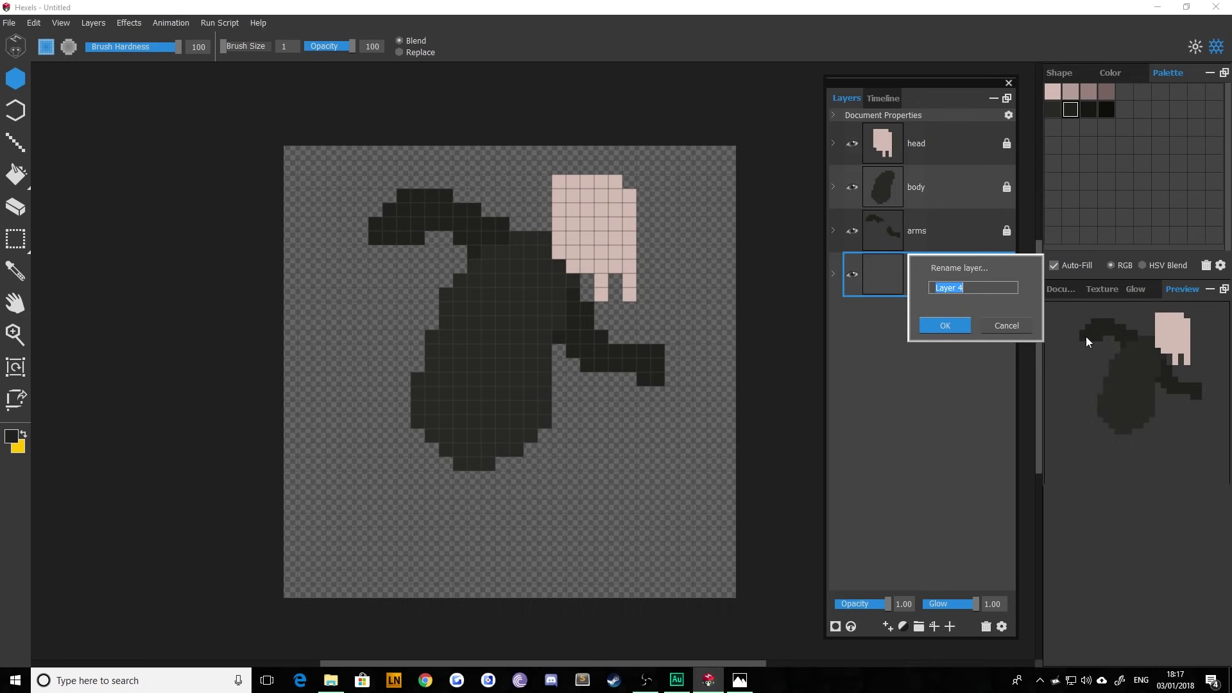
{"action": "type", "text": "legs"}
{"action": "key", "text": "Return"}
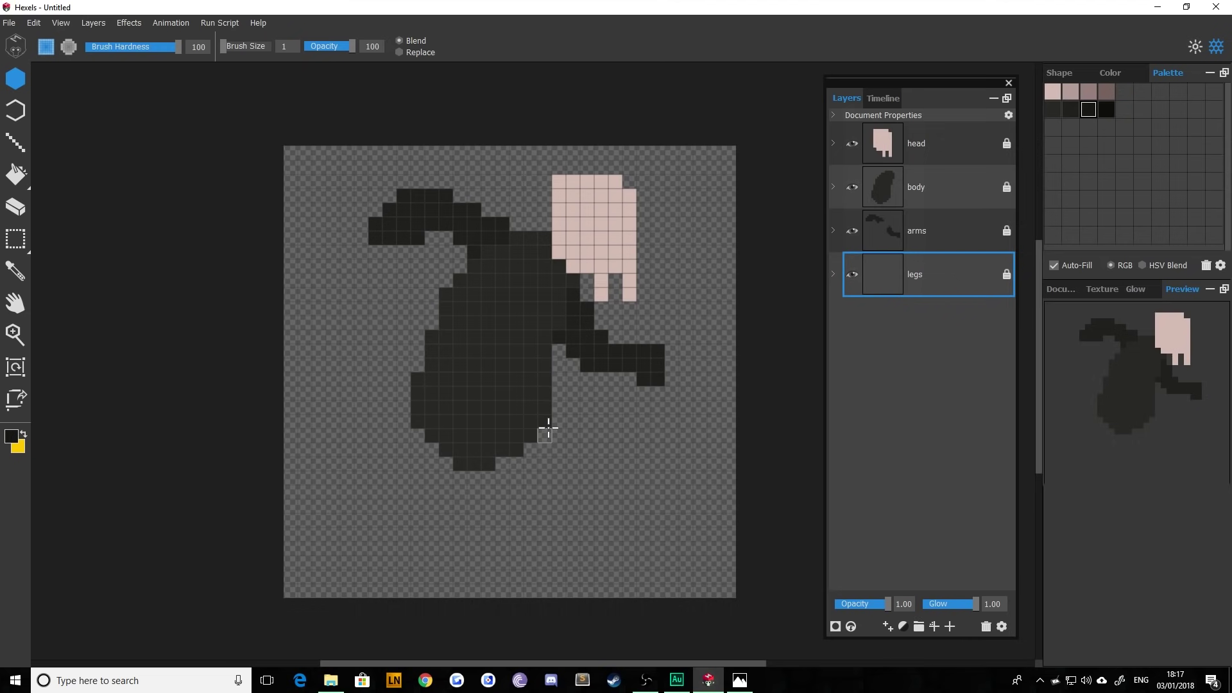
Paint two dark legs spreading down-left and down-right beneath the body
{"action": "left_click_drag", "start_coordinate": [549, 429], "coordinate": [615, 548]}
{"action": "mouse_move", "coordinate": [514, 459]}
{"action": "left_mouse_down"}
{"action": "mouse_move", "coordinate": [601, 574]}
{"action": "mouse_move", "coordinate": [596, 524]}
{"action": "mouse_move", "coordinate": [613, 575]}
{"action": "mouse_move", "coordinate": [521, 452]}
{"action": "mouse_move", "coordinate": [596, 521]}
{"action": "mouse_move", "coordinate": [561, 460]}
{"action": "left_mouse_up"}
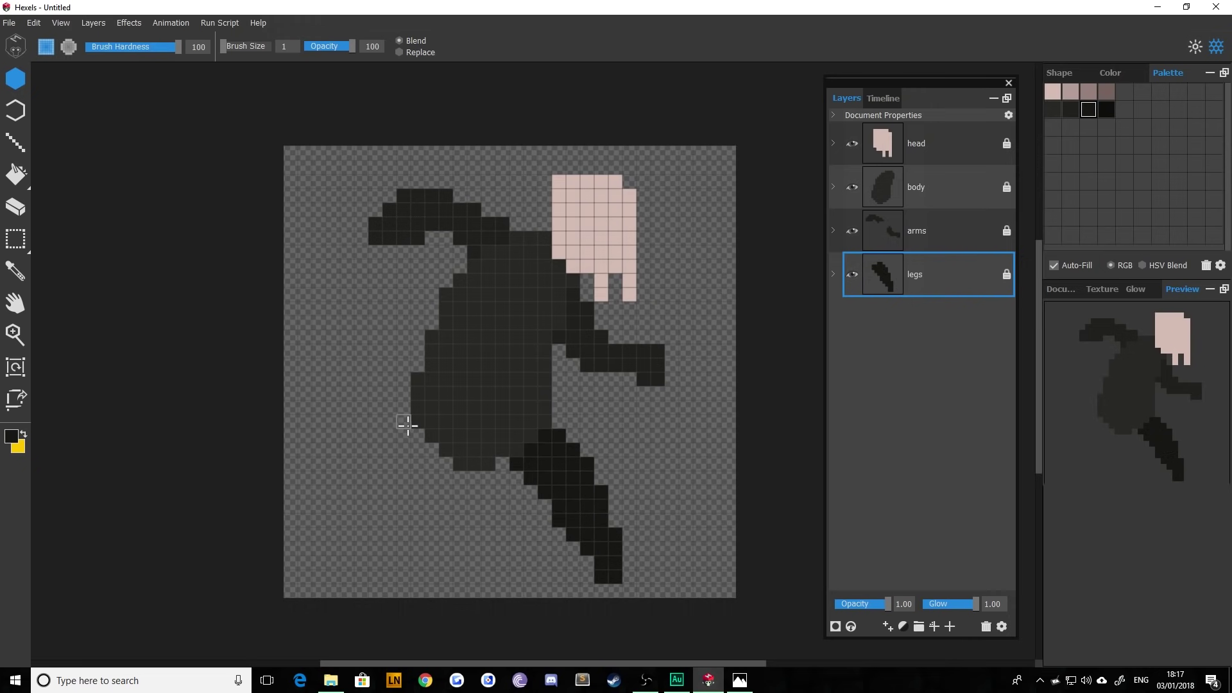
{"action": "mouse_move", "coordinate": [412, 427]}
{"action": "left_mouse_down"}
{"action": "mouse_move", "coordinate": [374, 542]}
{"action": "mouse_move", "coordinate": [381, 553]}
{"action": "left_mouse_up"}
{"action": "mouse_move", "coordinate": [446, 458]}
{"action": "left_mouse_down"}
{"action": "mouse_move", "coordinate": [400, 549]}
{"action": "mouse_move", "coordinate": [365, 576]}
{"action": "mouse_move", "coordinate": [408, 500]}
{"action": "mouse_move", "coordinate": [402, 519]}
{"action": "mouse_move", "coordinate": [424, 506]}
{"action": "mouse_move", "coordinate": [419, 457]}
{"action": "mouse_move", "coordinate": [427, 473]}
{"action": "mouse_move", "coordinate": [436, 417]}
{"action": "mouse_move", "coordinate": [484, 405]}
{"action": "left_mouse_up"}
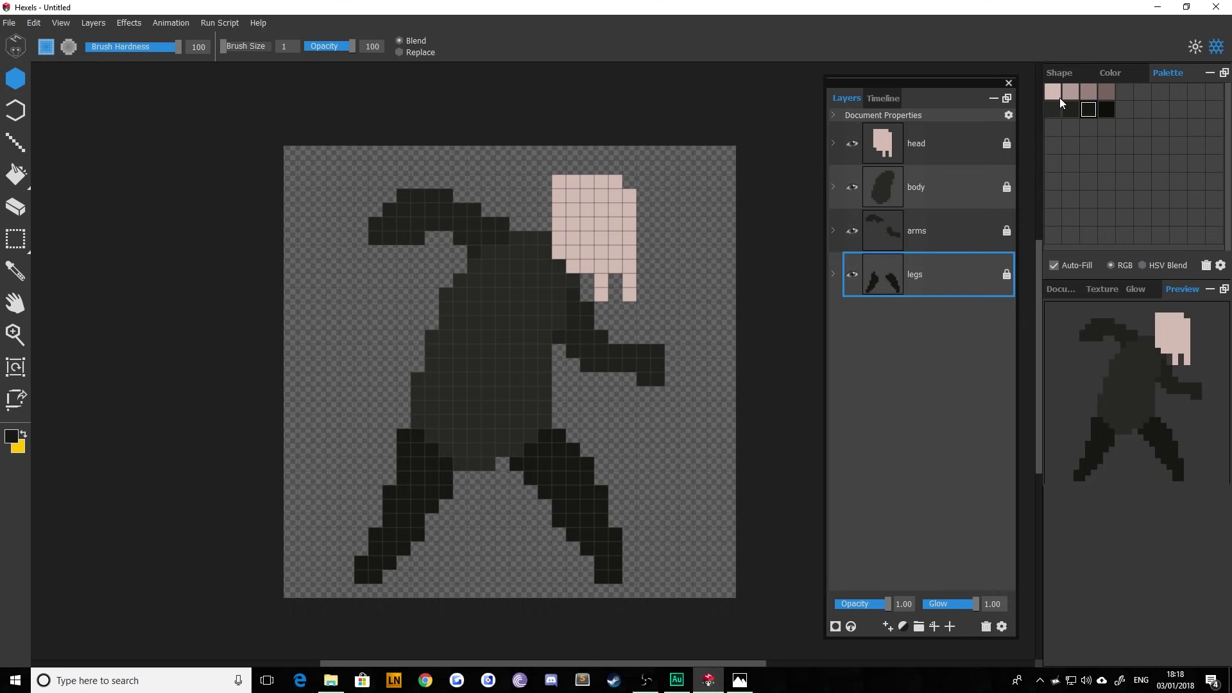
On the arms layer, paint pale pink hooked claws at the left arm's tip, undoing one misplaced stroke
{"action": "left_click", "coordinate": [927, 228]}
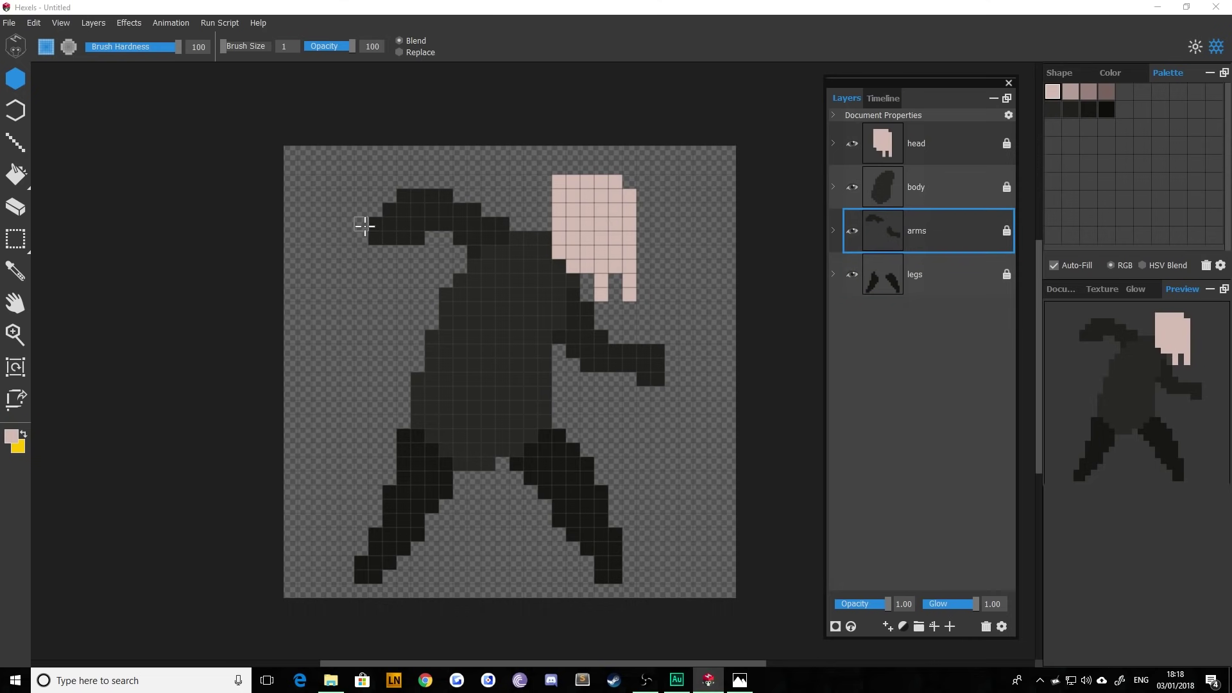
{"action": "left_click_drag", "start_coordinate": [374, 225], "coordinate": [389, 239]}
{"action": "left_click", "coordinate": [360, 225]}
{"action": "left_click", "coordinate": [346, 239]}
{"action": "left_click", "coordinate": [332, 238]}
{"action": "left_click", "coordinate": [319, 253]}
{"action": "left_click", "coordinate": [304, 267]}
{"action": "left_click", "coordinate": [375, 253]}
{"action": "left_click_drag", "start_coordinate": [361, 267], "coordinate": [347, 295]}
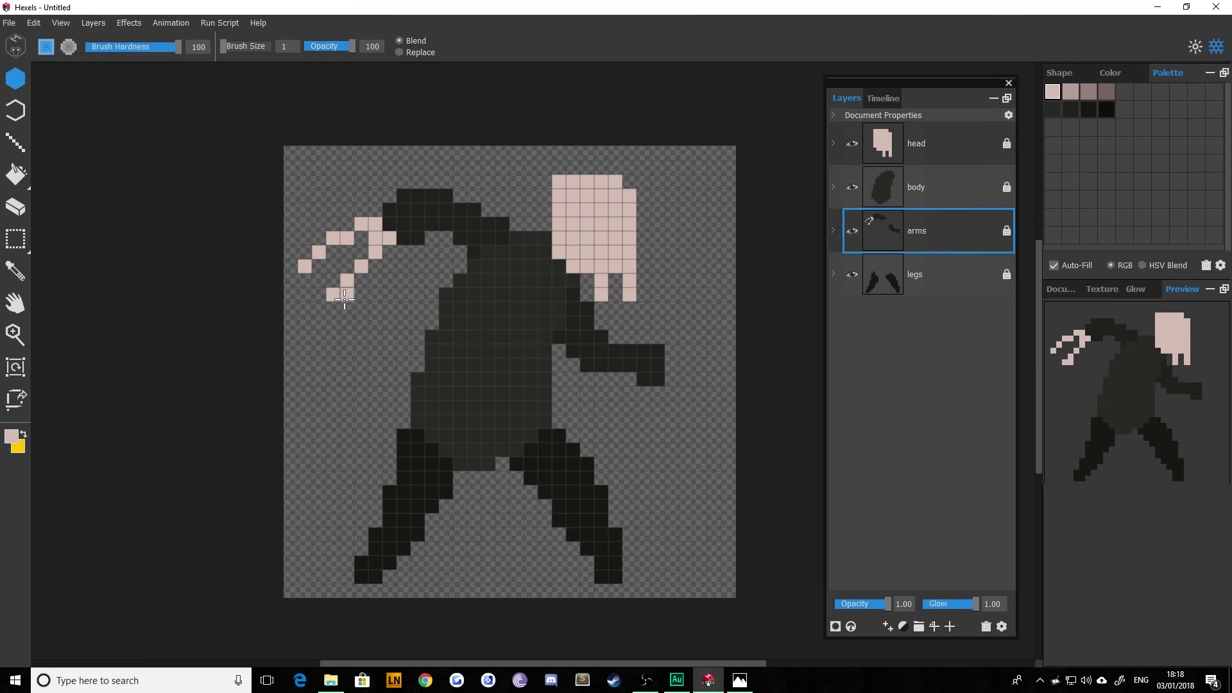
{"action": "key", "text": "ctrl+z"}
{"action": "key", "text": "ctrl+z"}
{"action": "left_click", "coordinate": [362, 252]}
{"action": "mouse_move", "coordinate": [349, 268]}
{"action": "left_mouse_down"}
{"action": "mouse_move", "coordinate": [341, 289]}
{"action": "mouse_move", "coordinate": [359, 297]}
{"action": "left_mouse_up"}
{"action": "left_click_drag", "start_coordinate": [390, 249], "coordinate": [403, 280]}
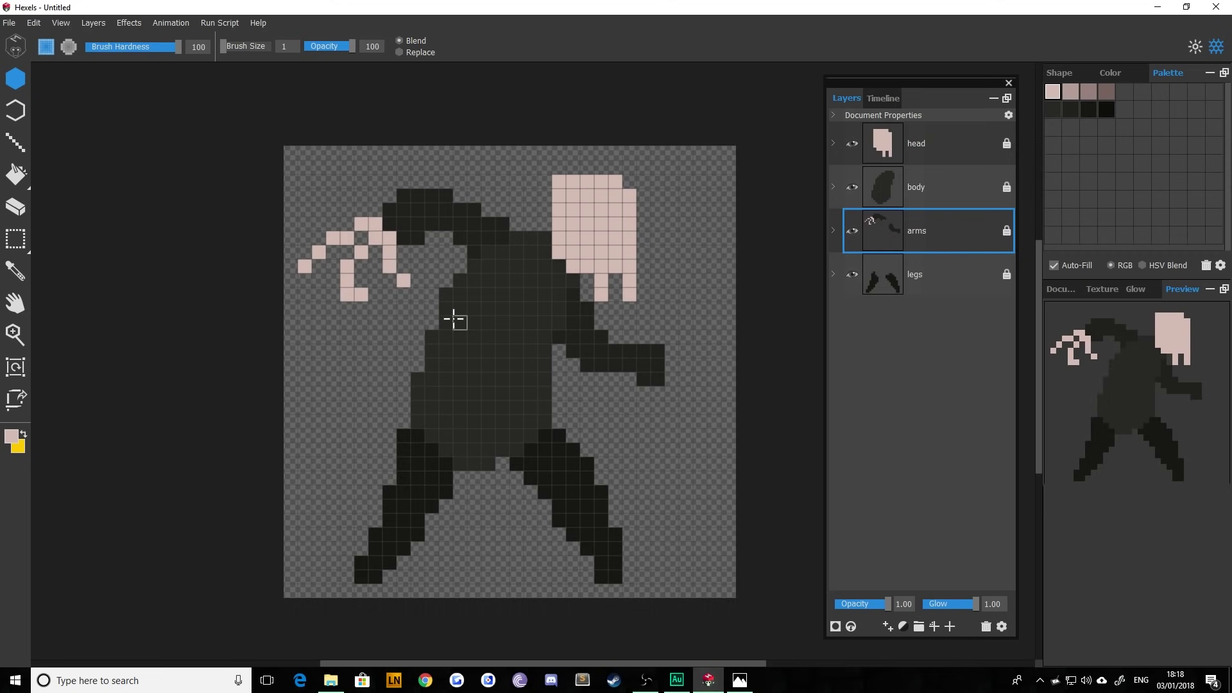
Paint pale pink claws at the end of the right arm
{"action": "mouse_move", "coordinate": [667, 353]}
{"action": "left_mouse_down"}
{"action": "mouse_move", "coordinate": [670, 379]}
{"action": "mouse_move", "coordinate": [688, 364]}
{"action": "mouse_move", "coordinate": [679, 379]}
{"action": "mouse_move", "coordinate": [694, 381]}
{"action": "mouse_move", "coordinate": [713, 421]}
{"action": "mouse_move", "coordinate": [713, 407]}
{"action": "mouse_move", "coordinate": [672, 407]}
{"action": "mouse_move", "coordinate": [658, 450]}
{"action": "left_mouse_up"}
{"action": "left_click", "coordinate": [656, 392]}
{"action": "left_click_drag", "start_coordinate": [639, 408], "coordinate": [614, 392]}
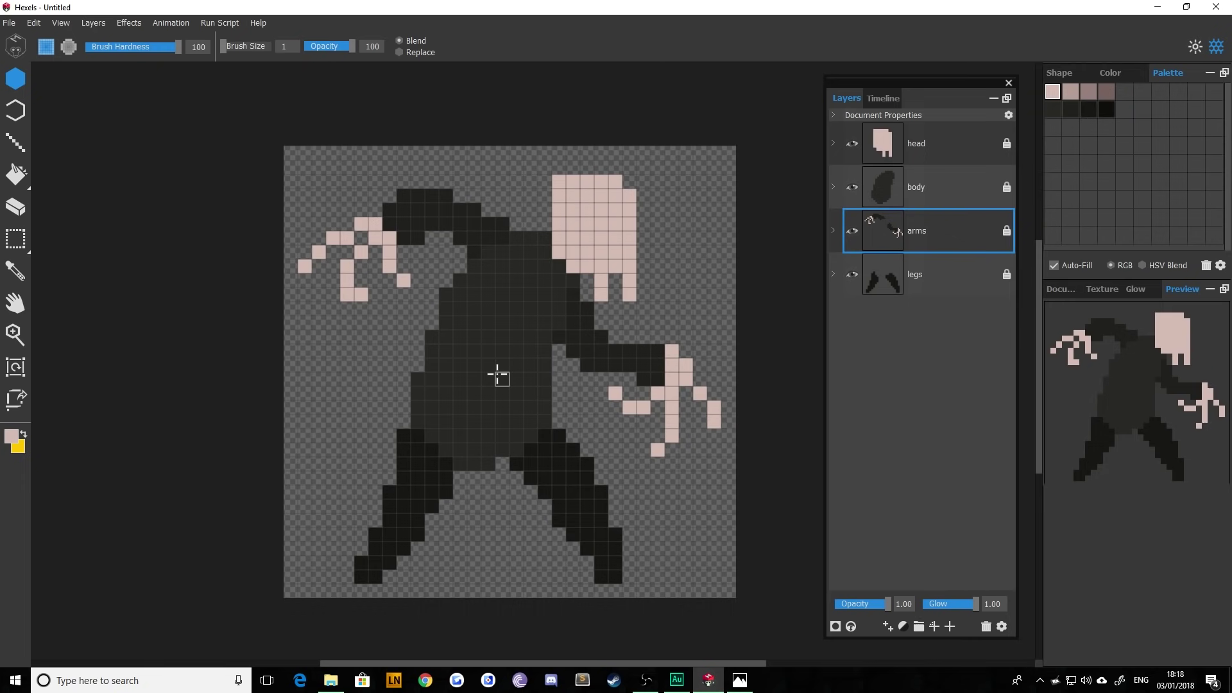
On the head layer, test the dark mauve colour beside the head, then erase the test mark
{"action": "left_click", "coordinate": [923, 147]}
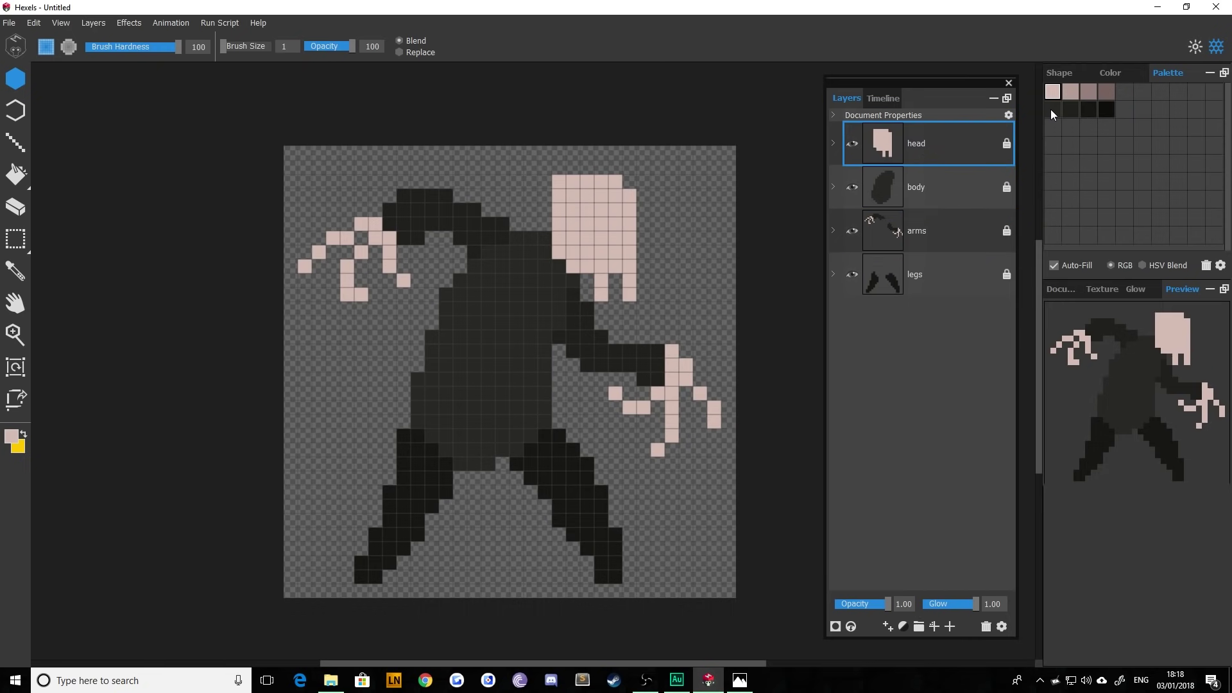
{"action": "left_click", "coordinate": [1105, 96]}
{"action": "left_click_drag", "start_coordinate": [726, 251], "coordinate": [680, 244]}
{"action": "left_click", "coordinate": [699, 239]}
{"action": "left_click", "coordinate": [684, 255]}
{"action": "left_click", "coordinate": [700, 266]}
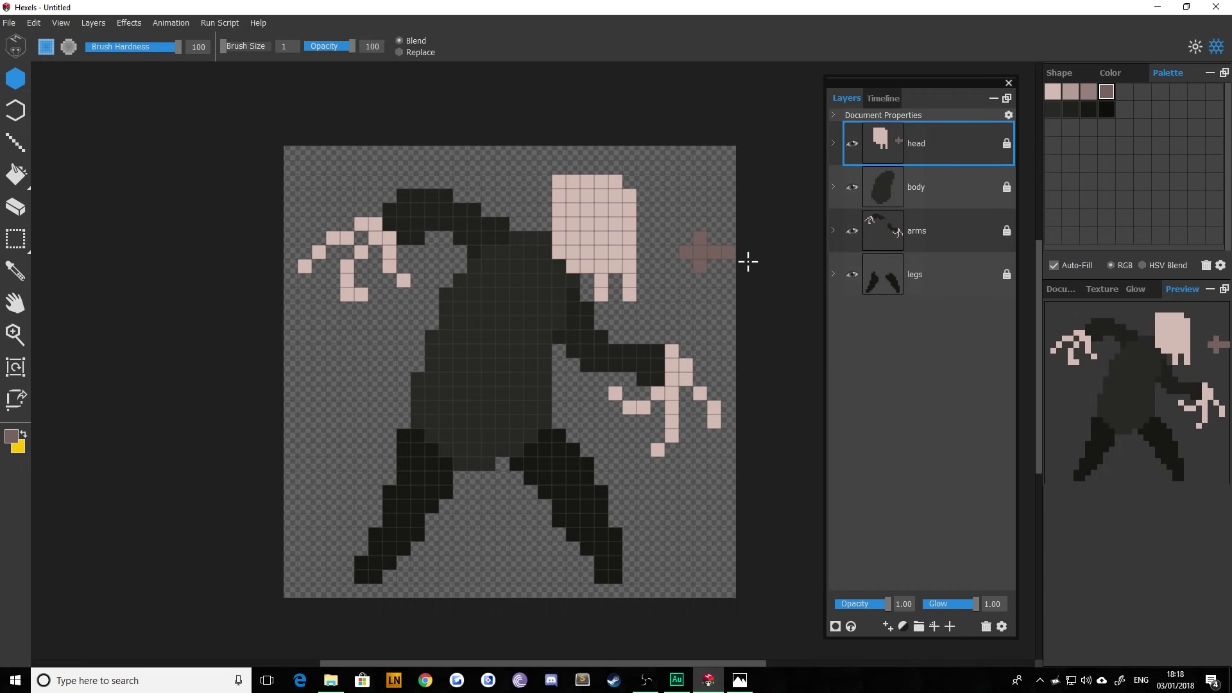
{"action": "key", "text": "e"}
{"action": "left_click", "coordinate": [684, 254]}
{"action": "left_click_drag", "start_coordinate": [699, 238], "coordinate": [699, 265]}
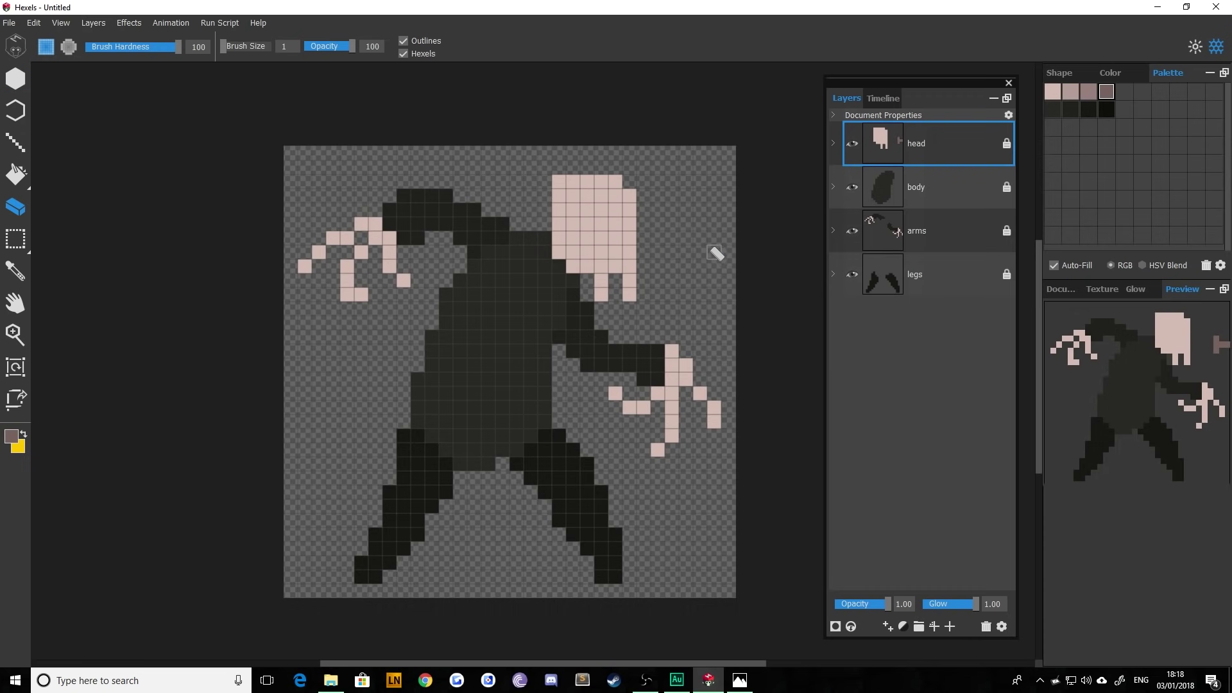
{"action": "left_click", "coordinate": [722, 253]}
{"action": "key", "text": "b"}
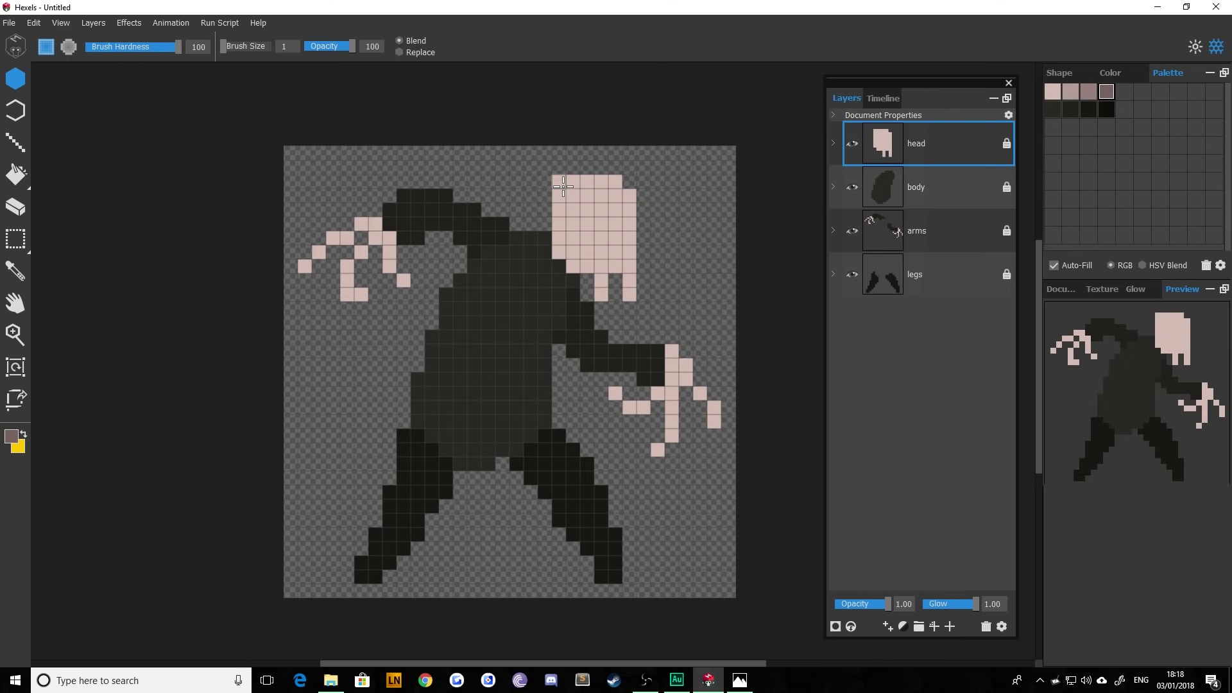
Shade the head's top-left and its left columns with dark mauve
{"action": "mouse_move", "coordinate": [572, 182]}
{"action": "left_mouse_down"}
{"action": "mouse_move", "coordinate": [552, 204]}
{"action": "mouse_move", "coordinate": [558, 256]}
{"action": "mouse_move", "coordinate": [573, 196]}
{"action": "left_mouse_up"}
{"action": "key", "text": "ctrl+z"}
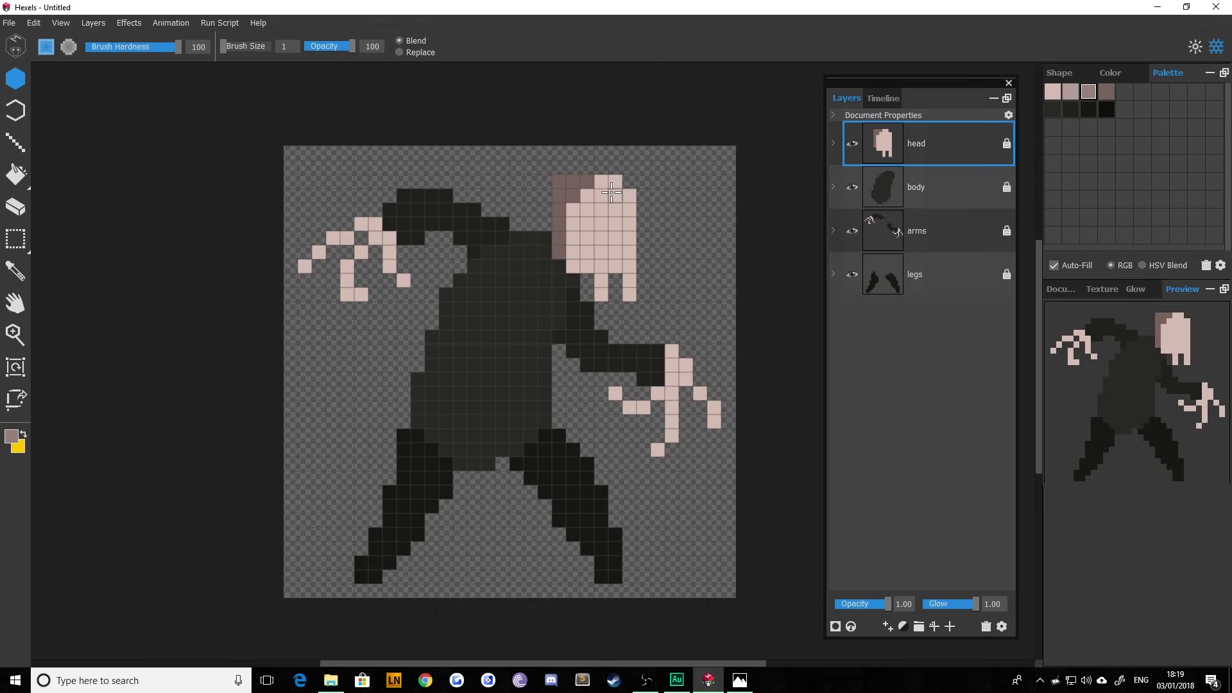
{"action": "mouse_move", "coordinate": [608, 185]}
{"action": "left_mouse_down"}
{"action": "mouse_move", "coordinate": [577, 206]}
{"action": "mouse_move", "coordinate": [574, 260]}
{"action": "mouse_move", "coordinate": [559, 187]}
{"action": "left_mouse_up"}
{"action": "key", "text": "e"}
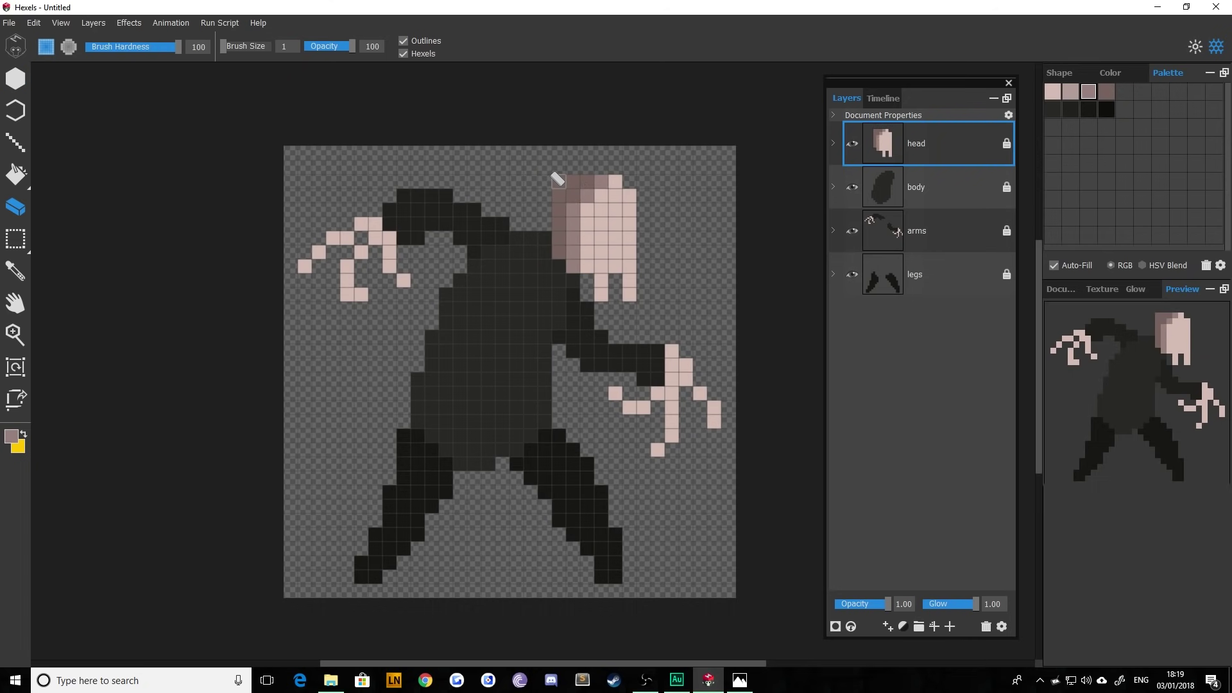
{"action": "key", "text": "b"}
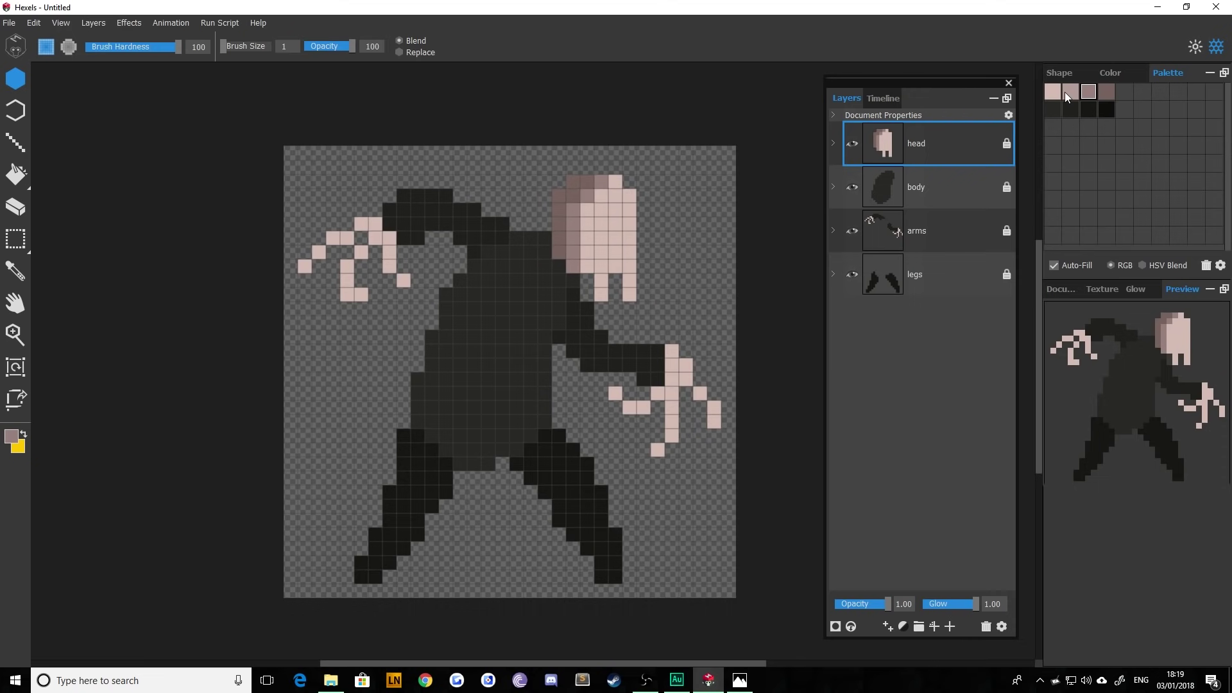
{"action": "mouse_move", "coordinate": [596, 210]}
{"action": "left_mouse_down"}
{"action": "mouse_move", "coordinate": [614, 182]}
{"action": "mouse_move", "coordinate": [614, 251]}
{"action": "mouse_move", "coordinate": [602, 258]}
{"action": "mouse_move", "coordinate": [606, 207]}
{"action": "mouse_move", "coordinate": [590, 218]}
{"action": "mouse_move", "coordinate": [587, 250]}
{"action": "mouse_move", "coordinate": [592, 207]}
{"action": "mouse_move", "coordinate": [601, 289]}
{"action": "mouse_move", "coordinate": [634, 288]}
{"action": "mouse_move", "coordinate": [634, 207]}
{"action": "mouse_move", "coordinate": [633, 221]}
{"action": "mouse_move", "coordinate": [634, 210]}
{"action": "mouse_move", "coordinate": [593, 214]}
{"action": "mouse_move", "coordinate": [626, 199]}
{"action": "mouse_move", "coordinate": [625, 290]}
{"action": "mouse_move", "coordinate": [614, 187]}
{"action": "left_mouse_up"}
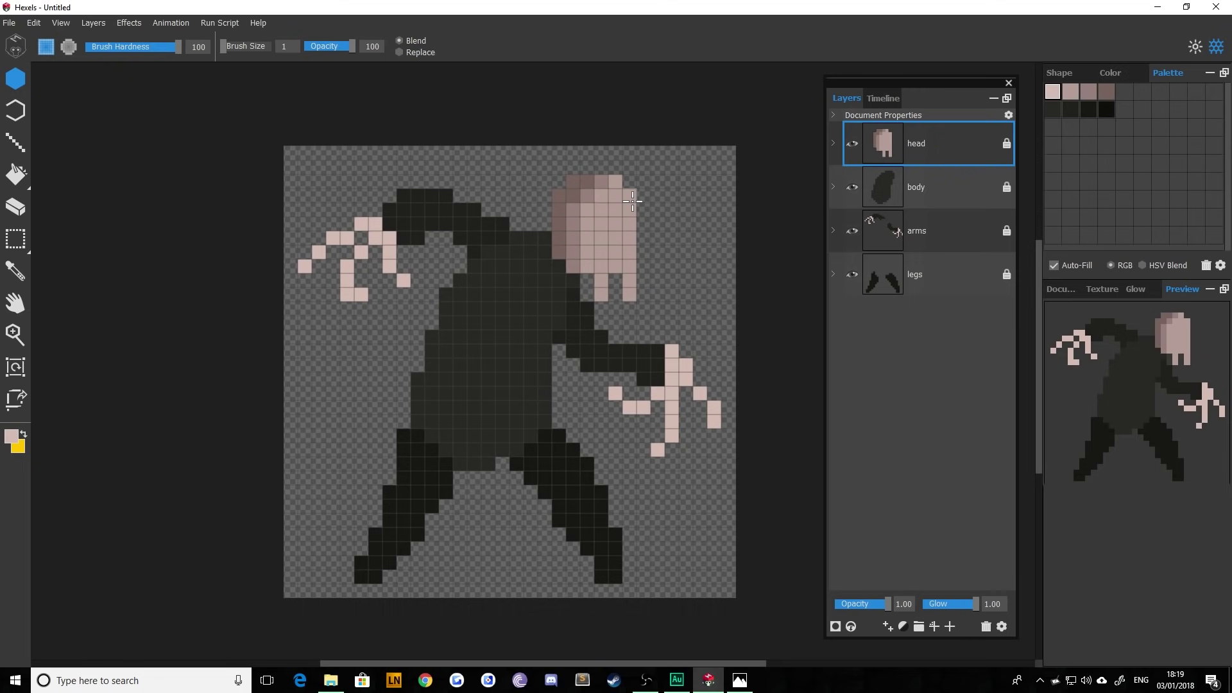
Lighten the head's right column and a couple of pixels with pale pink
{"action": "left_click_drag", "start_coordinate": [630, 198], "coordinate": [631, 293]}
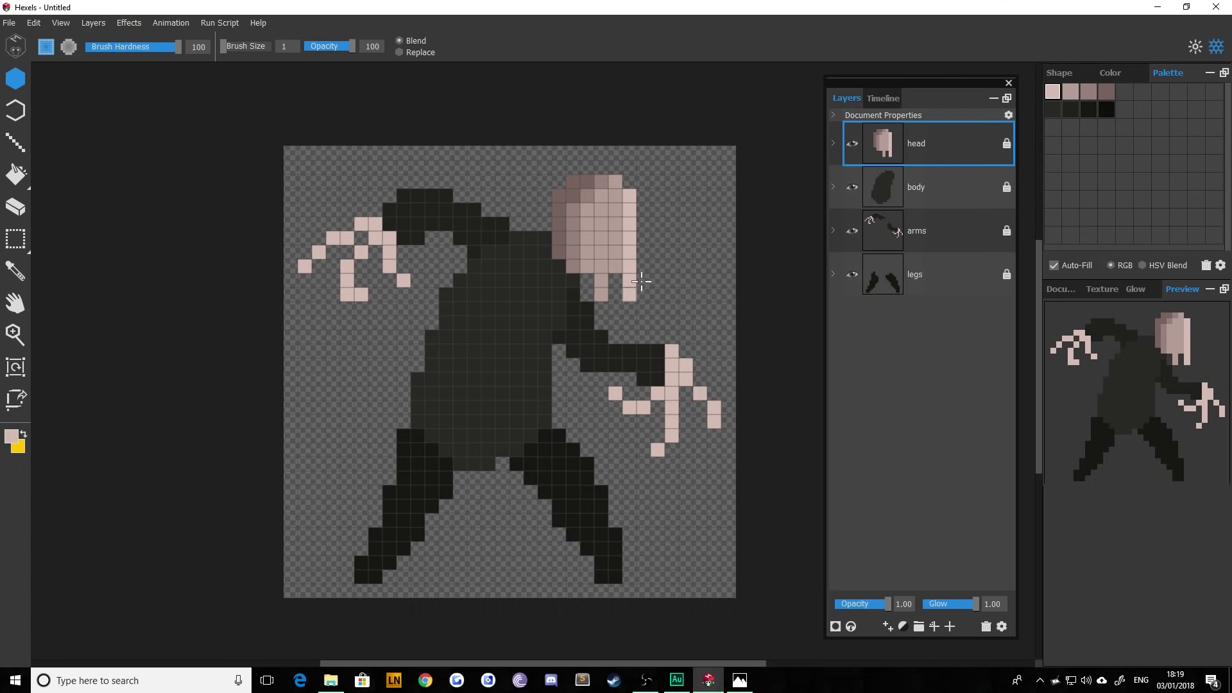
{"action": "left_click", "coordinate": [601, 283]}
{"action": "left_click", "coordinate": [597, 206]}
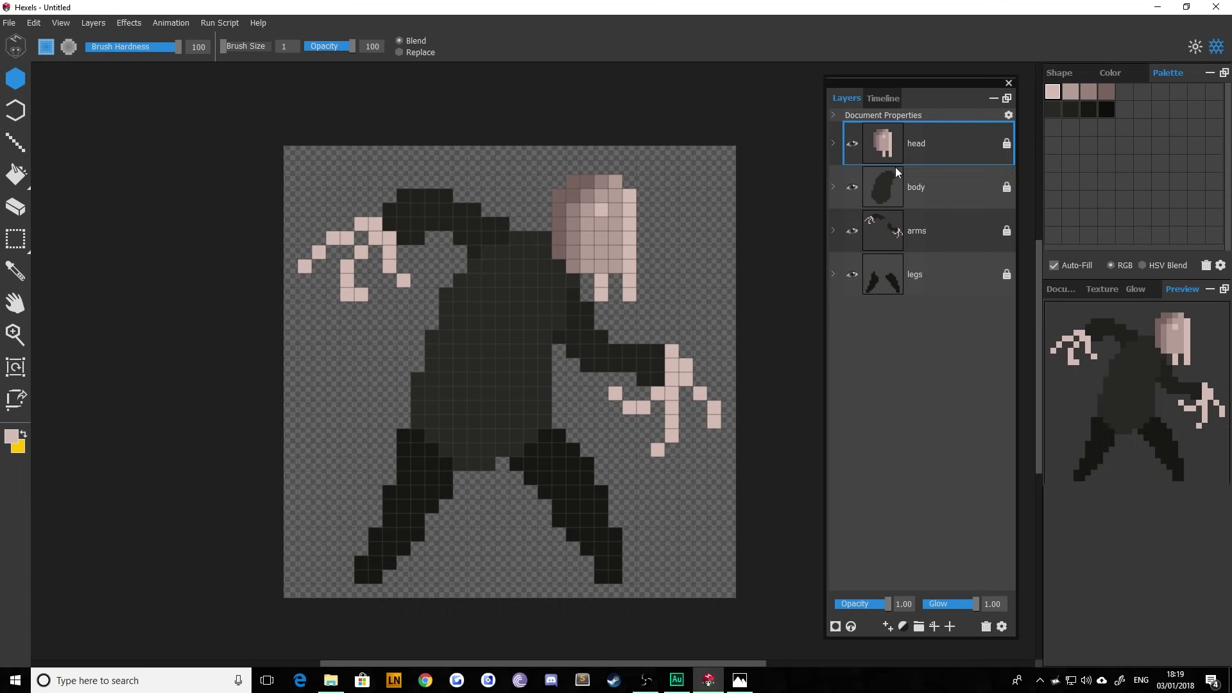
Paint both eyes black, then add a red (eb4144) palette swatch and repaint them red
{"action": "left_click", "coordinate": [1101, 111]}
{"action": "left_click", "coordinate": [604, 224]}
{"action": "left_click", "coordinate": [629, 224]}
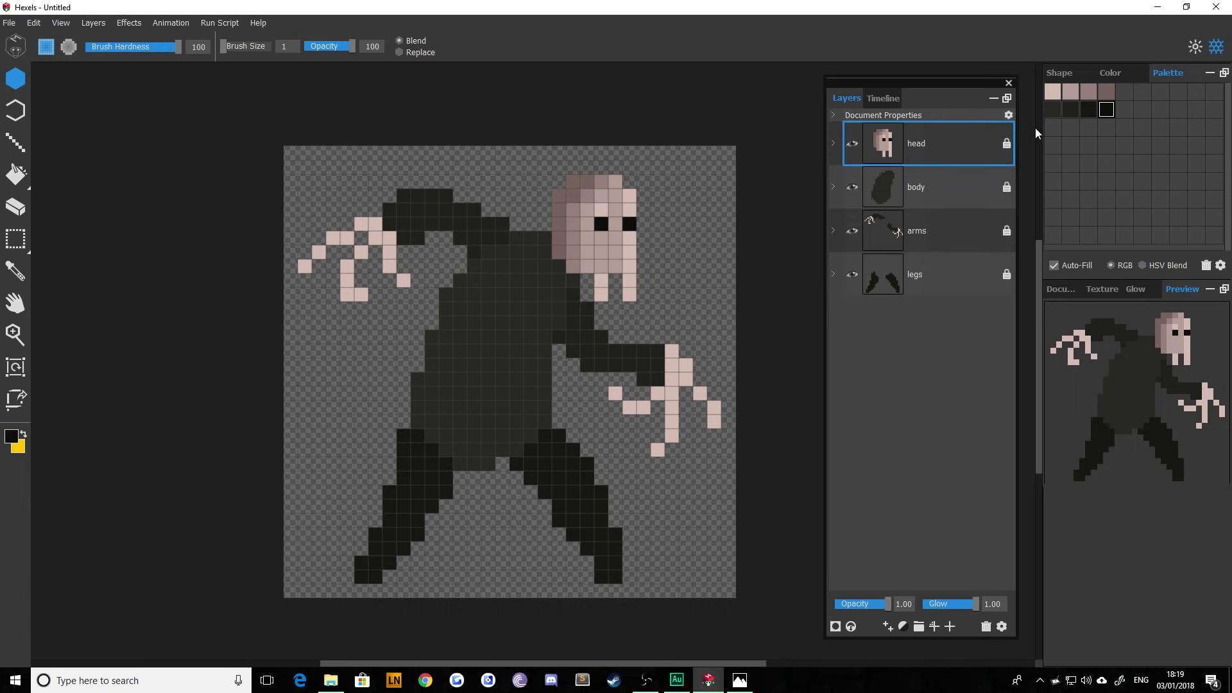
{"action": "double_click", "coordinate": [1054, 128]}
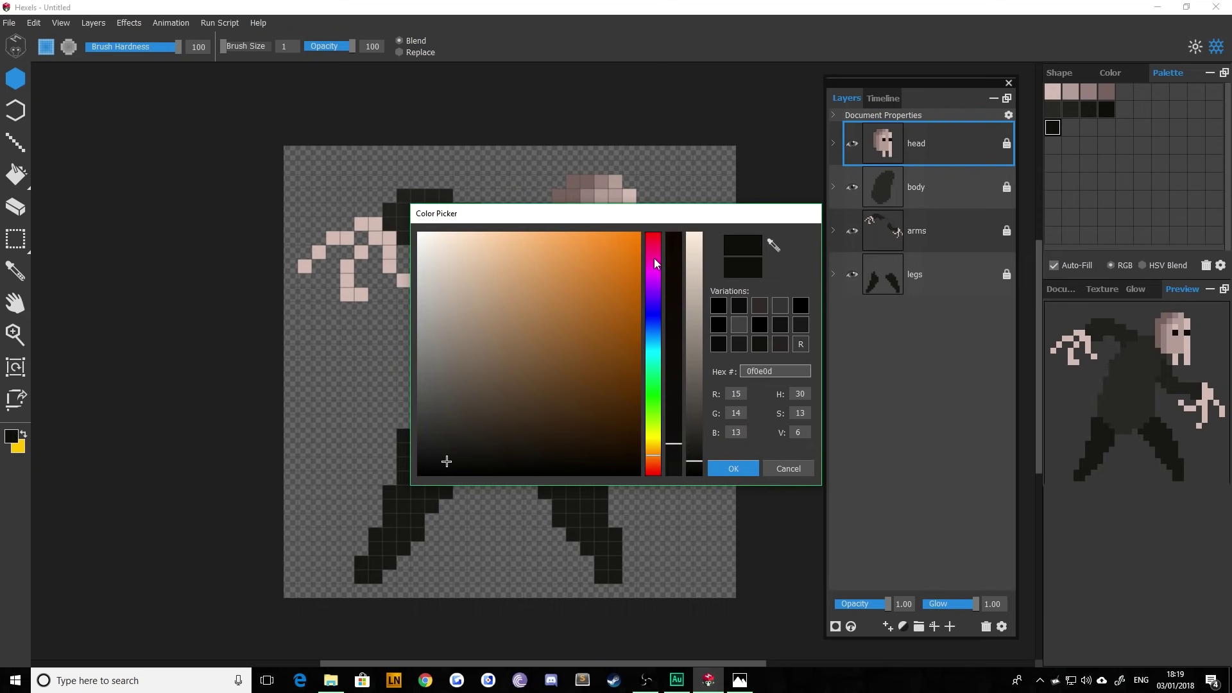
{"action": "left_click_drag", "start_coordinate": [656, 263], "coordinate": [653, 234]}
{"action": "left_click_drag", "start_coordinate": [580, 305], "coordinate": [579, 250]}
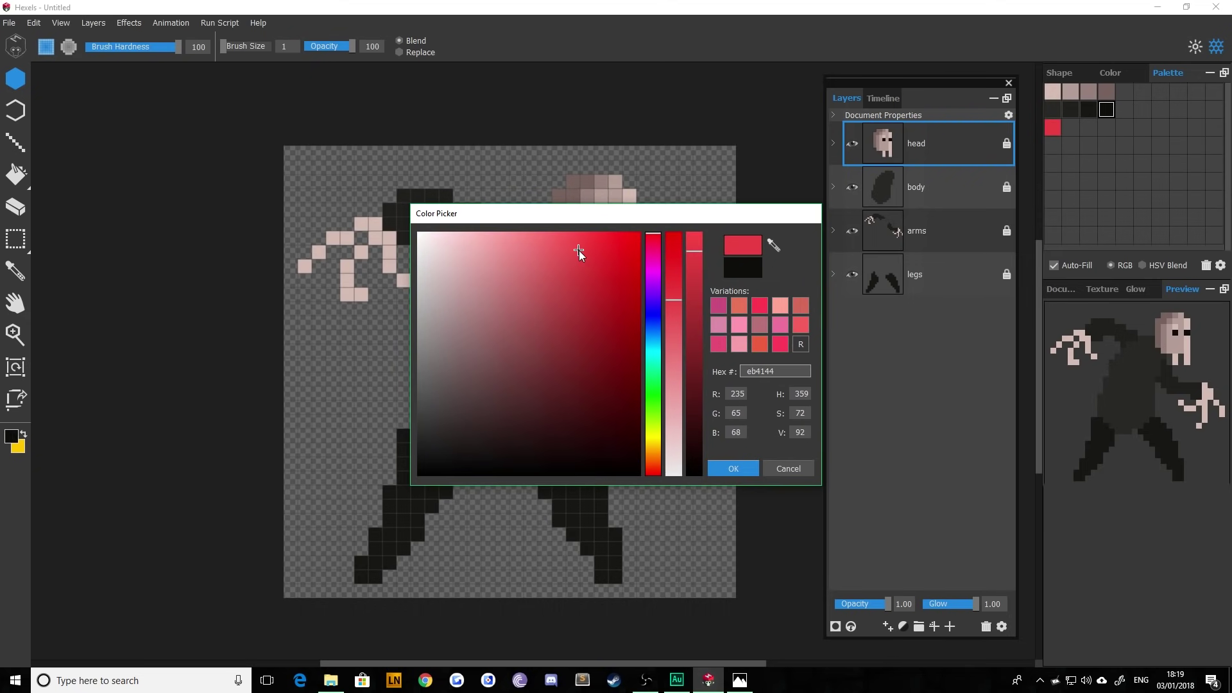
{"action": "left_click", "coordinate": [724, 470]}
{"action": "left_click", "coordinate": [601, 224]}
{"action": "left_click", "coordinate": [630, 224]}
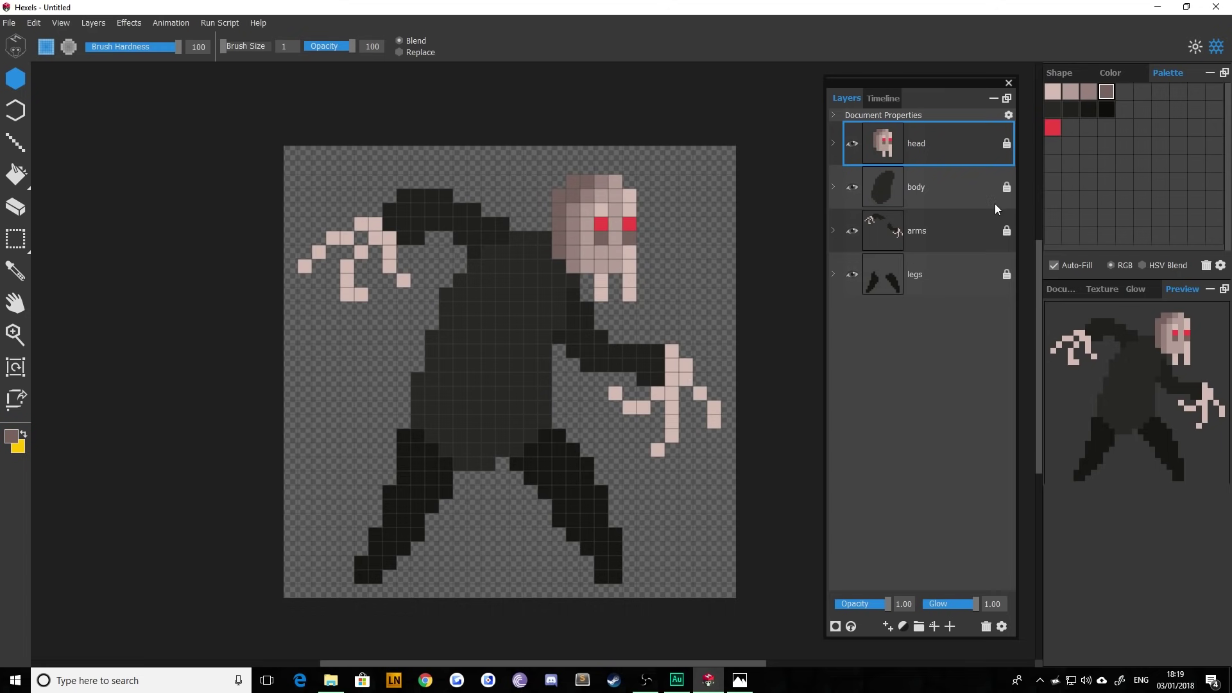
Cover the dark nose pixel with skin colour; a black stroke across the body is undone
{"action": "left_click", "coordinate": [1070, 91]}
{"action": "left_click", "coordinate": [601, 237]}
{"action": "left_click", "coordinate": [1068, 94]}
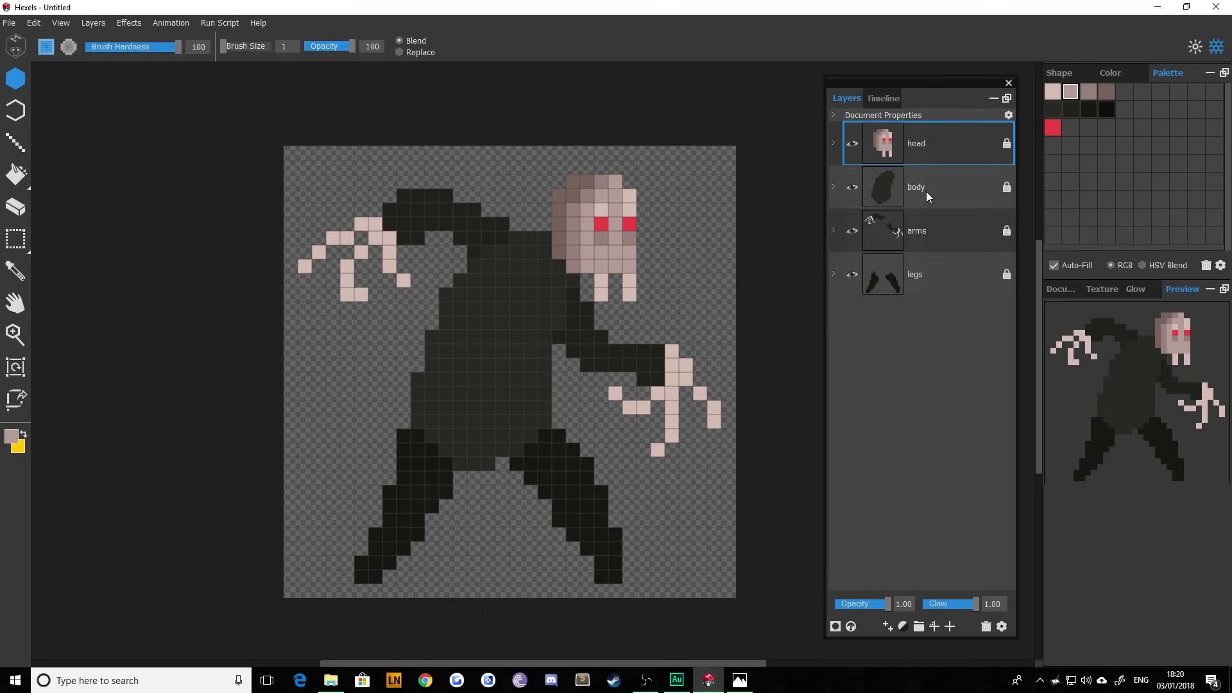
{"action": "left_click", "coordinate": [1107, 110]}
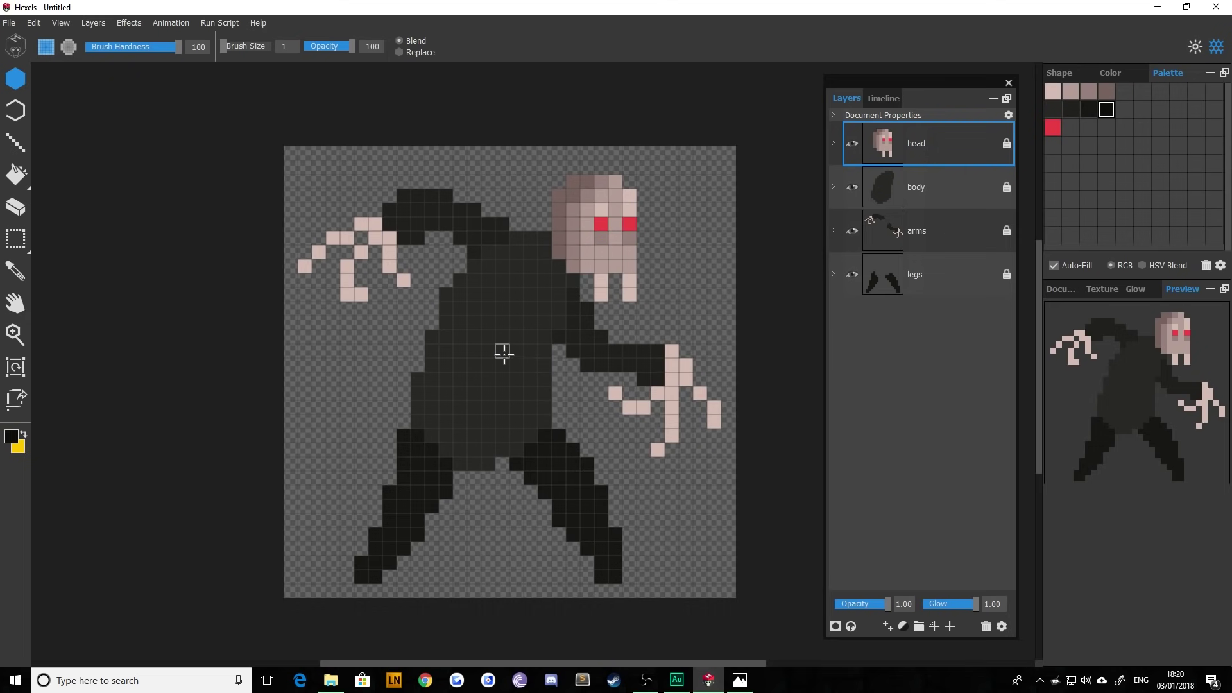
{"action": "mouse_move", "coordinate": [503, 352]}
{"action": "left_mouse_down"}
{"action": "mouse_move", "coordinate": [520, 349]}
{"action": "mouse_move", "coordinate": [539, 371]}
{"action": "left_mouse_up"}
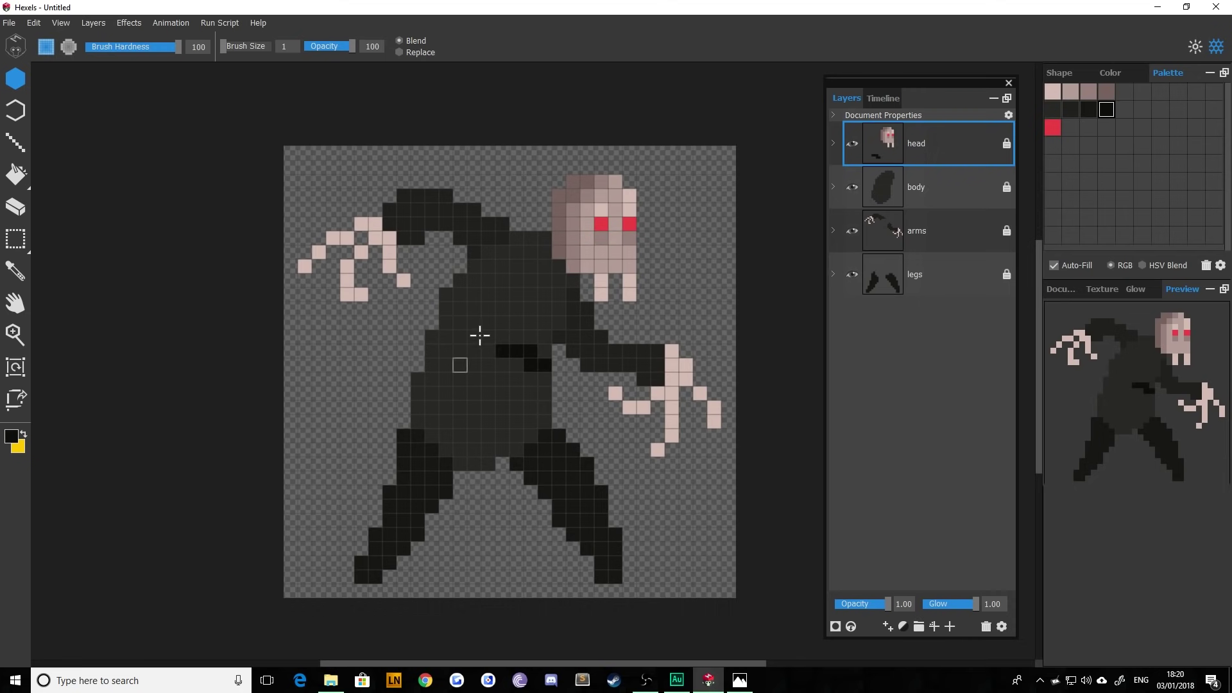
{"action": "key", "text": "ctrl+z"}
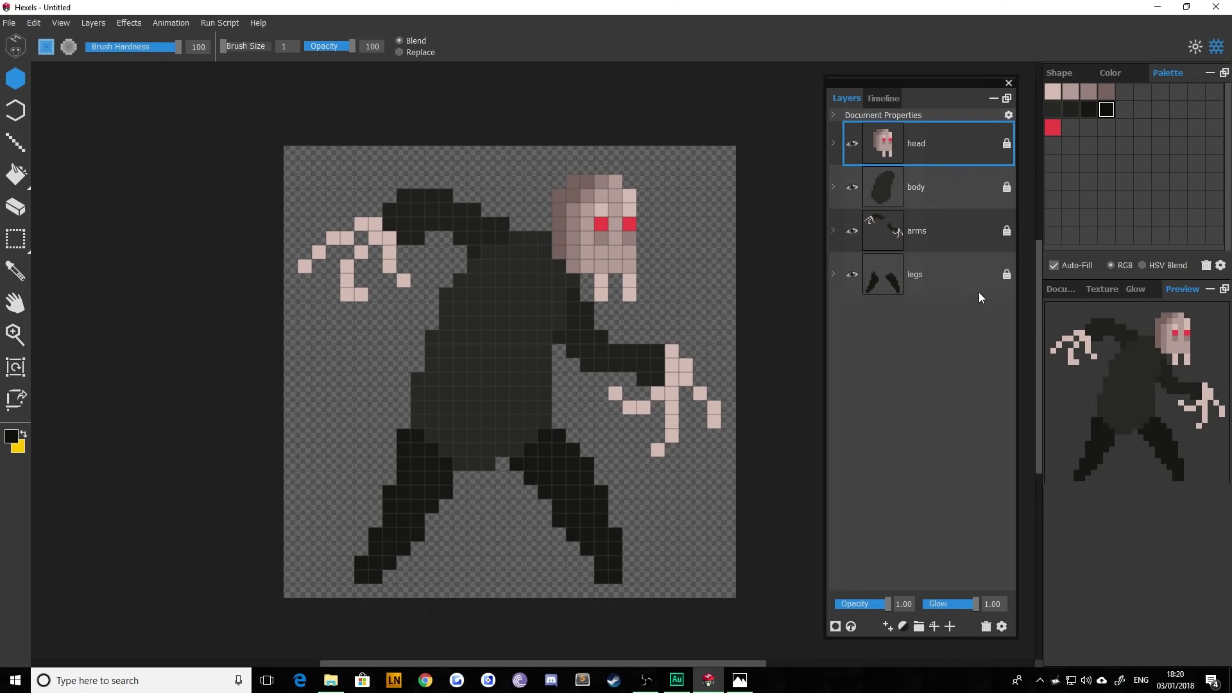
Hide the head, arms and legs layers, then paint the body's top edge black
{"action": "left_click", "coordinate": [852, 143]}
{"action": "left_click", "coordinate": [852, 231]}
{"action": "left_click", "coordinate": [850, 274]}
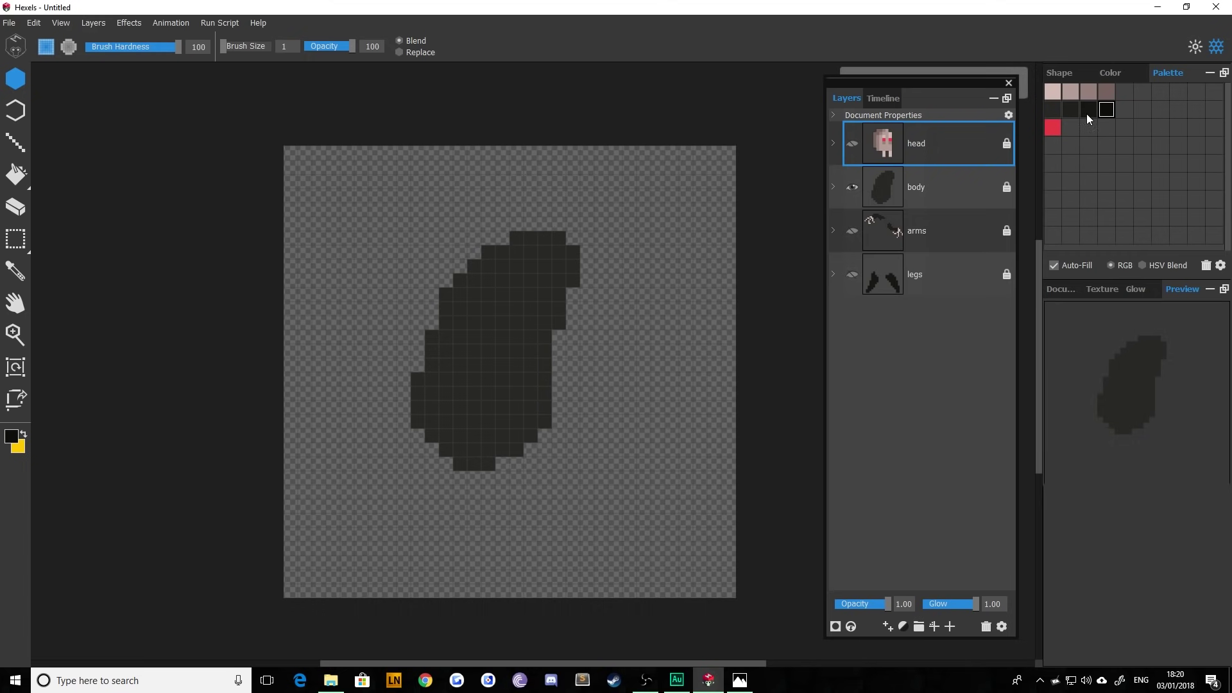
{"action": "left_click", "coordinate": [930, 186]}
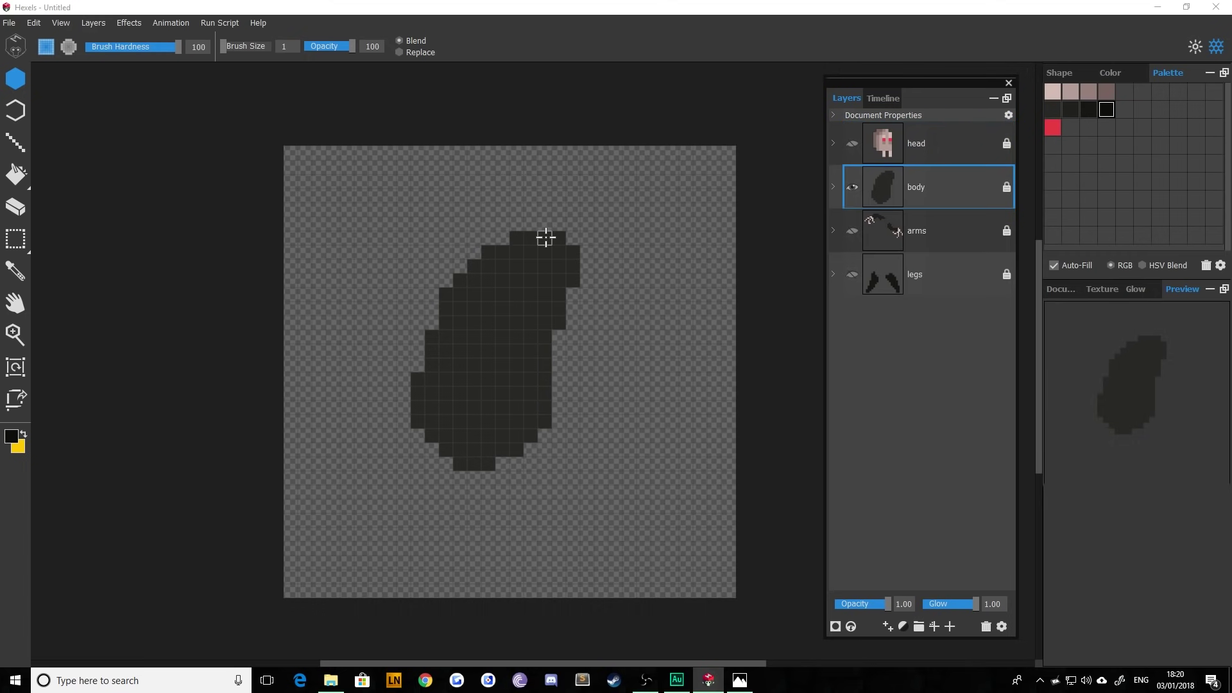
{"action": "mouse_move", "coordinate": [558, 238]}
{"action": "left_mouse_down"}
{"action": "mouse_move", "coordinate": [510, 238]}
{"action": "mouse_move", "coordinate": [504, 261]}
{"action": "mouse_move", "coordinate": [513, 251]}
{"action": "mouse_move", "coordinate": [476, 263]}
{"action": "mouse_move", "coordinate": [430, 335]}
{"action": "mouse_move", "coordinate": [433, 383]}
{"action": "left_mouse_up"}
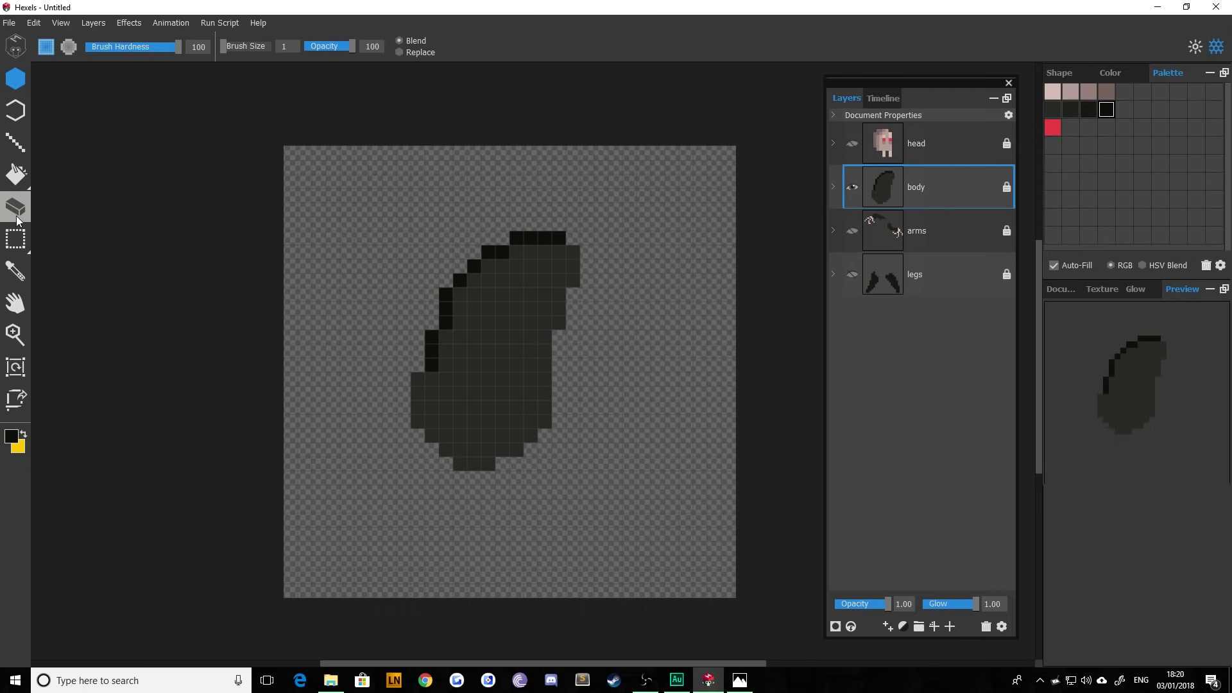
Magic-wand select the whole body shape, try dark shading inside, and undo it
{"action": "left_click", "coordinate": [15, 239]}
{"action": "left_click", "coordinate": [81, 245]}
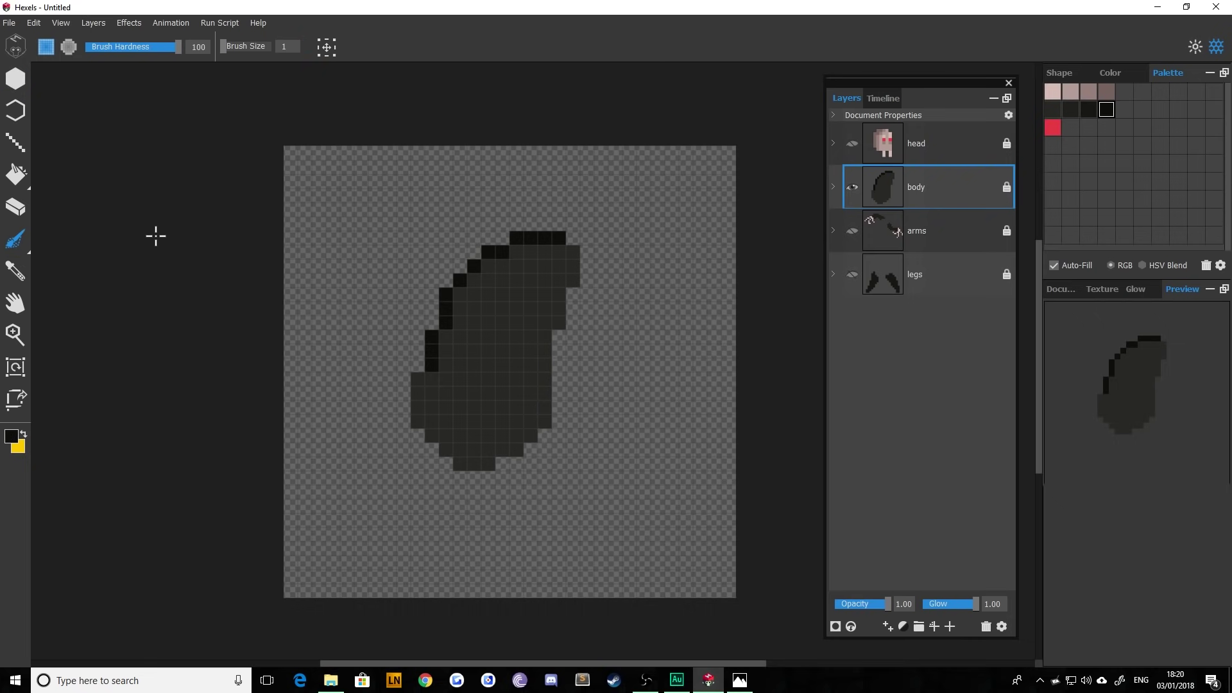
{"action": "left_click", "coordinate": [3, 242]}
{"action": "left_click", "coordinate": [51, 238]}
{"action": "left_click", "coordinate": [516, 393]}
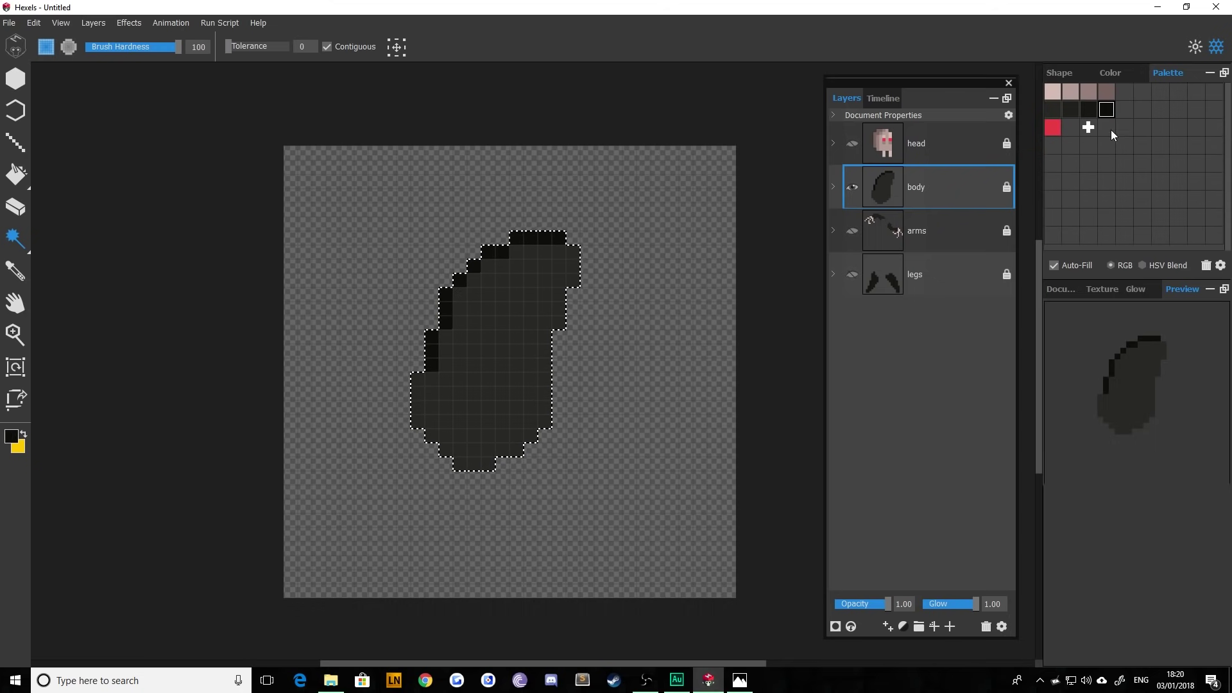
{"action": "key", "text": "b"}
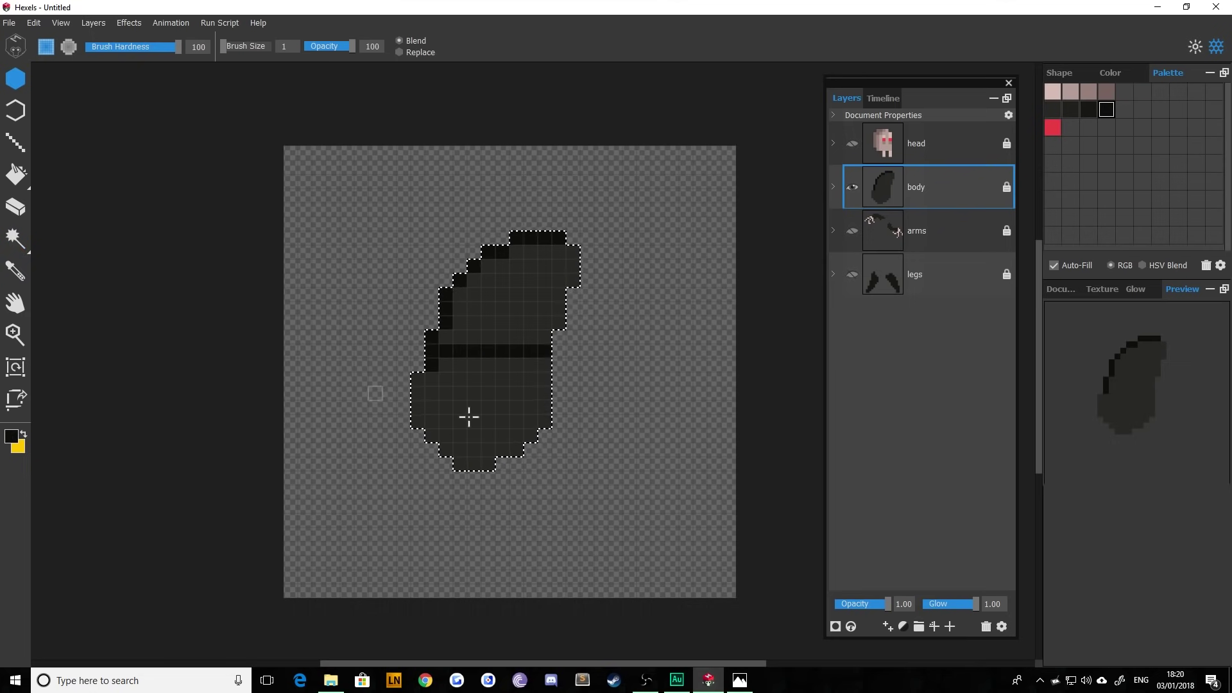
{"action": "left_click_drag", "start_coordinate": [445, 342], "coordinate": [423, 401]}
{"action": "key", "text": "ctrl+z"}
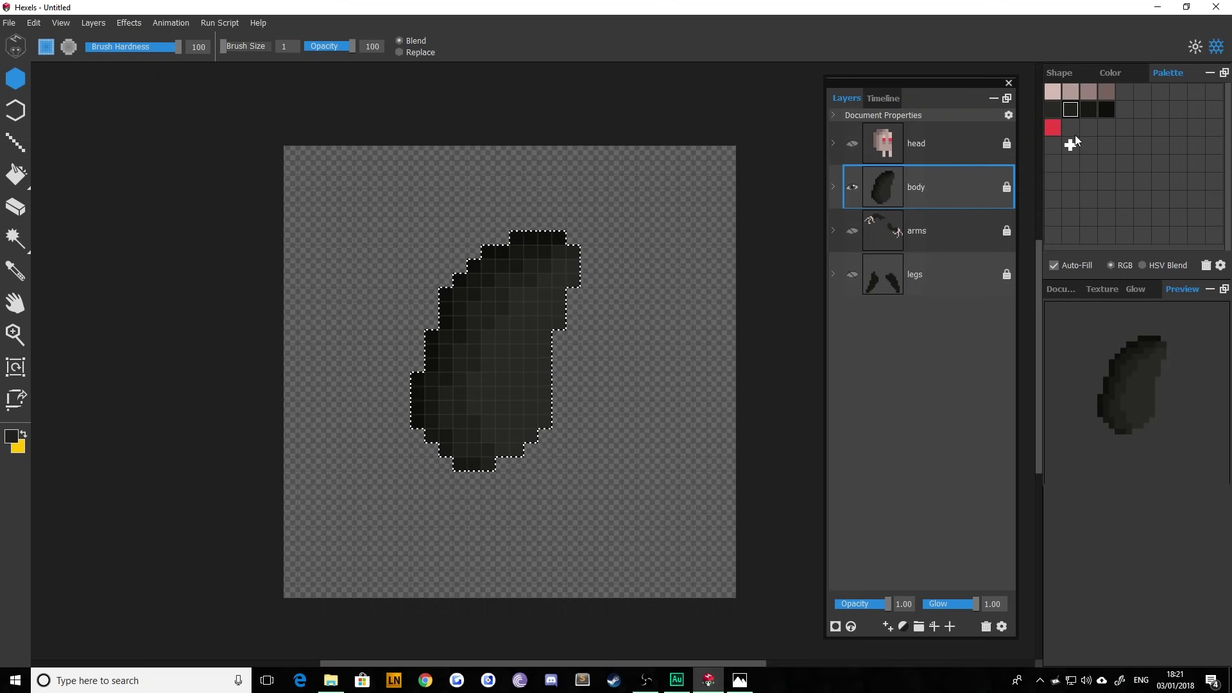
Pick the darkest body shade and add a new dark grey swatch to the palette
{"action": "left_click", "coordinate": [1055, 110]}
{"action": "double_click", "coordinate": [1122, 110]}
{"action": "left_click", "coordinate": [421, 417]}
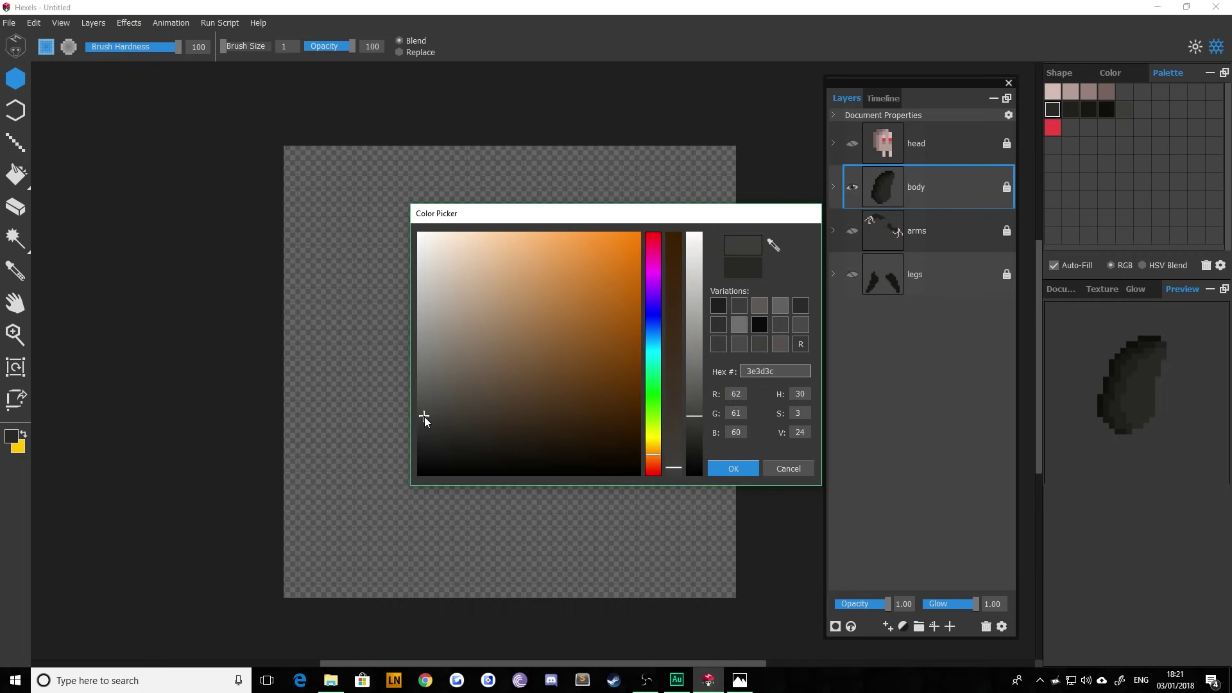
{"action": "left_click_drag", "start_coordinate": [424, 416], "coordinate": [428, 428]}
{"action": "left_click", "coordinate": [715, 474]}
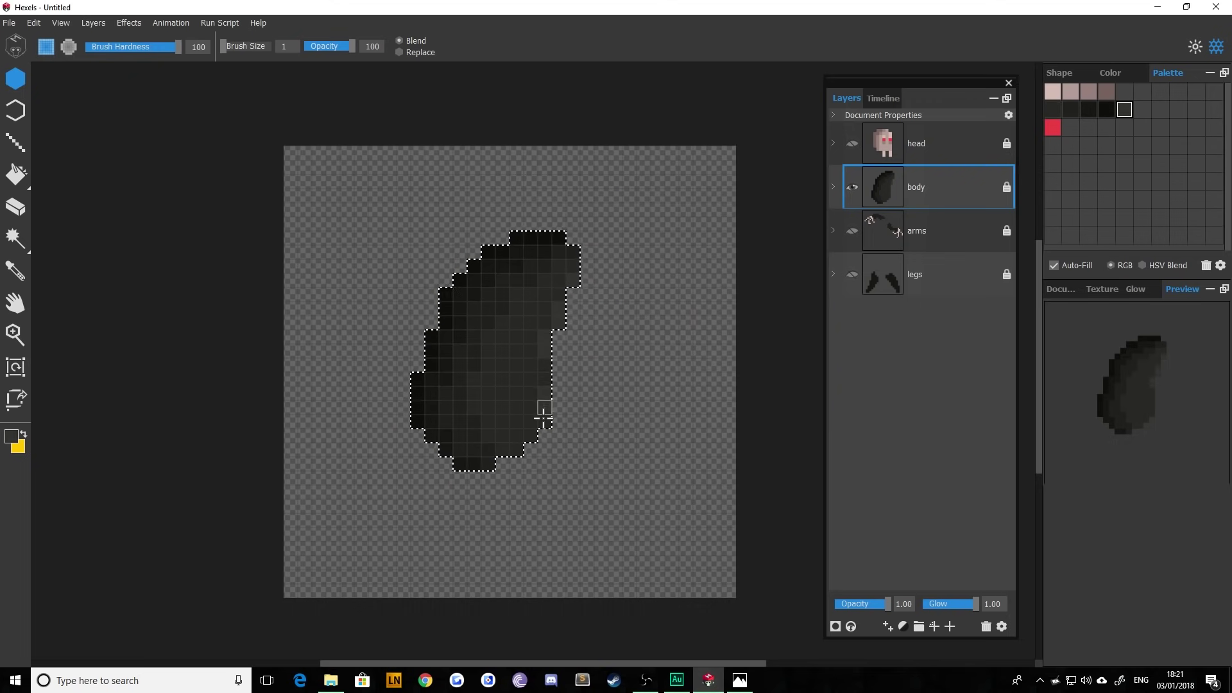
Try lightening the body's lower right and erasing a cell, undoing both, then return to the brush
{"action": "mouse_move", "coordinate": [531, 390]}
{"action": "left_mouse_down"}
{"action": "mouse_move", "coordinate": [509, 418]}
{"action": "mouse_move", "coordinate": [525, 408]}
{"action": "left_mouse_up"}
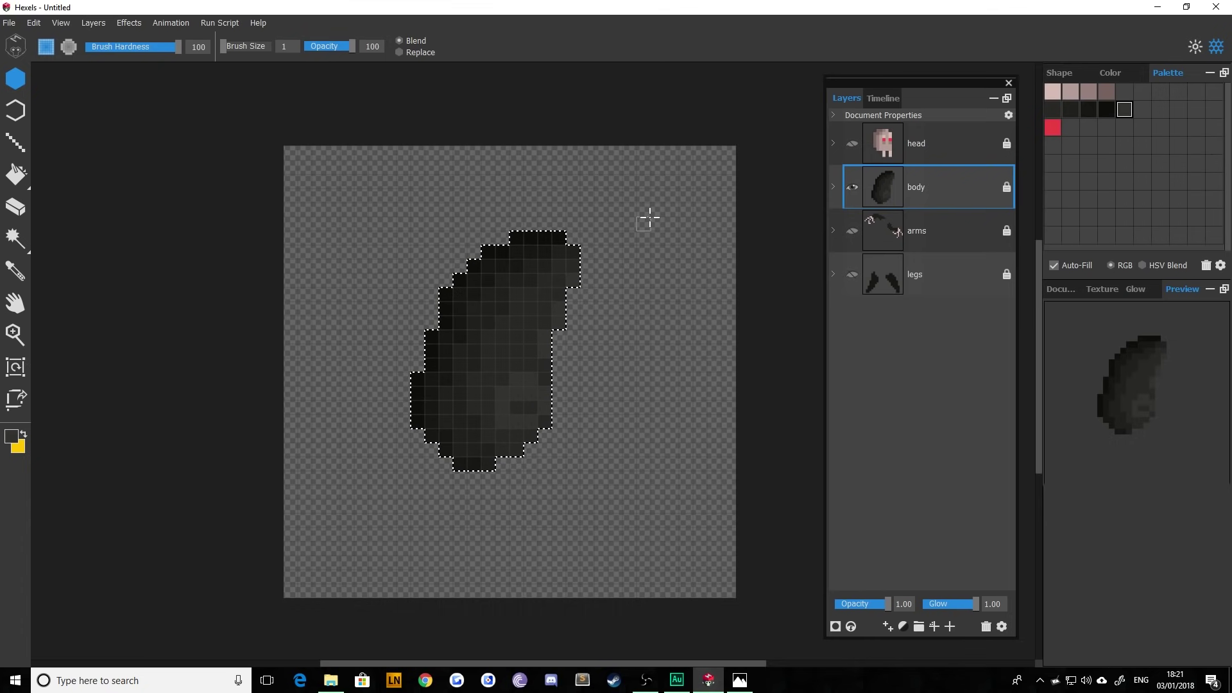
{"action": "key", "text": "ctrl+z"}
{"action": "key", "text": "ctrl+z"}
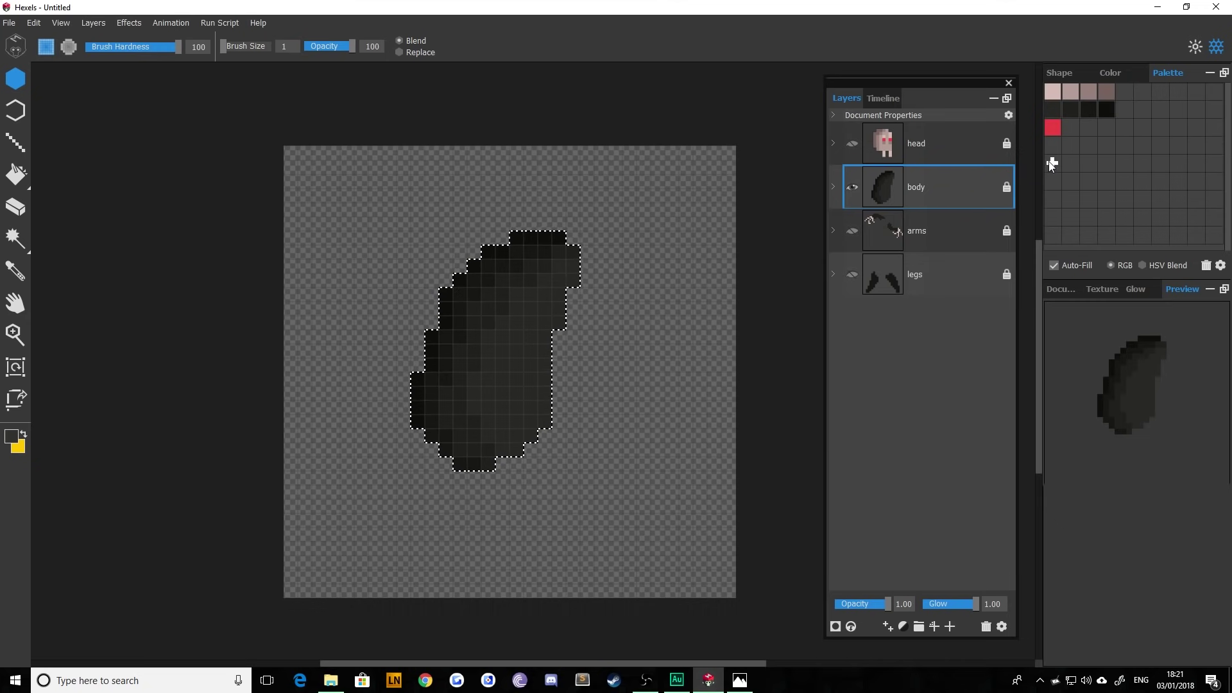
{"action": "left_click", "coordinate": [1069, 113]}
{"action": "key", "text": "e"}
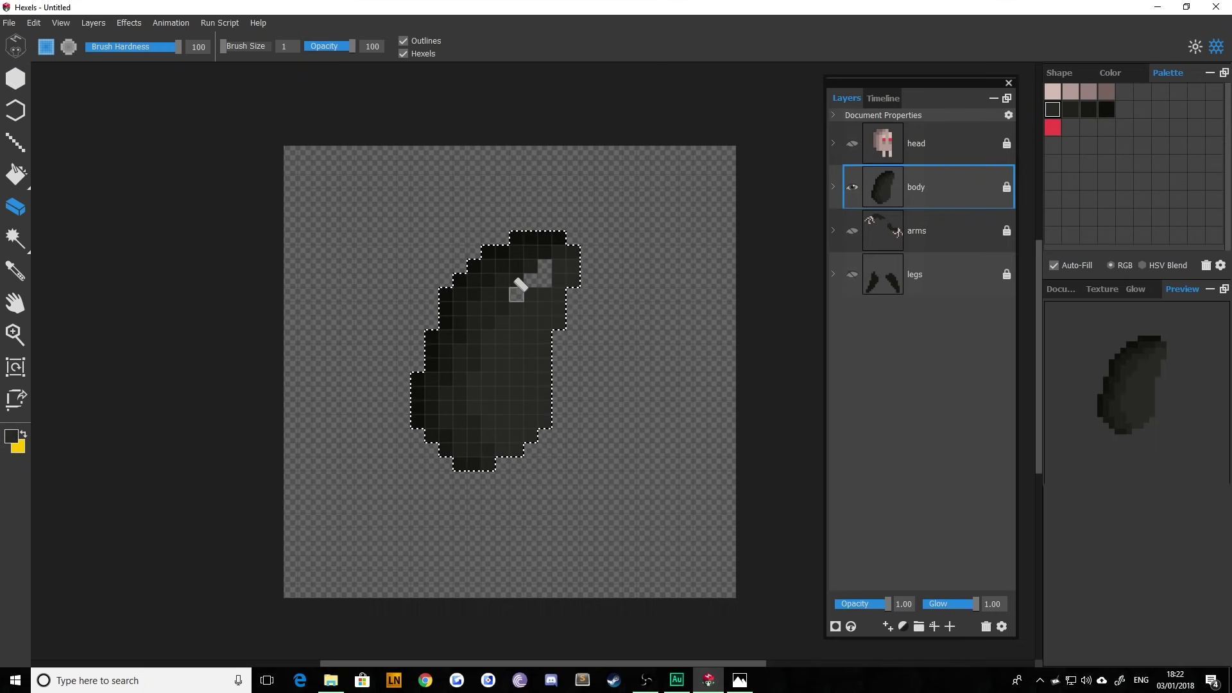
{"action": "left_click_drag", "start_coordinate": [516, 294], "coordinate": [502, 308]}
{"action": "key", "text": "ctrl+z"}
{"action": "key", "text": "b"}
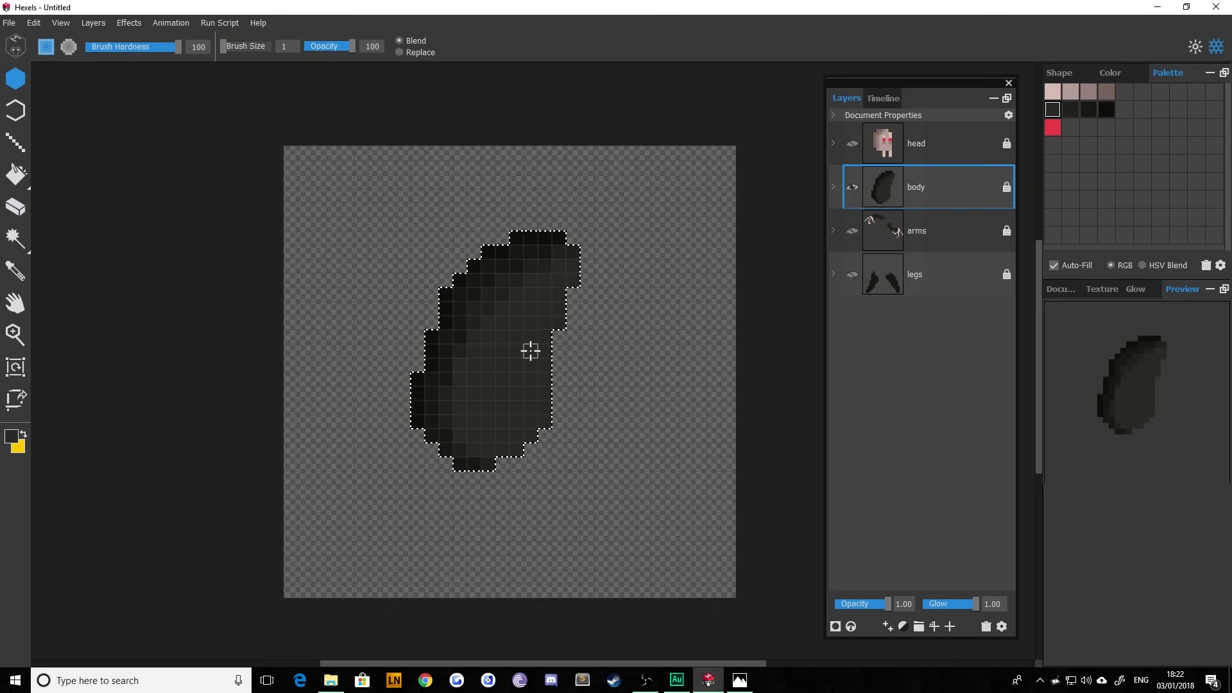
Shade the body with progressively darker palette swatches, then make the head layer visible again
{"action": "left_click", "coordinate": [1068, 110]}
{"action": "left_click", "coordinate": [1091, 113]}
{"action": "left_click", "coordinate": [1107, 109]}
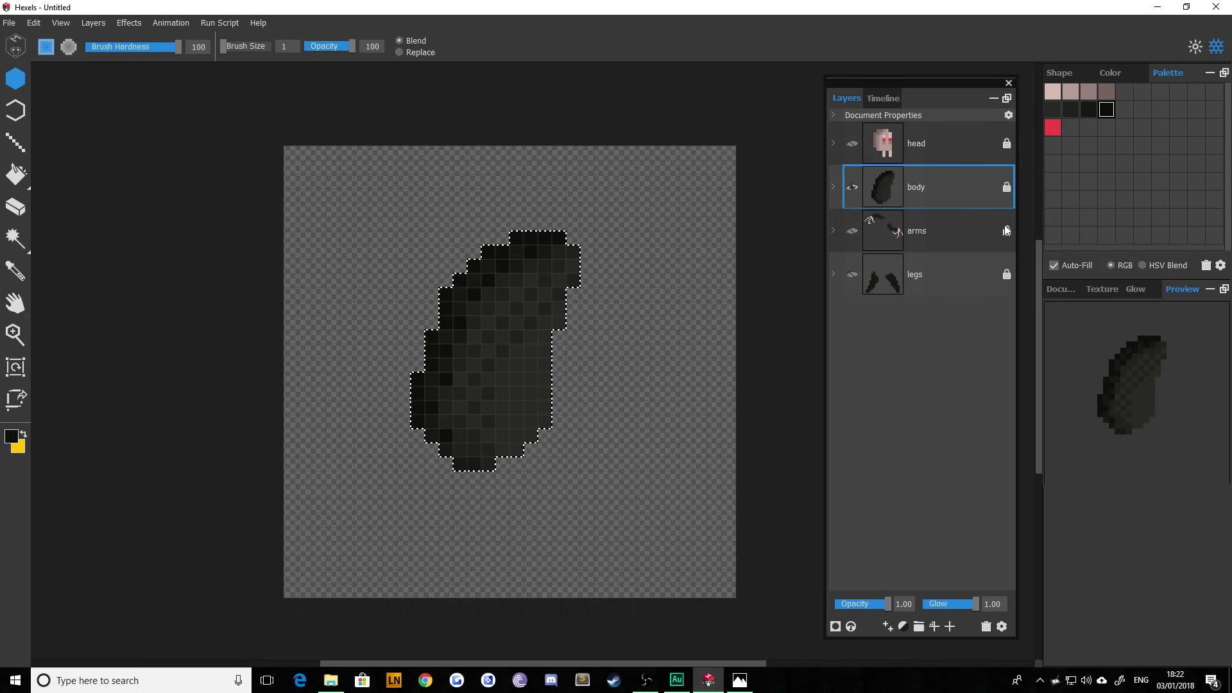
{"action": "left_click", "coordinate": [852, 144]}
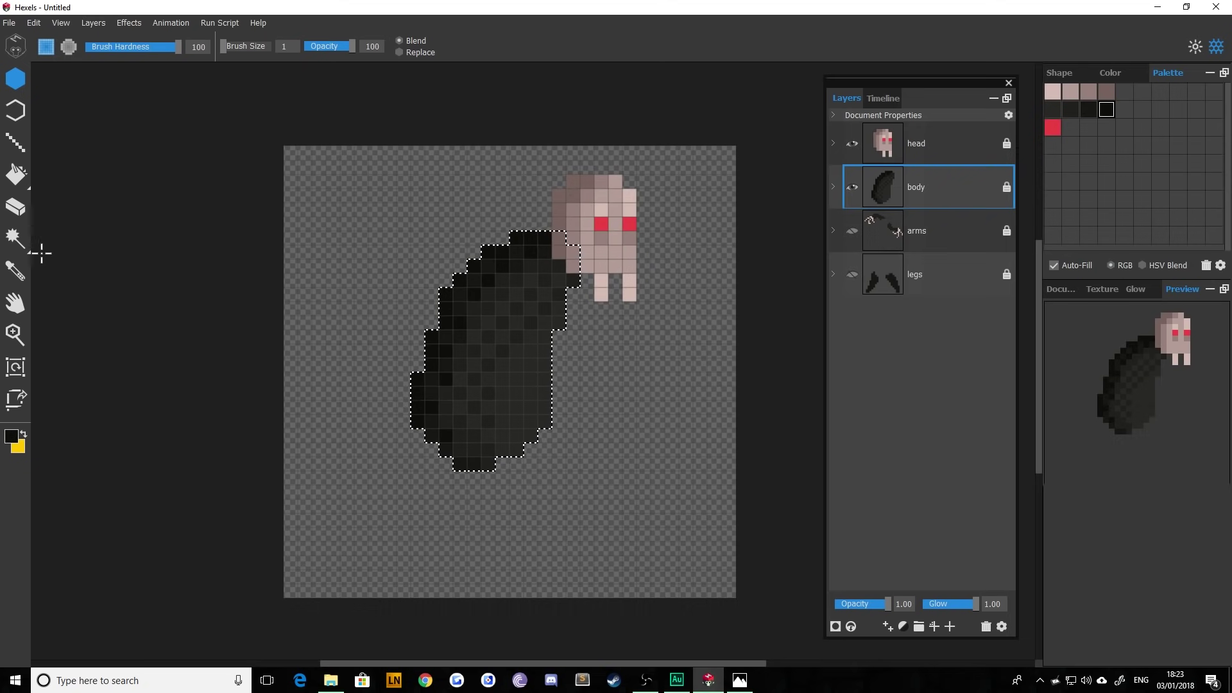
Clear the body selection, then show the arms layer and make it active
{"action": "left_click_drag", "start_coordinate": [21, 242], "coordinate": [21, 244]}
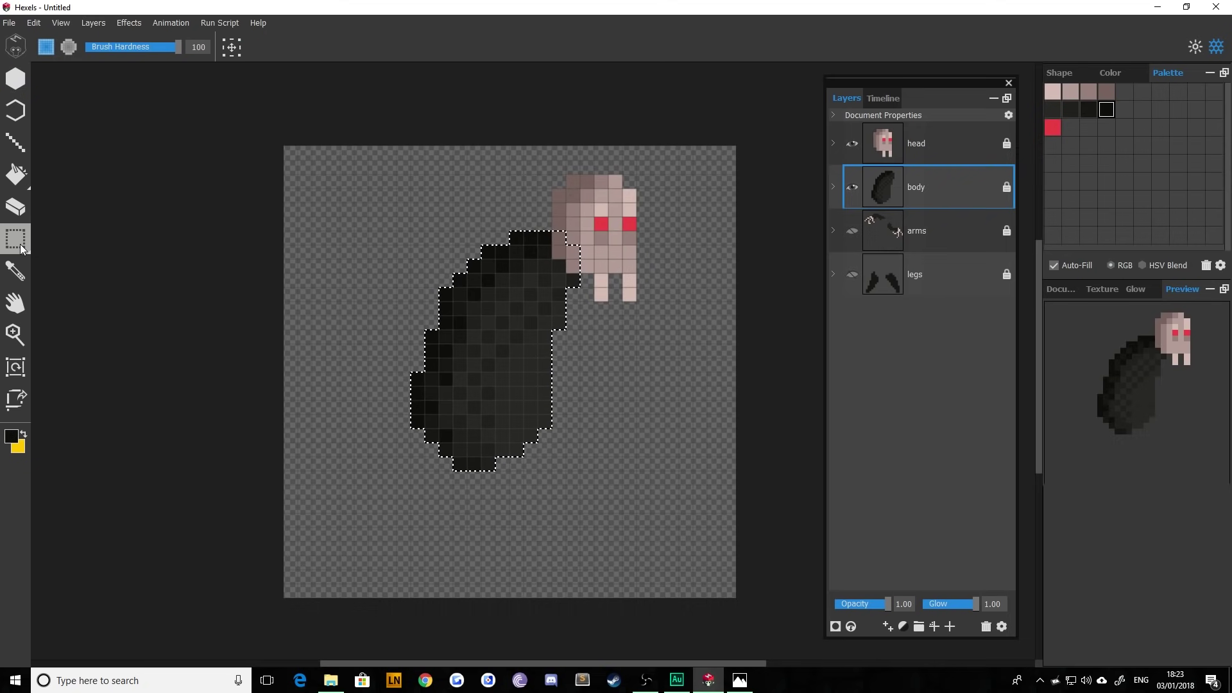
{"action": "left_click", "coordinate": [375, 294]}
{"action": "left_click", "coordinate": [247, 238]}
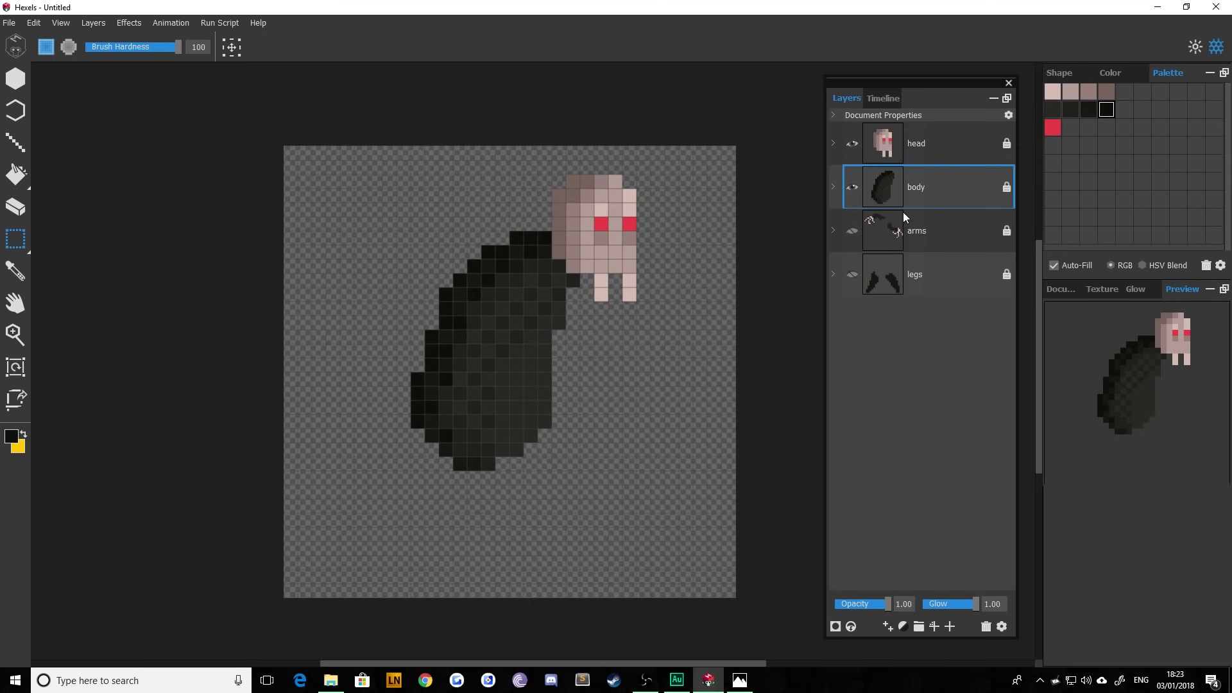
{"action": "left_click", "coordinate": [853, 232]}
{"action": "left_click", "coordinate": [930, 229]}
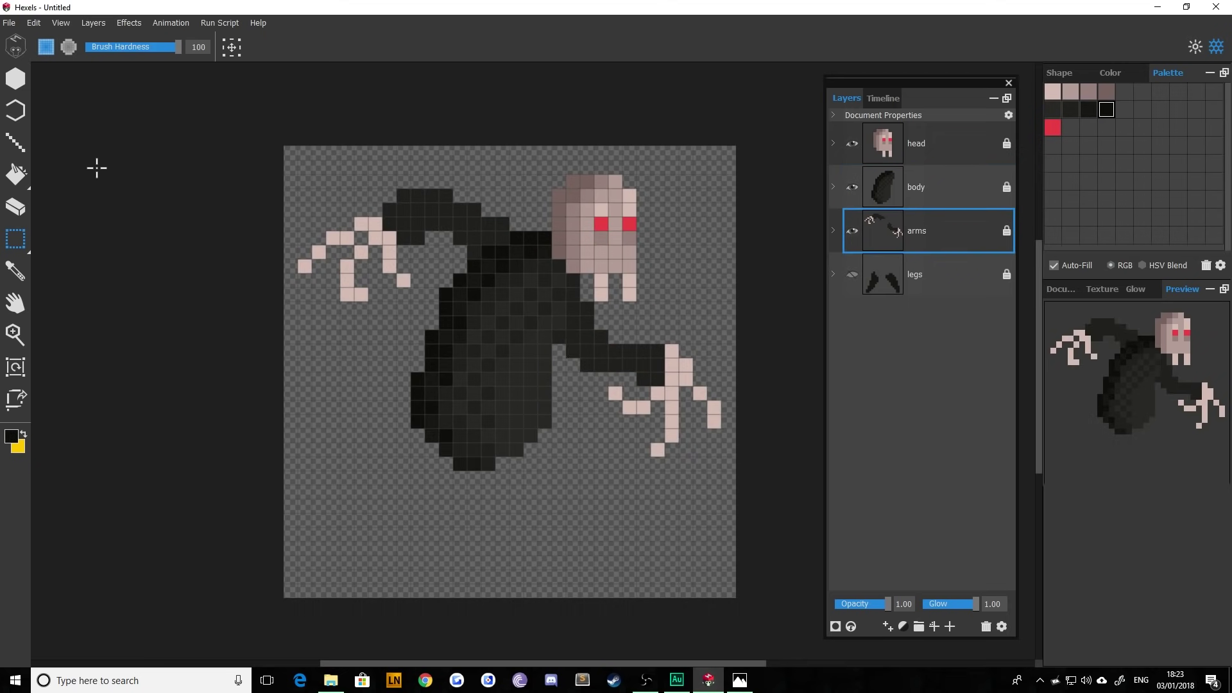
Paint darker shading along the top of the upper arm, trying other dark shades
{"action": "left_click", "coordinate": [23, 91]}
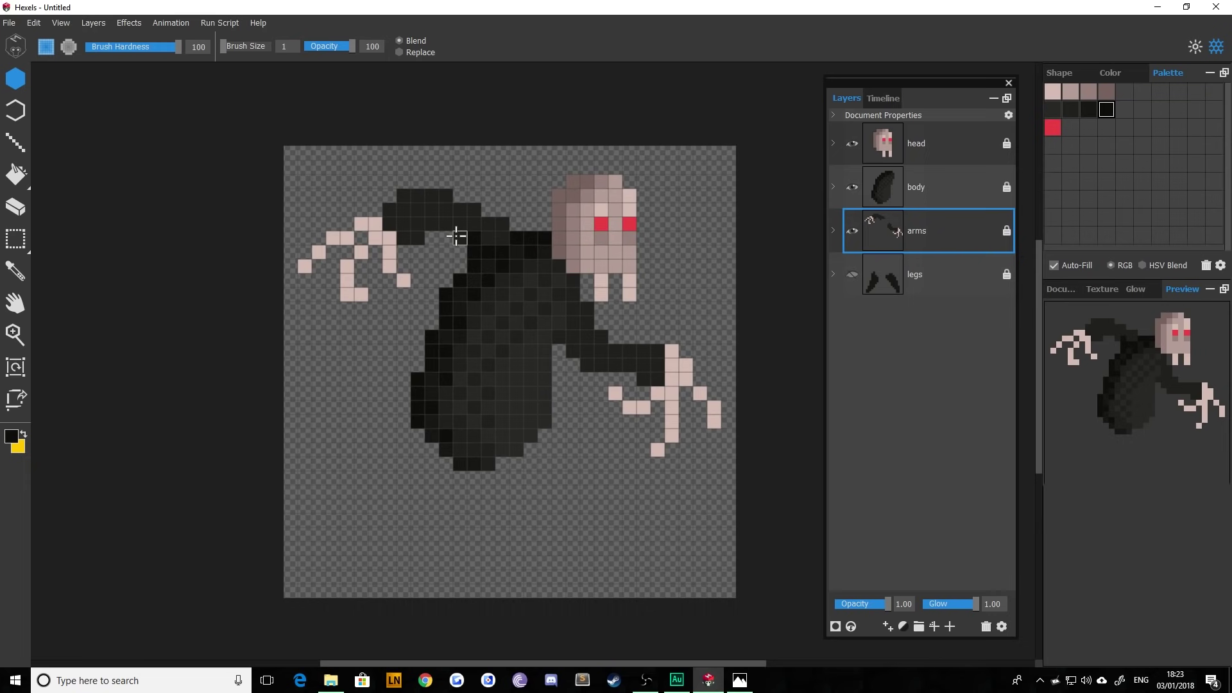
{"action": "mouse_move", "coordinate": [432, 224]}
{"action": "left_mouse_down"}
{"action": "mouse_move", "coordinate": [410, 239]}
{"action": "mouse_move", "coordinate": [413, 220]}
{"action": "mouse_move", "coordinate": [468, 226]}
{"action": "left_mouse_up"}
{"action": "left_click", "coordinate": [1085, 111]}
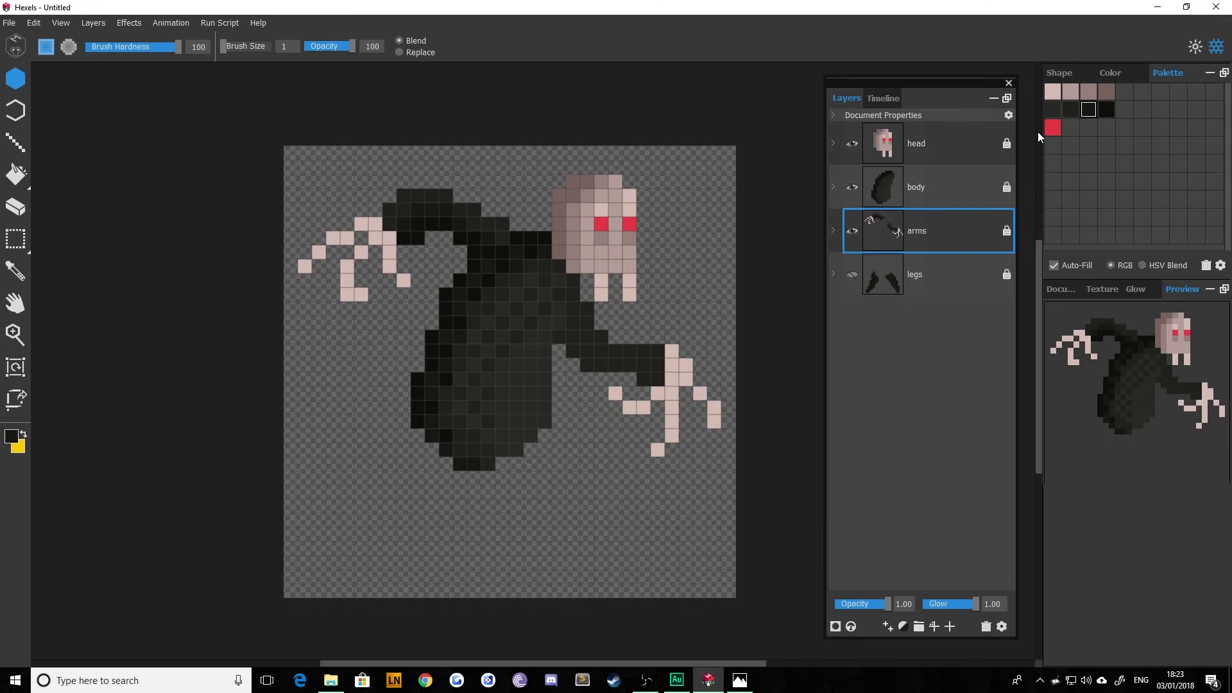
{"action": "left_click", "coordinate": [1052, 111]}
Hide the body layer and shade the lower arm with dark swatches
{"action": "left_click", "coordinate": [1106, 109]}
{"action": "left_click", "coordinate": [852, 187]}
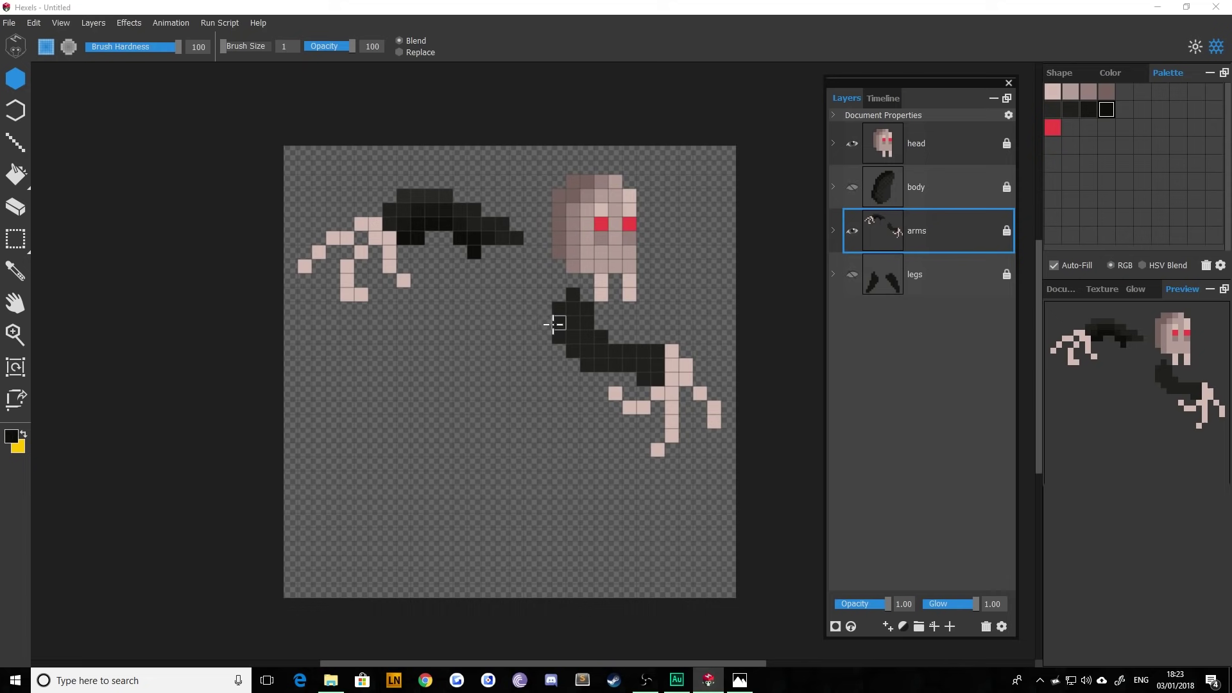
{"action": "mouse_move", "coordinate": [560, 325]}
{"action": "left_mouse_down"}
{"action": "mouse_move", "coordinate": [604, 365]}
{"action": "mouse_move", "coordinate": [649, 366]}
{"action": "mouse_move", "coordinate": [651, 377]}
{"action": "left_mouse_up"}
{"action": "left_click", "coordinate": [1086, 110]}
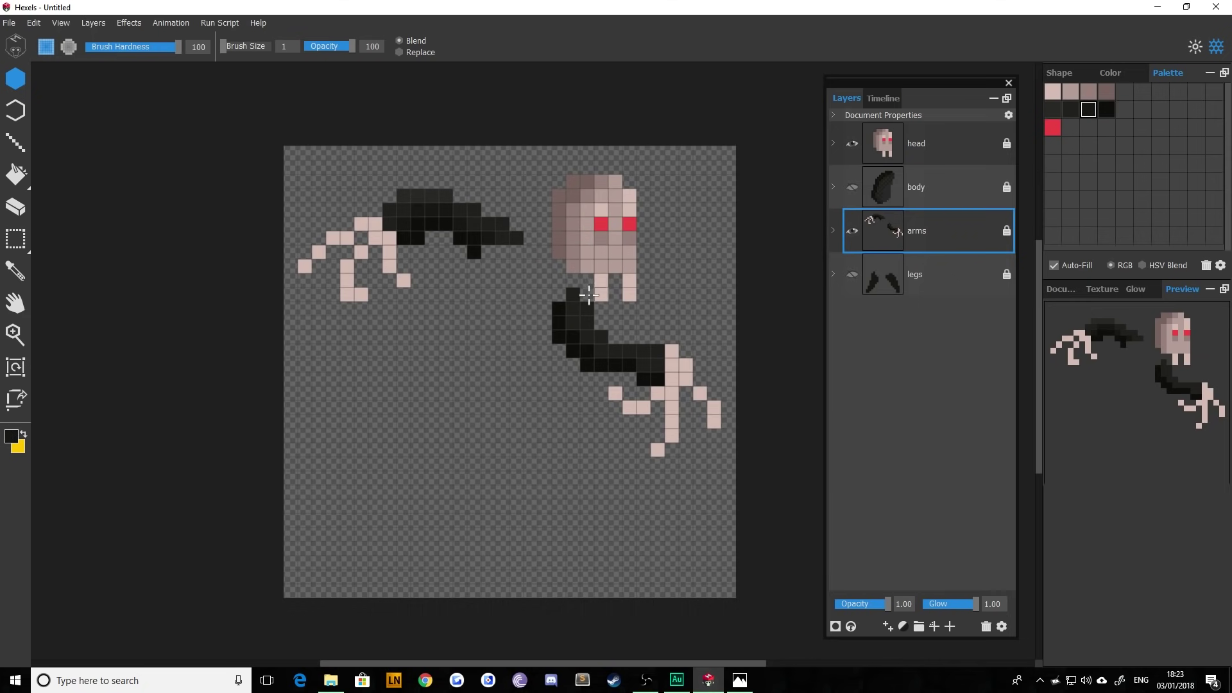
{"action": "left_click", "coordinate": [1071, 110]}
{"action": "left_click", "coordinate": [1053, 109]}
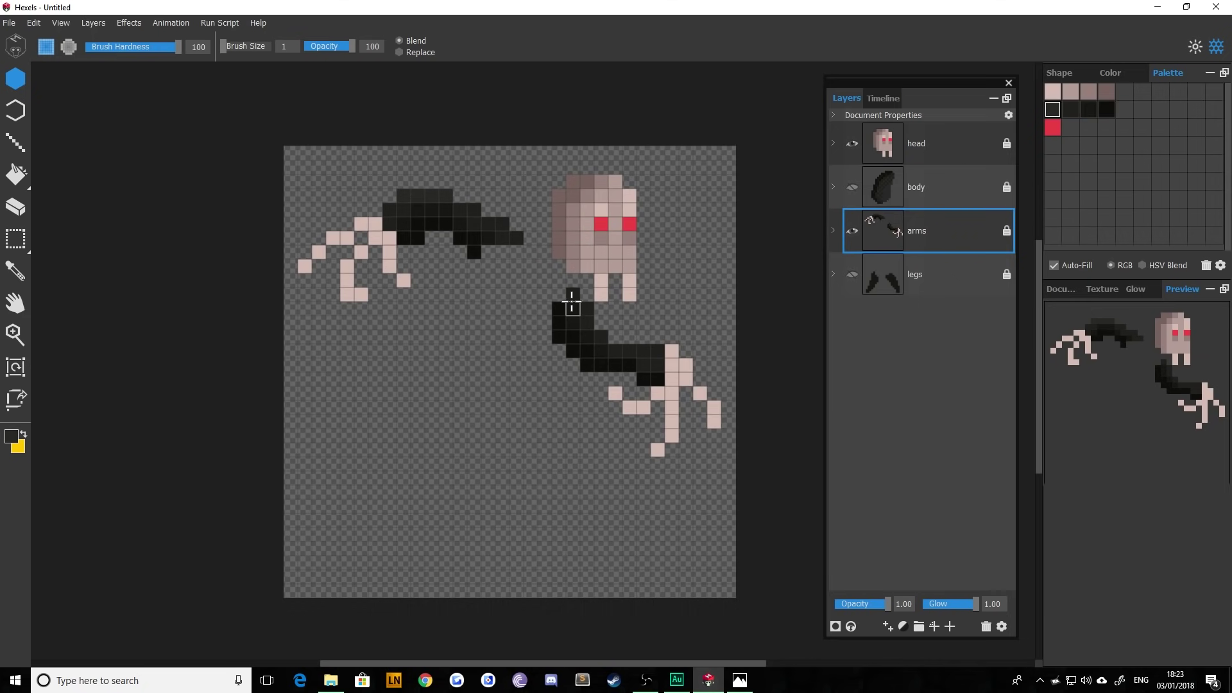
{"action": "left_click_drag", "start_coordinate": [615, 334], "coordinate": [660, 352]}
Paint brown cells at the upper and lower claw joints, redoing one undone stroke
{"action": "left_click", "coordinate": [1107, 91]}
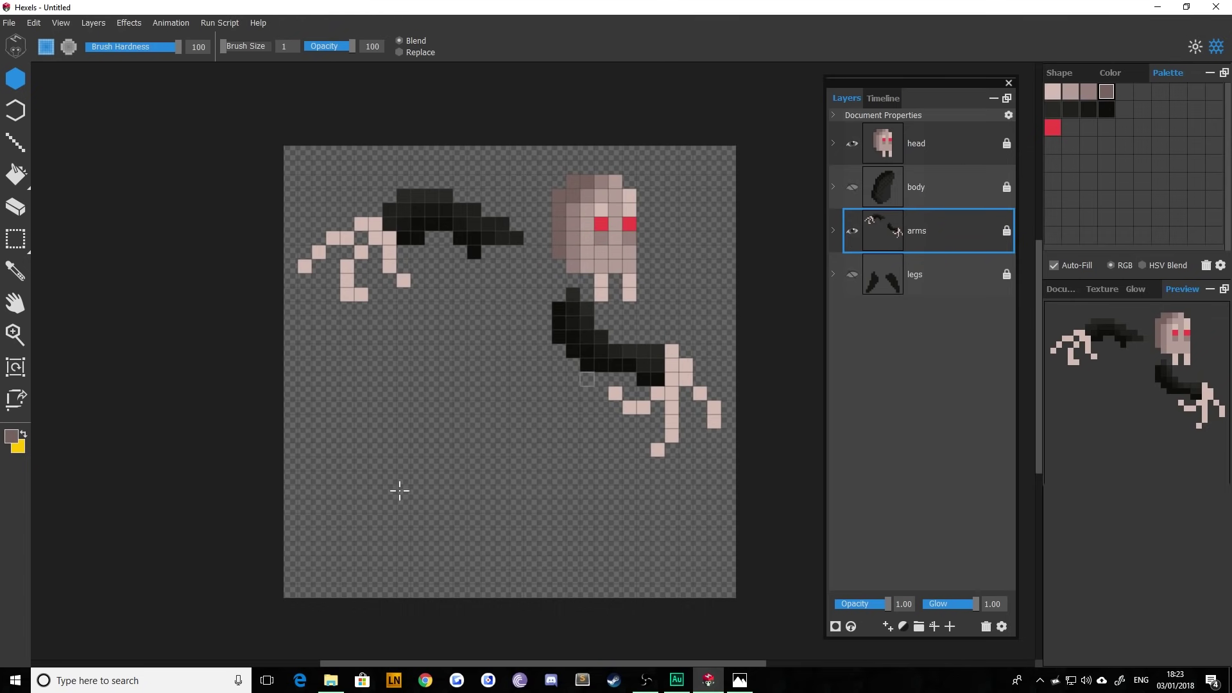
{"action": "mouse_move", "coordinate": [375, 221]}
{"action": "left_mouse_down"}
{"action": "mouse_move", "coordinate": [410, 244]}
{"action": "mouse_move", "coordinate": [391, 267]}
{"action": "mouse_move", "coordinate": [369, 224]}
{"action": "mouse_move", "coordinate": [390, 237]}
{"action": "left_mouse_up"}
{"action": "key", "text": "ctrl+z"}
{"action": "left_click", "coordinate": [375, 225]}
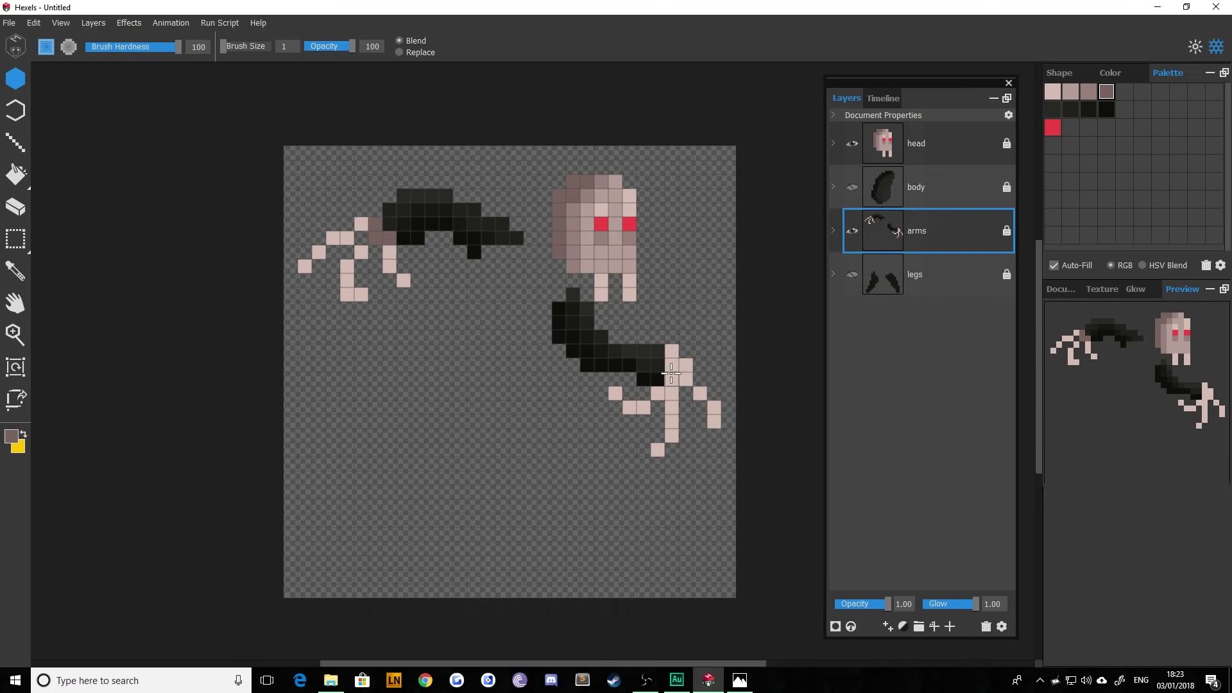
{"action": "left_click", "coordinate": [672, 352]}
{"action": "left_click", "coordinate": [686, 366]}
{"action": "left_click", "coordinate": [672, 377]}
{"action": "left_click", "coordinate": [658, 392]}
Shade more cells of both claws with lighter brown and pinkish-brown tones
{"action": "left_click", "coordinate": [1088, 92]}
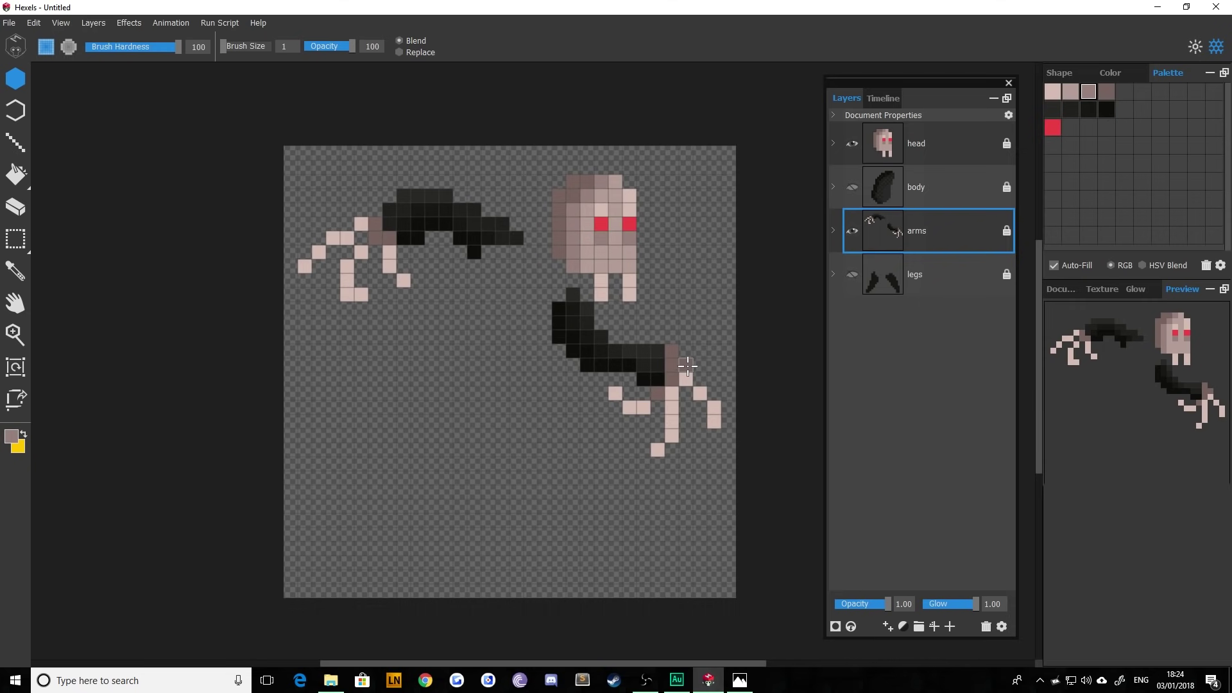
{"action": "left_click", "coordinate": [687, 379]}
{"action": "left_click", "coordinate": [672, 393]}
{"action": "left_click", "coordinate": [672, 407]}
{"action": "left_click", "coordinate": [361, 223]}
{"action": "left_click", "coordinate": [347, 237]}
{"action": "left_click", "coordinate": [362, 251]}
{"action": "left_click", "coordinate": [389, 252]}
{"action": "left_click", "coordinate": [1076, 96]}
{"action": "left_click", "coordinate": [333, 237]}
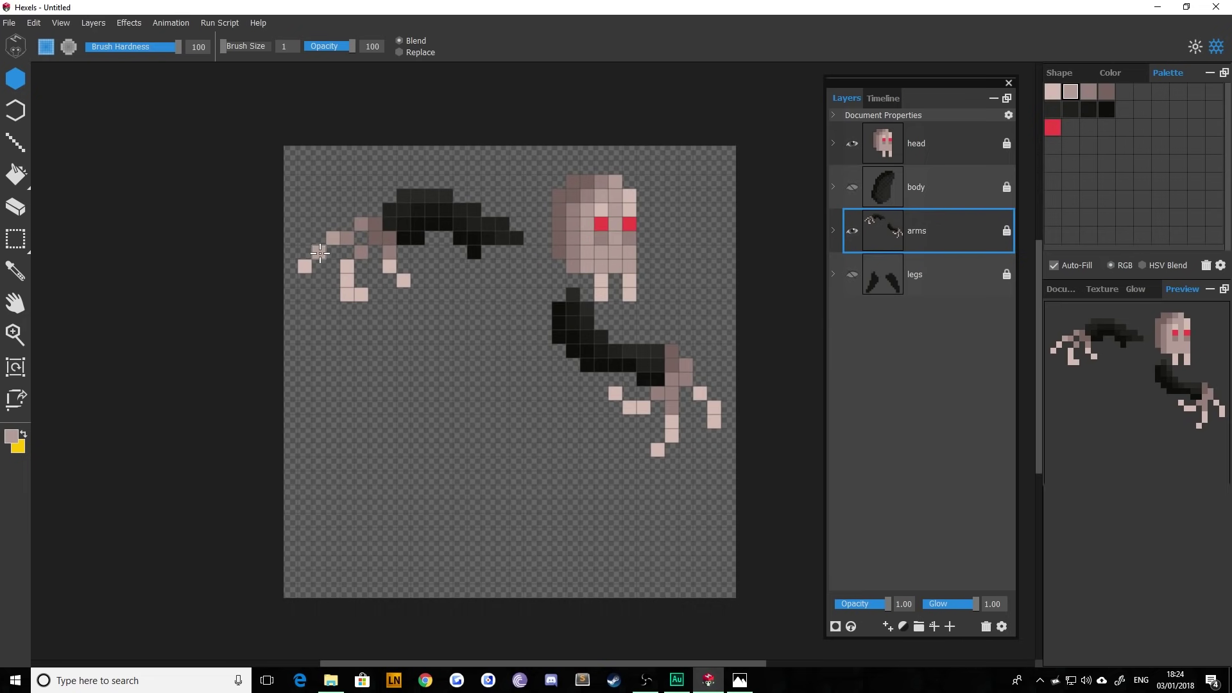
{"action": "left_click", "coordinate": [390, 265]}
{"action": "left_click", "coordinate": [673, 421]}
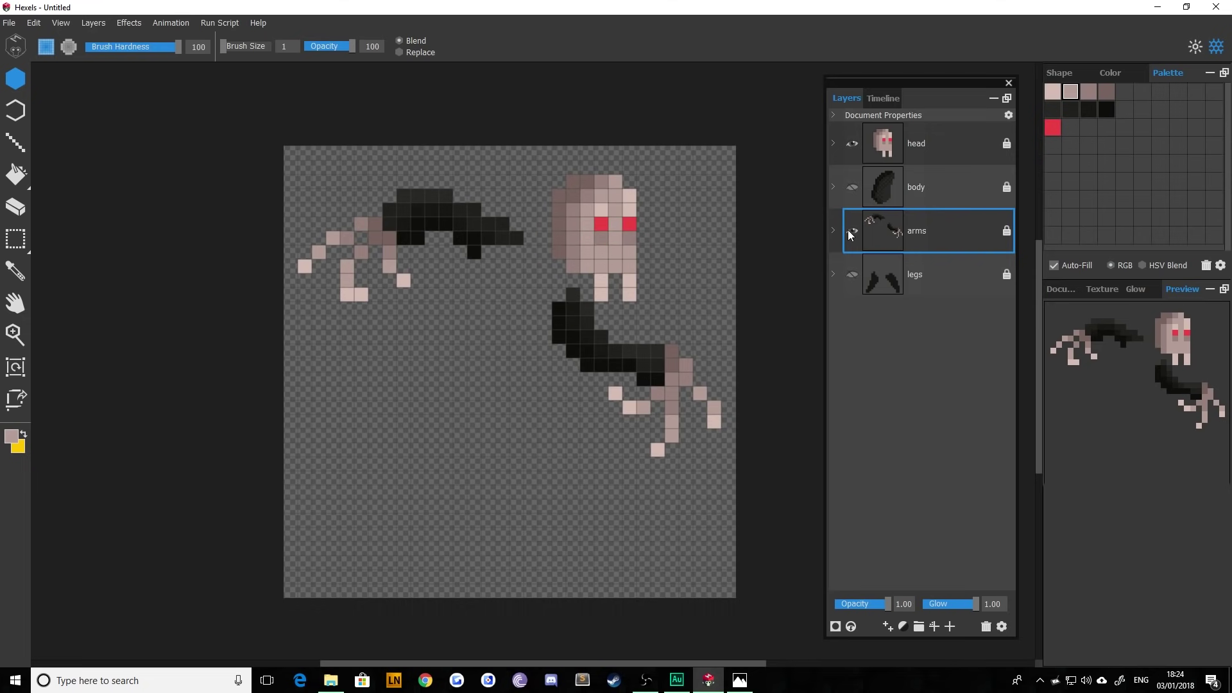
Show the body and legs layers again and make legs active with black selected
{"action": "left_click", "coordinate": [852, 186]}
{"action": "left_click", "coordinate": [851, 145]}
{"action": "left_click", "coordinate": [849, 147]}
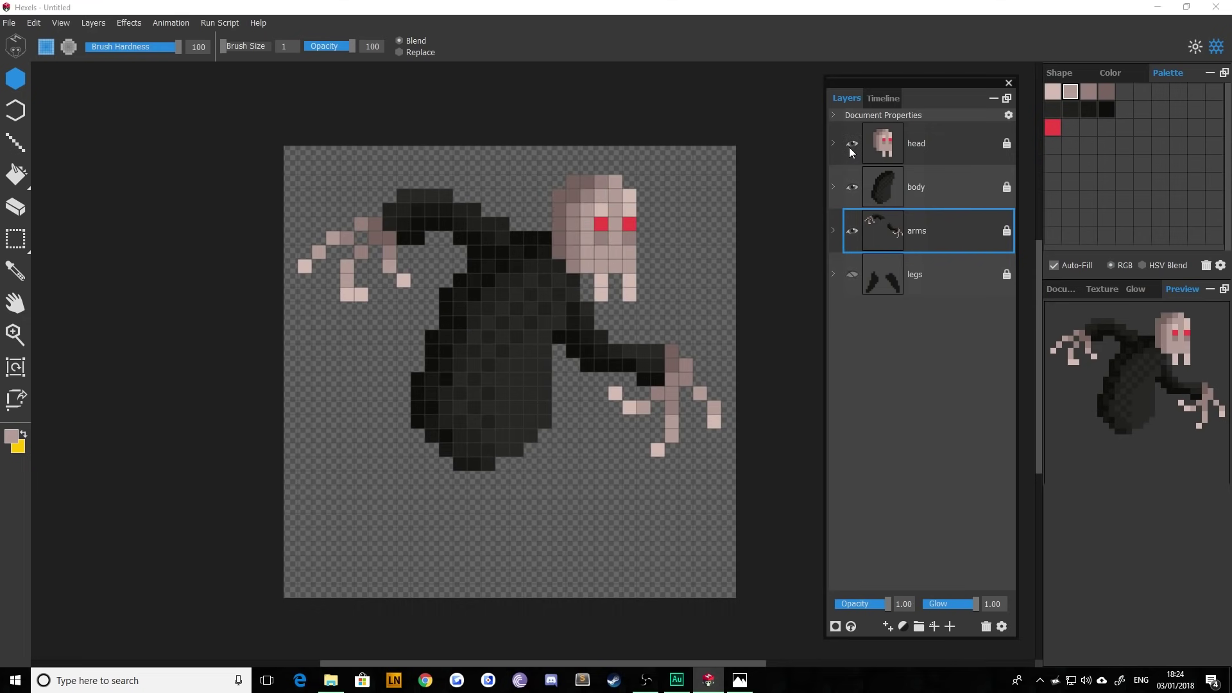
{"action": "left_click", "coordinate": [850, 274]}
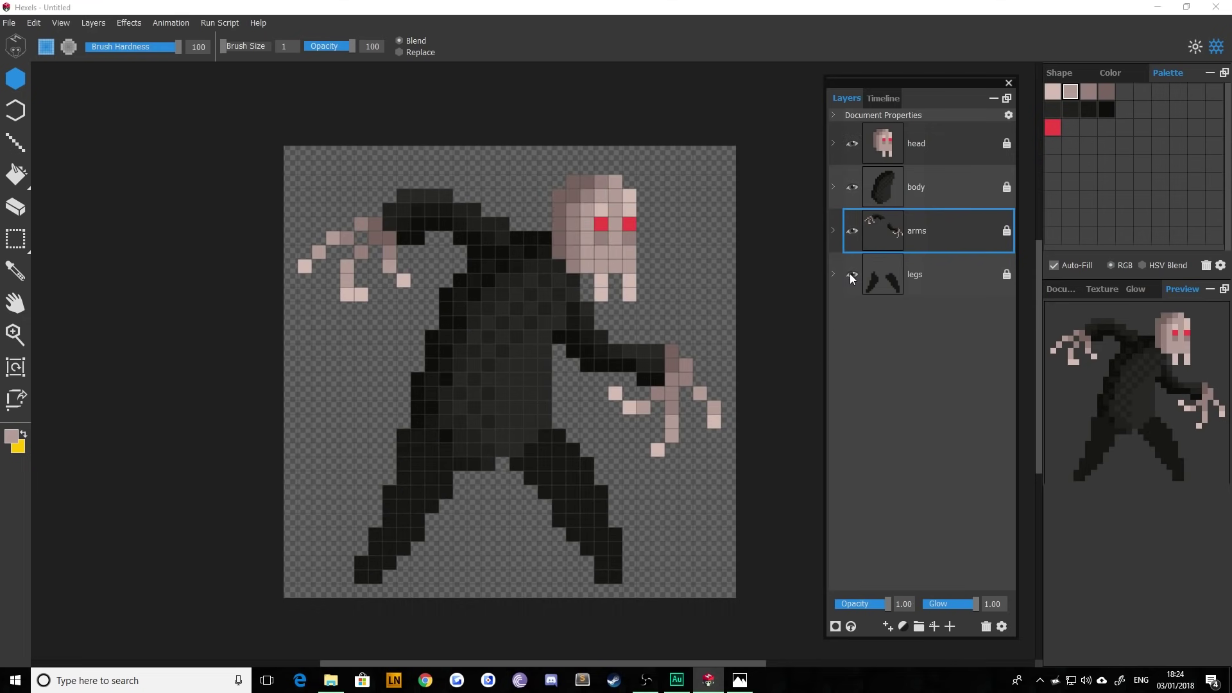
{"action": "left_click", "coordinate": [927, 281]}
{"action": "left_click", "coordinate": [1107, 111]}
{"action": "left_click_drag", "start_coordinate": [845, 221], "coordinate": [854, 194]}
Hide the arms, body and head so only the legs show, selecting them with the Magic Wand
{"action": "left_click", "coordinate": [851, 231]}
{"action": "left_click", "coordinate": [851, 187]}
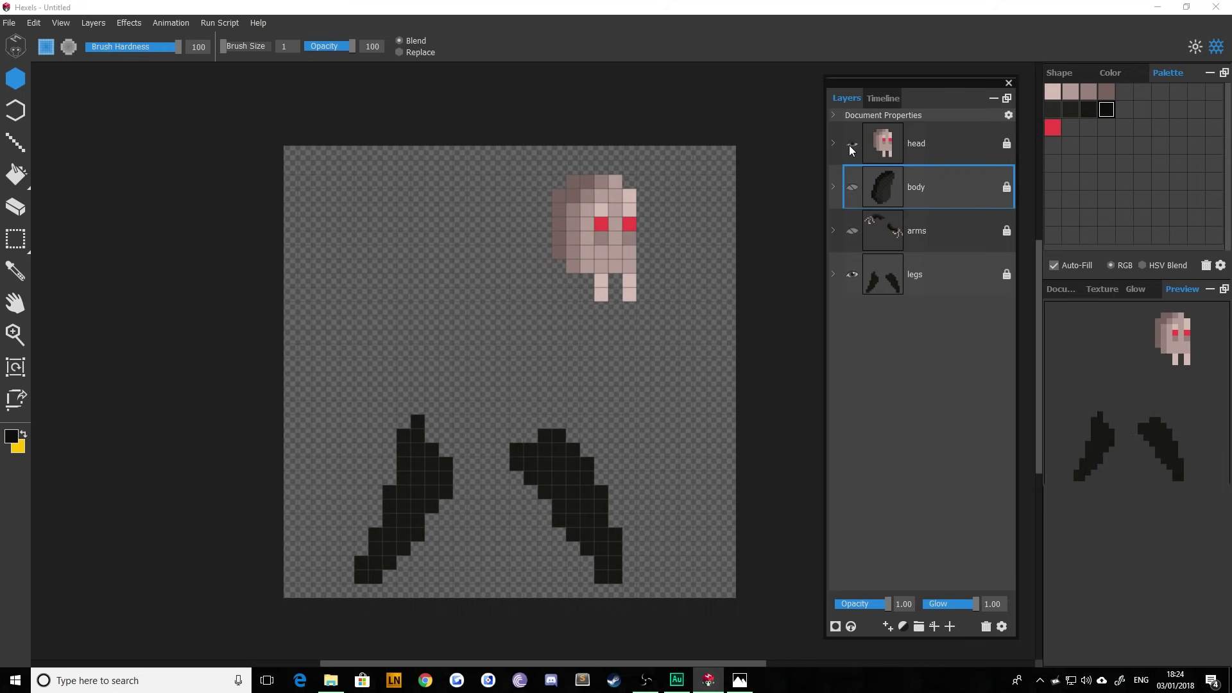
{"action": "left_click", "coordinate": [851, 143]}
{"action": "left_click", "coordinate": [883, 283]}
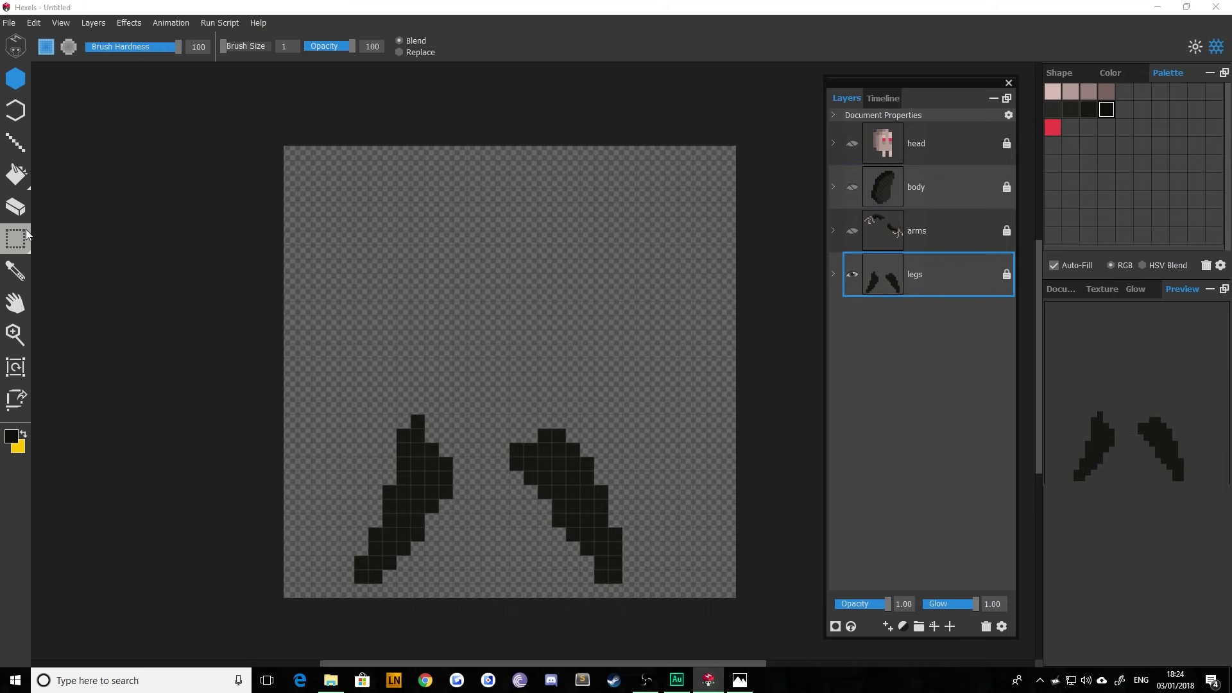
{"action": "left_click", "coordinate": [50, 240]}
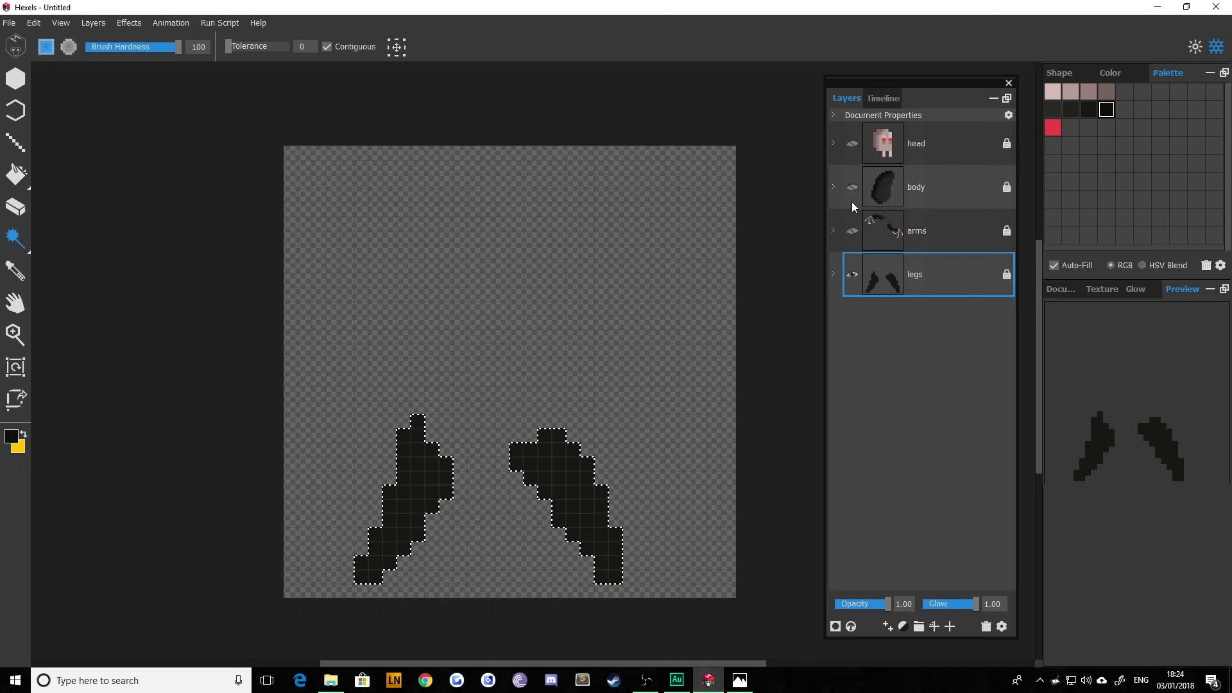
{"action": "key", "text": "b"}
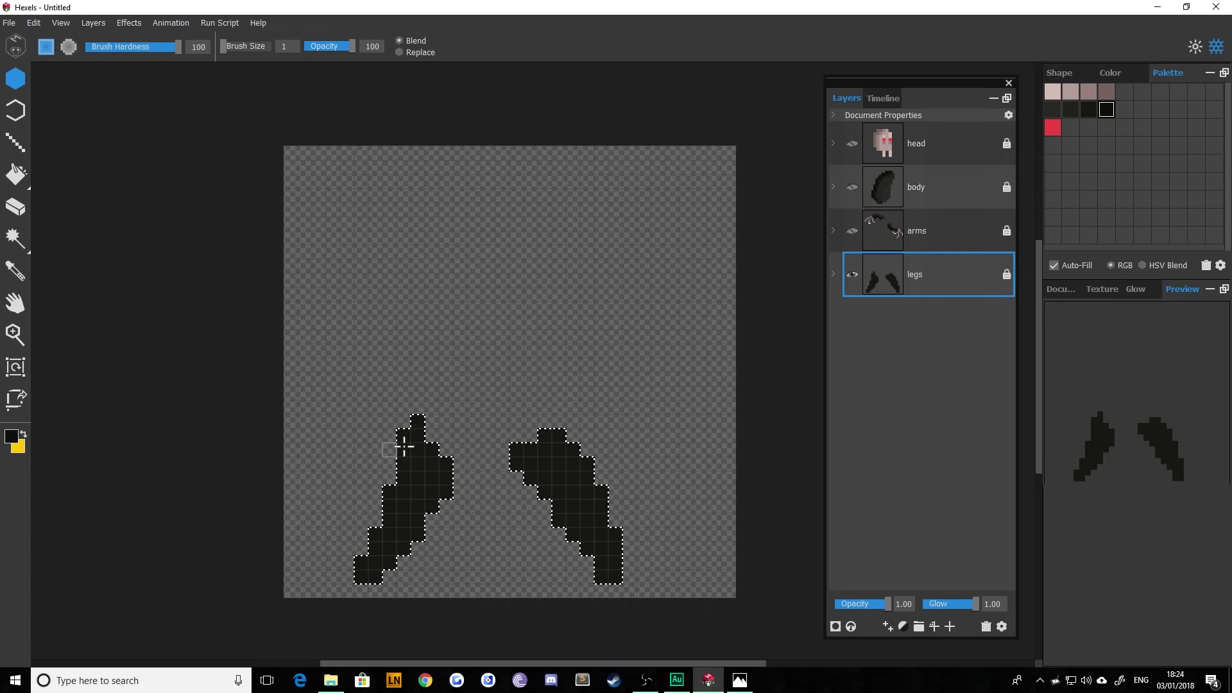
Paint mottled dark shading on the legs, briefly showing the body layer to compare
{"action": "left_click", "coordinate": [854, 189]}
{"action": "left_click", "coordinate": [854, 188]}
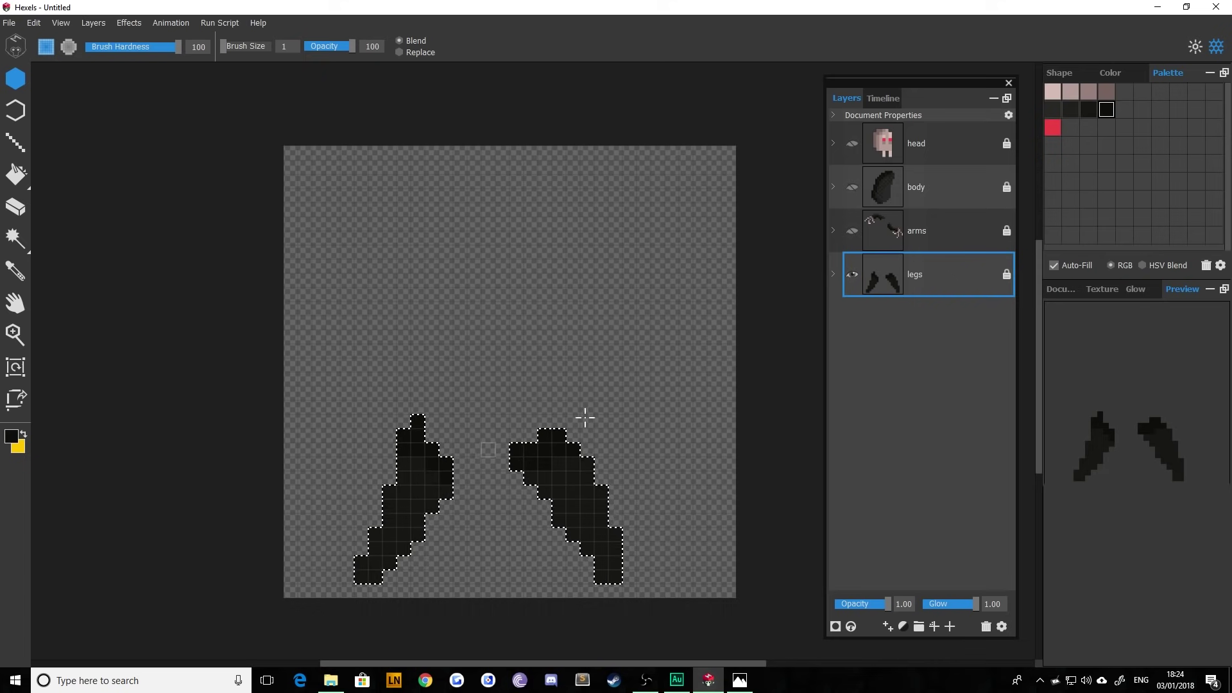
{"action": "left_click", "coordinate": [1089, 110]}
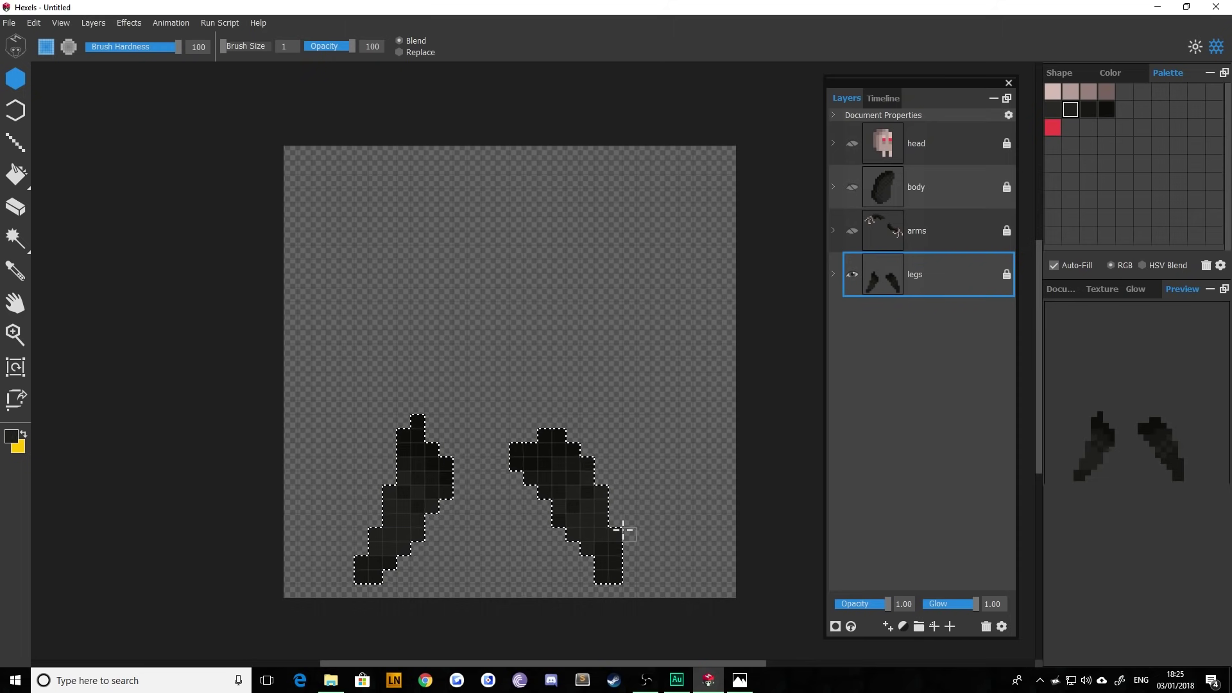
{"action": "left_click_drag", "start_coordinate": [621, 530], "coordinate": [597, 544]}
{"action": "left_click", "coordinate": [1107, 108]}
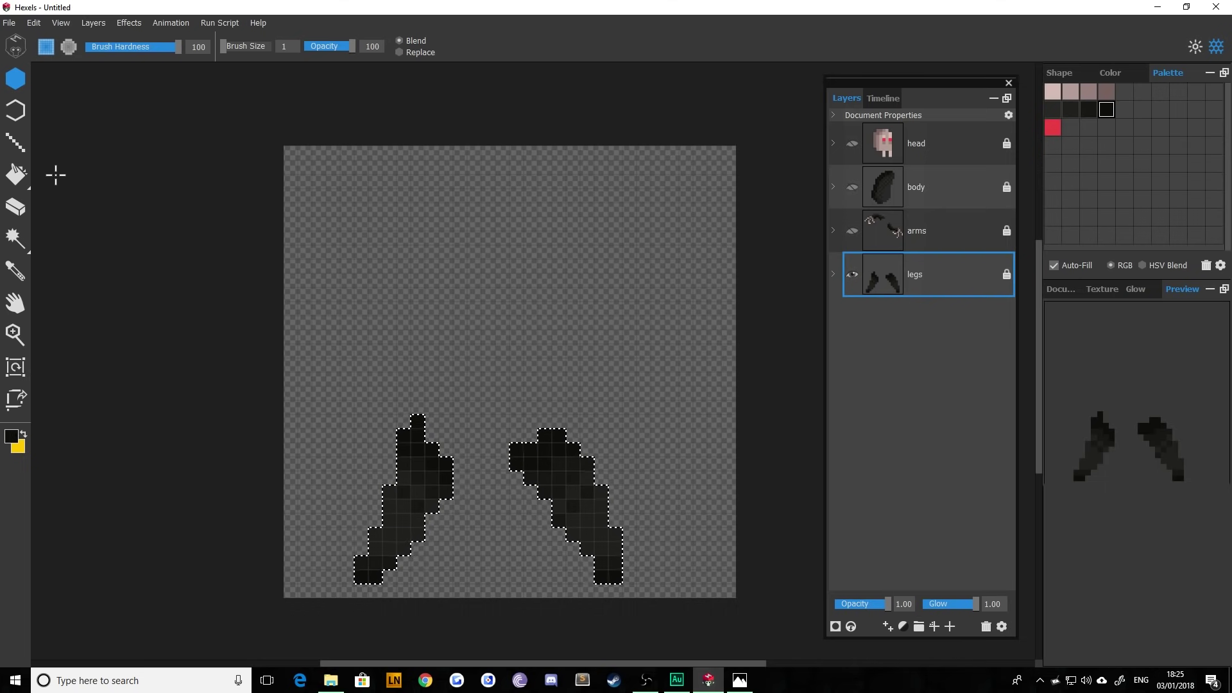
{"action": "left_click", "coordinate": [1053, 91]}
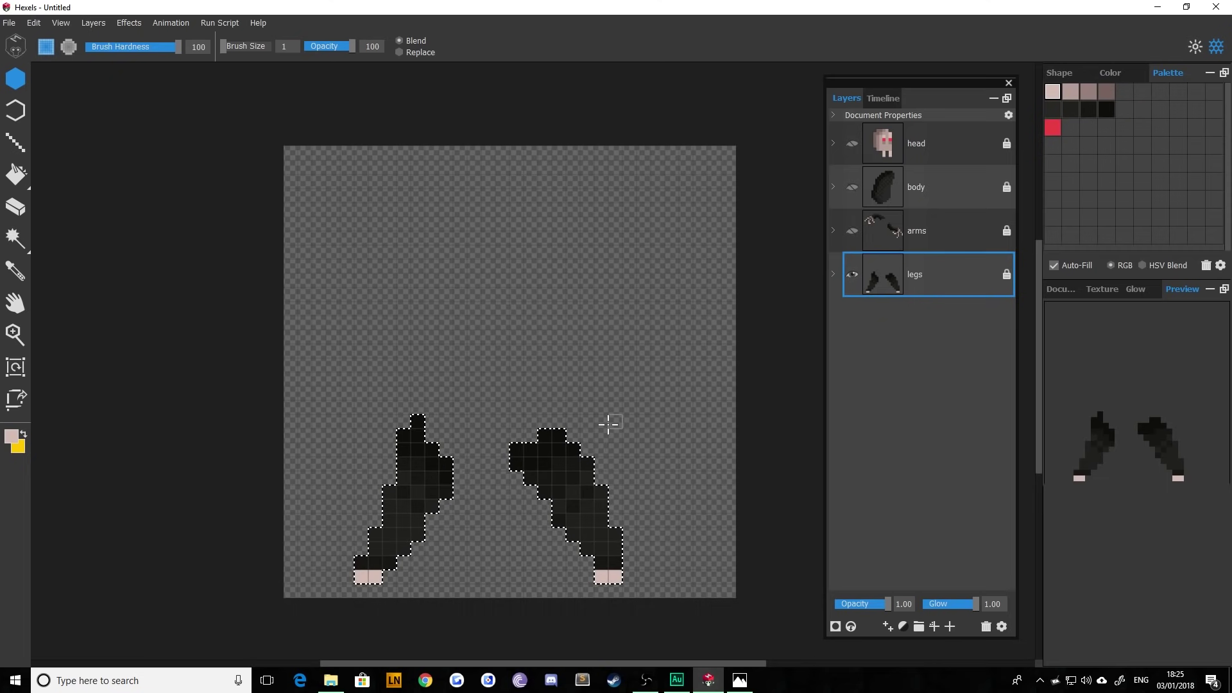
Show the arms, body and head layers again and clear the leg selection
{"action": "left_click", "coordinate": [853, 230]}
{"action": "left_click", "coordinate": [852, 187]}
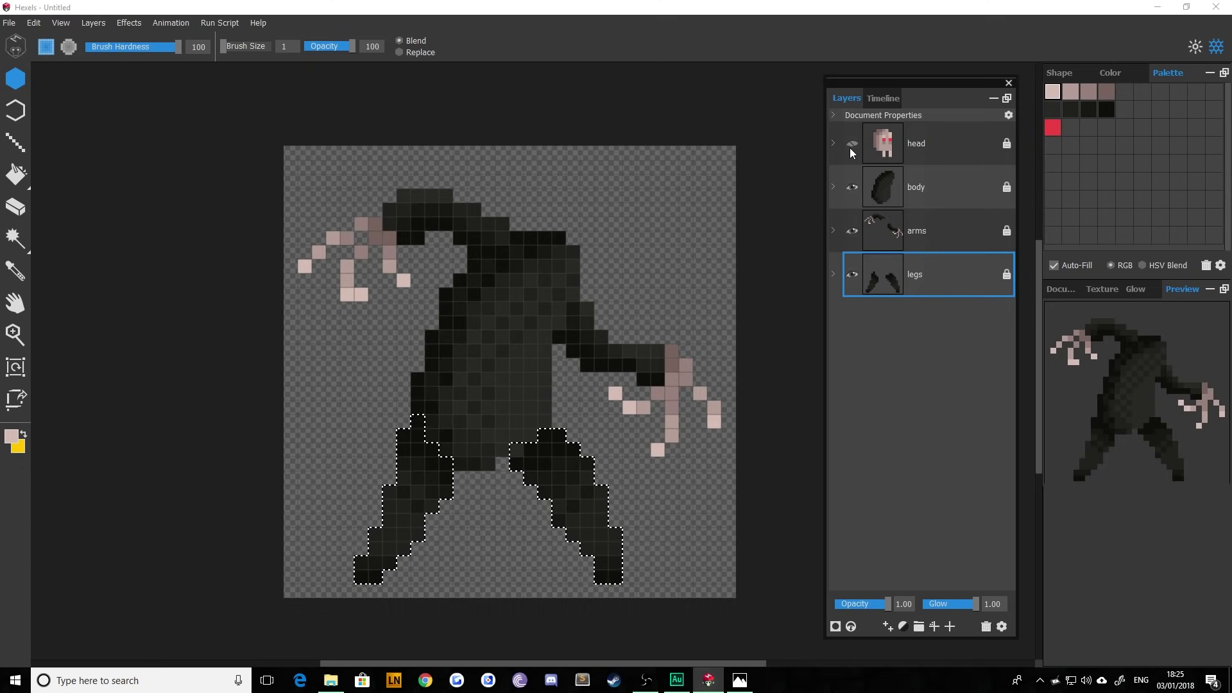
{"action": "left_click", "coordinate": [851, 145]}
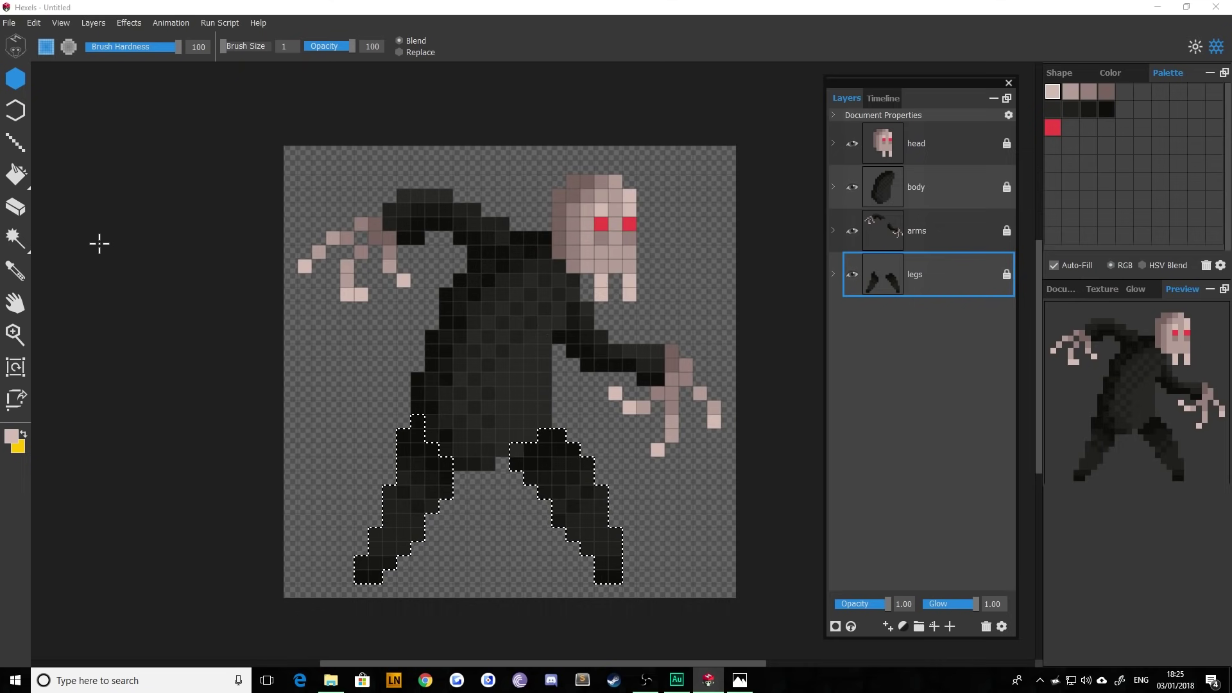
{"action": "left_click", "coordinate": [16, 243]}
{"action": "left_click", "coordinate": [374, 443]}
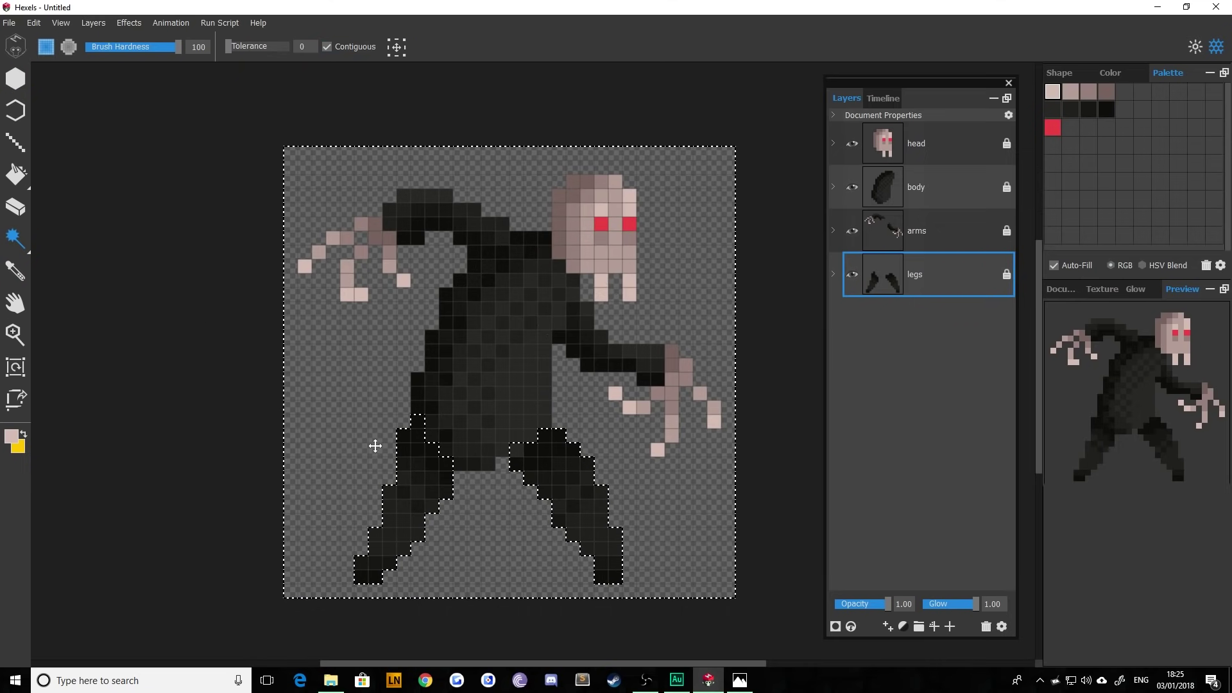
{"action": "left_click", "coordinate": [19, 234]}
{"action": "left_click", "coordinate": [15, 238]}
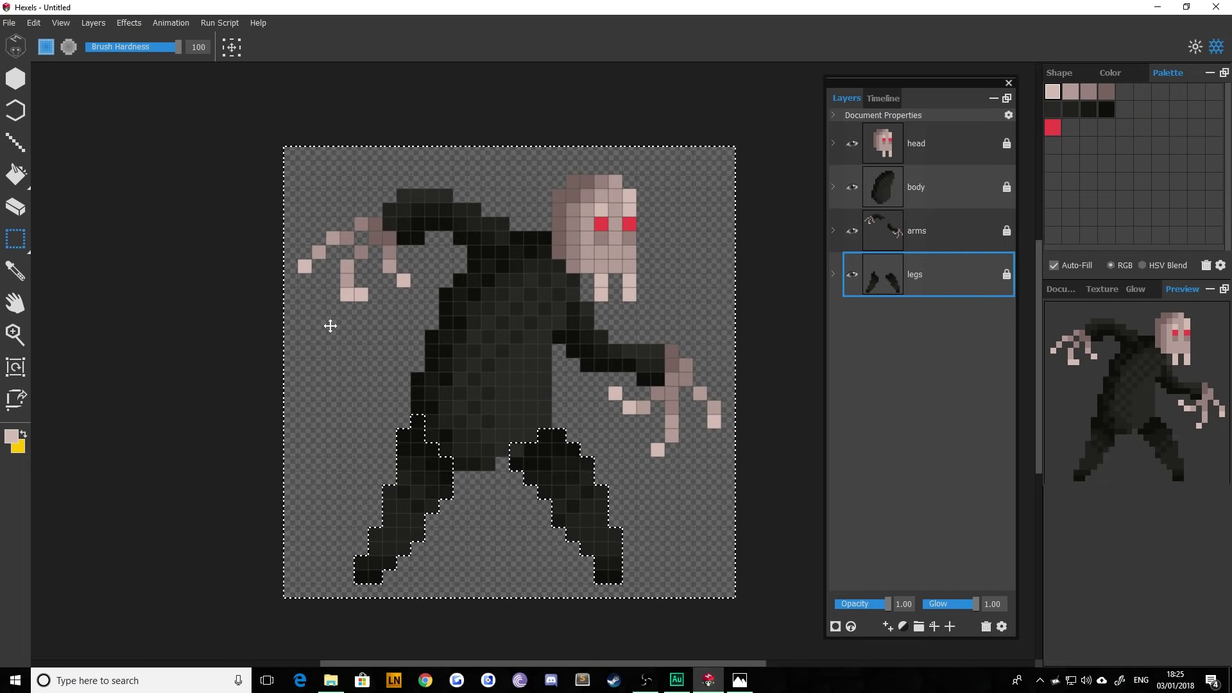
{"action": "left_click", "coordinate": [321, 323]}
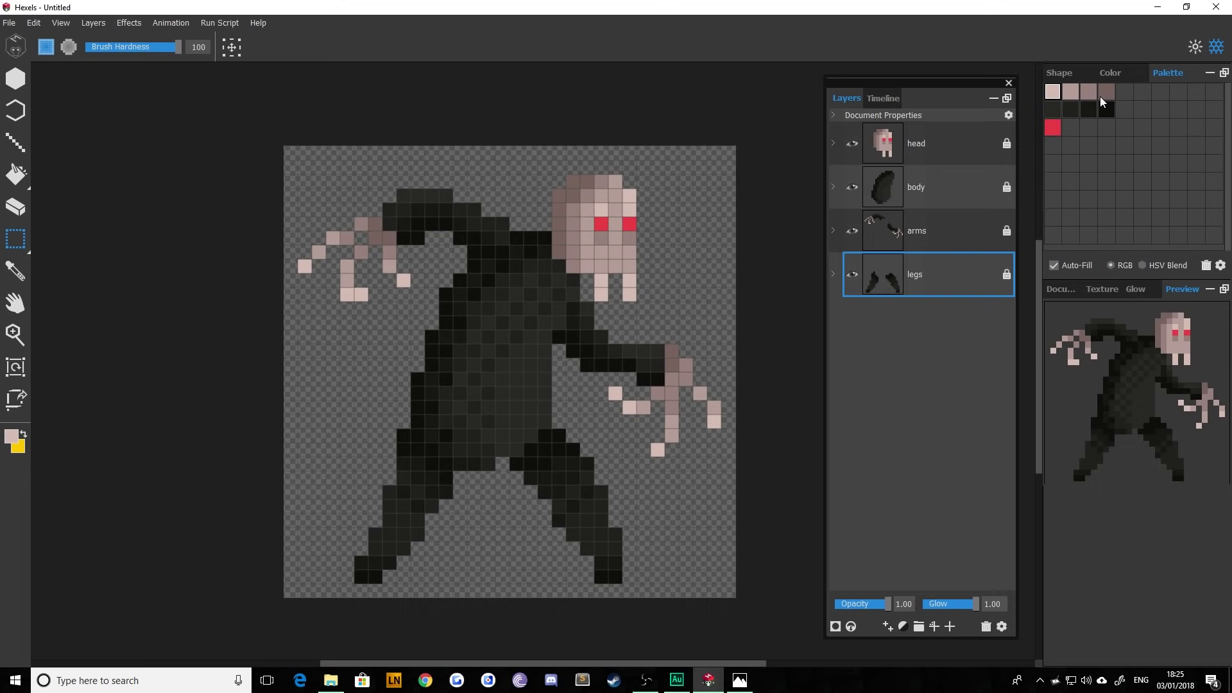
Paint grey-pink tips on both feet, widening the right foot tip by one pixel
{"action": "left_click", "coordinate": [1068, 92]}
{"action": "left_click", "coordinate": [15, 78]}
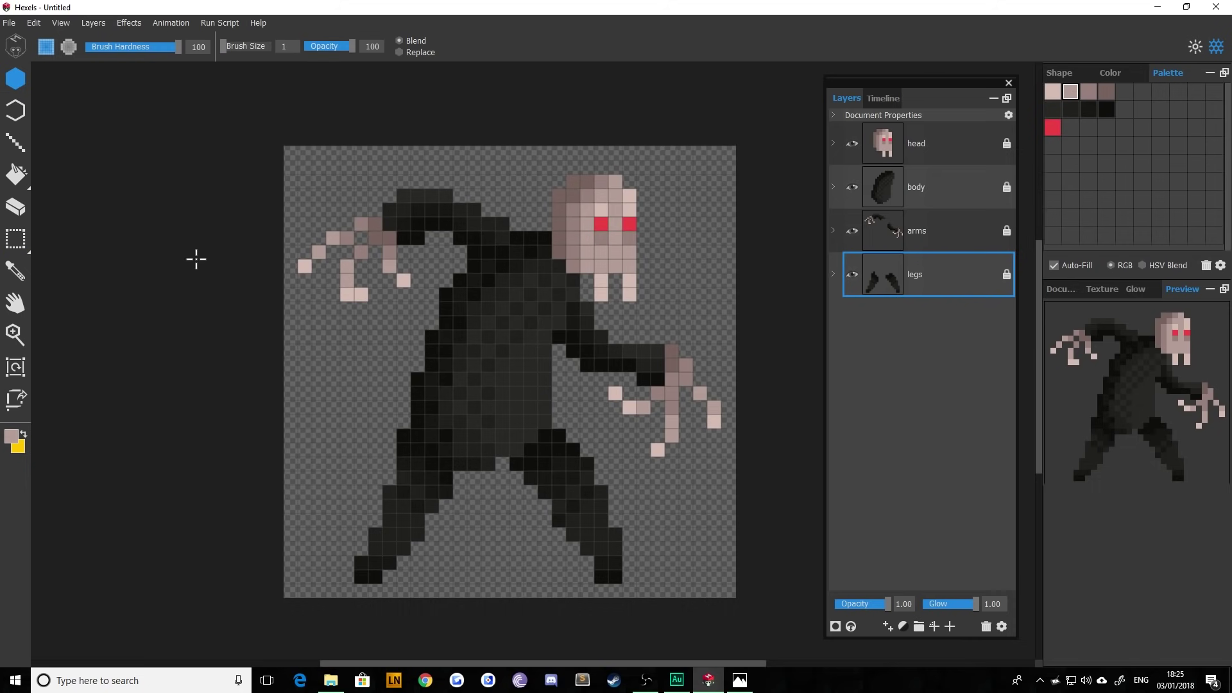
{"action": "left_click", "coordinate": [615, 577]}
{"action": "left_click", "coordinate": [375, 576]}
{"action": "left_click", "coordinate": [1089, 91]}
{"action": "left_click", "coordinate": [375, 576]}
{"action": "left_click", "coordinate": [361, 577]}
{"action": "left_click", "coordinate": [615, 577]}
{"action": "left_click", "coordinate": [600, 576]}
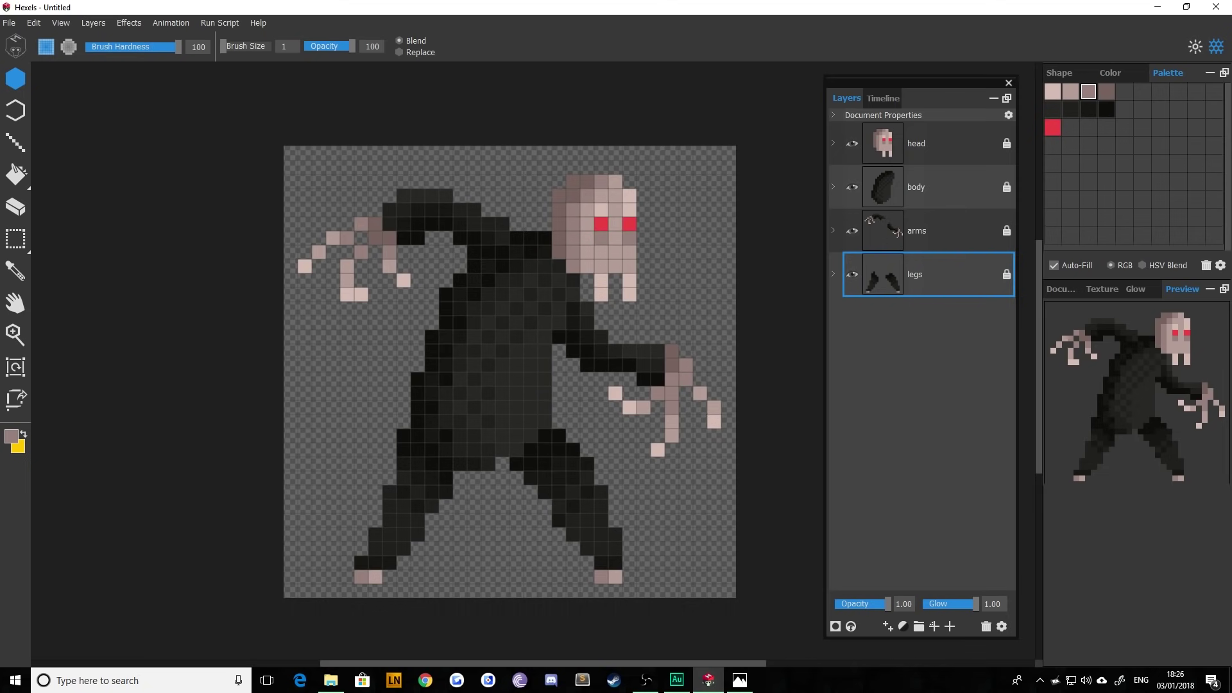
{"action": "left_click_drag", "start_coordinate": [0, 160], "coordinate": [0, 121]}
Add a new layer above body and name it 'belt'
{"action": "left_click", "coordinate": [1106, 93]}
{"action": "left_click", "coordinate": [924, 187]}
{"action": "left_click", "coordinate": [950, 626]}
{"action": "double_click", "coordinate": [923, 185]}
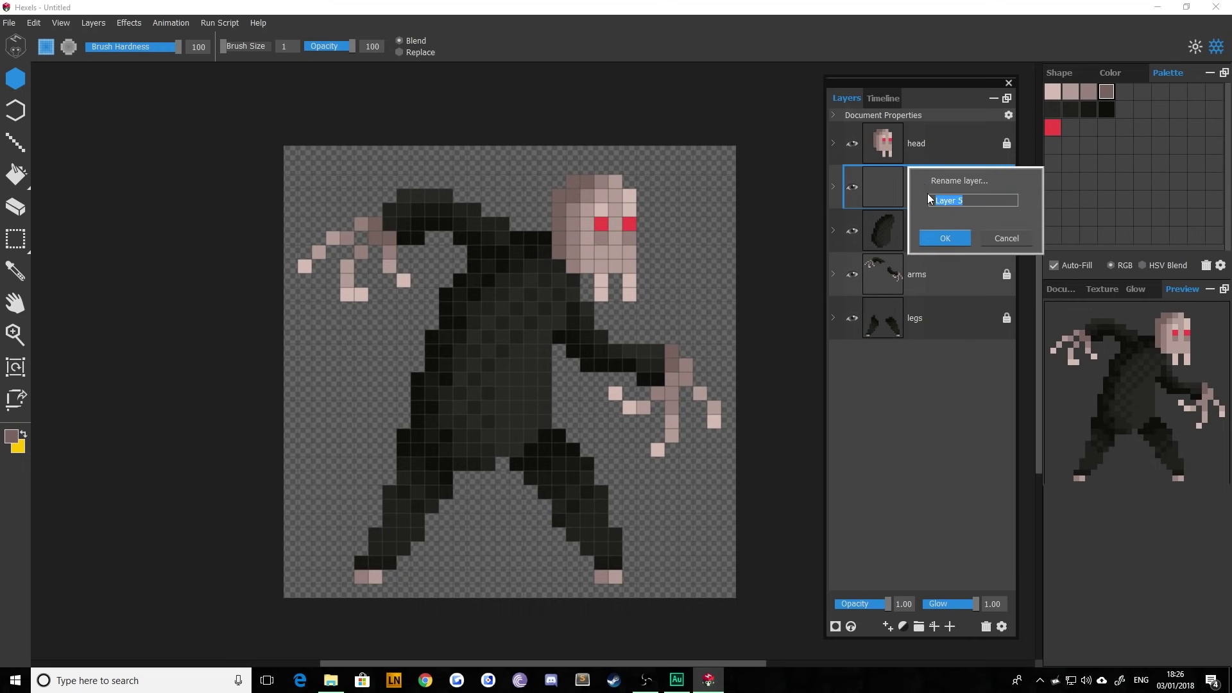
{"action": "type", "text": "belt"}
{"action": "key", "text": "Return"}
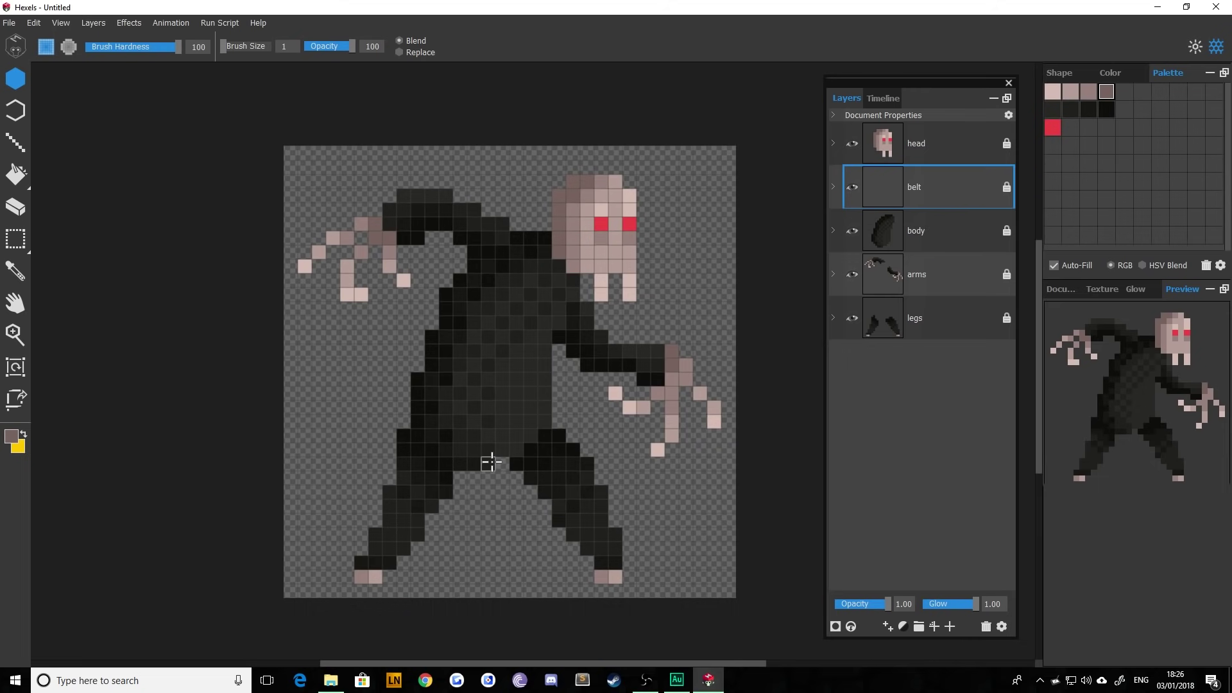
Paint a mauve block at the crotch and shift it one cell left
{"action": "mouse_move", "coordinate": [533, 406]}
{"action": "left_mouse_down"}
{"action": "mouse_move", "coordinate": [502, 403]}
{"action": "mouse_move", "coordinate": [526, 439]}
{"action": "left_mouse_up"}
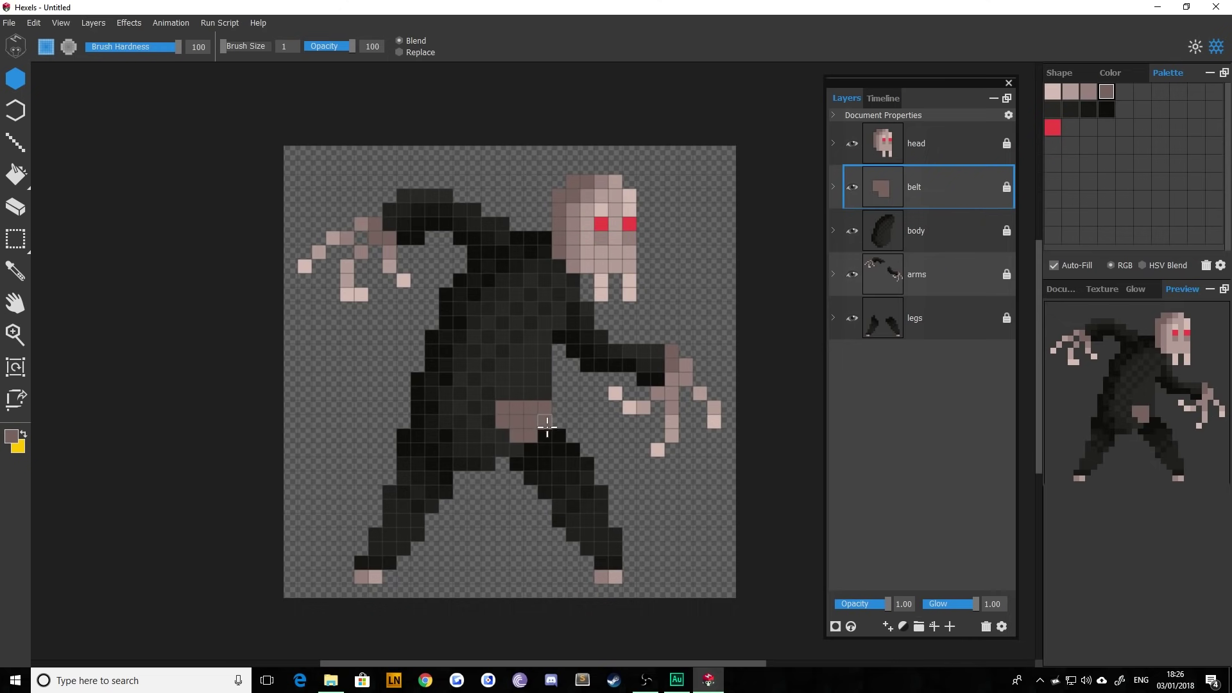
{"action": "mouse_move", "coordinate": [503, 426]}
{"action": "left_mouse_down"}
{"action": "mouse_move", "coordinate": [536, 450]}
{"action": "mouse_move", "coordinate": [514, 468]}
{"action": "mouse_move", "coordinate": [545, 449]}
{"action": "left_mouse_up"}
{"action": "left_click", "coordinate": [16, 238]}
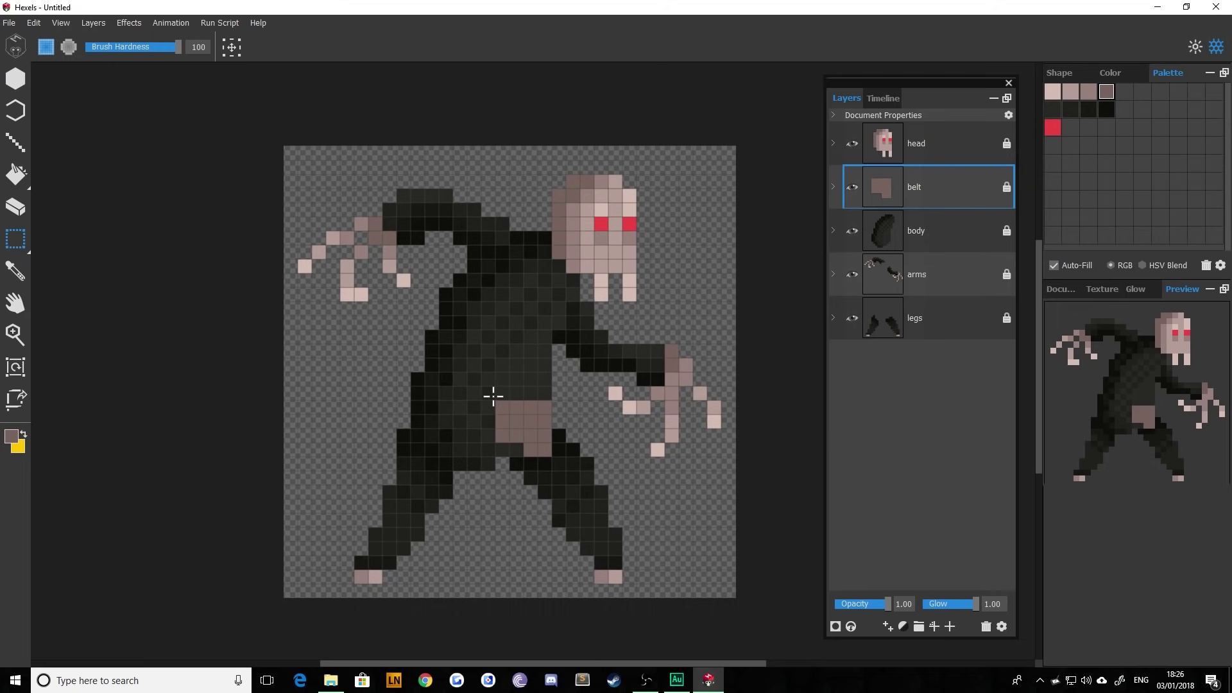
{"action": "mouse_move", "coordinate": [495, 399]}
{"action": "left_mouse_down"}
{"action": "mouse_move", "coordinate": [553, 459]}
{"action": "mouse_move", "coordinate": [523, 440]}
{"action": "left_mouse_up"}
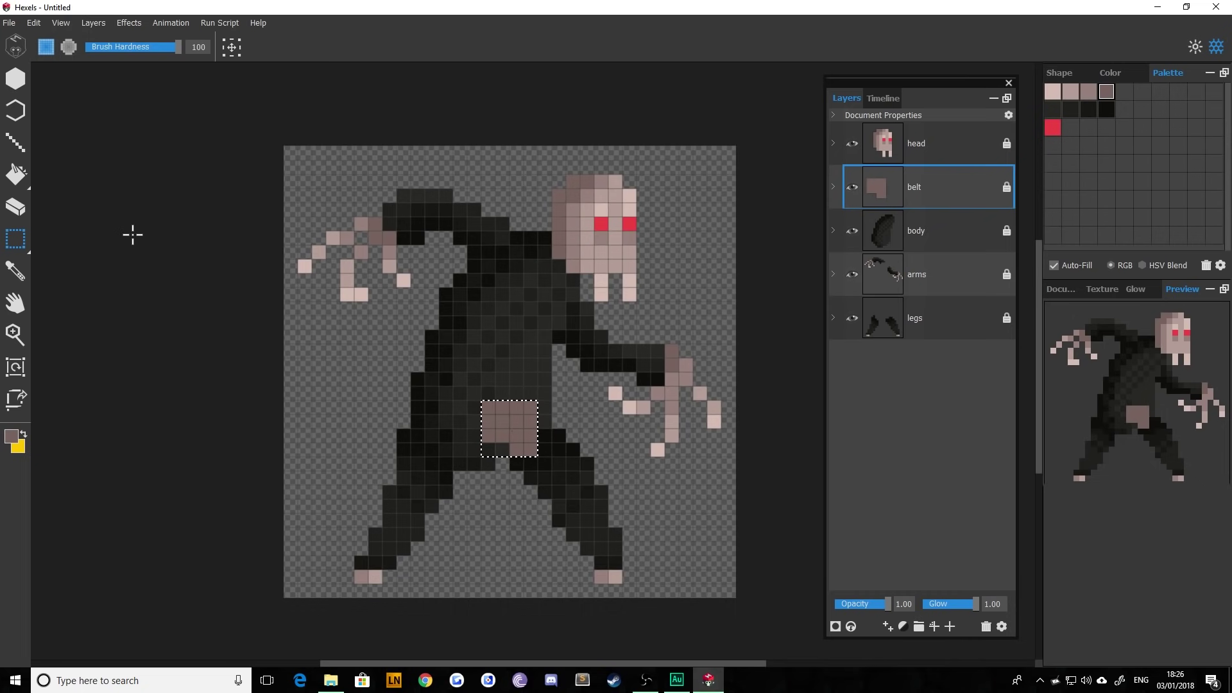
{"action": "left_click", "coordinate": [375, 349]}
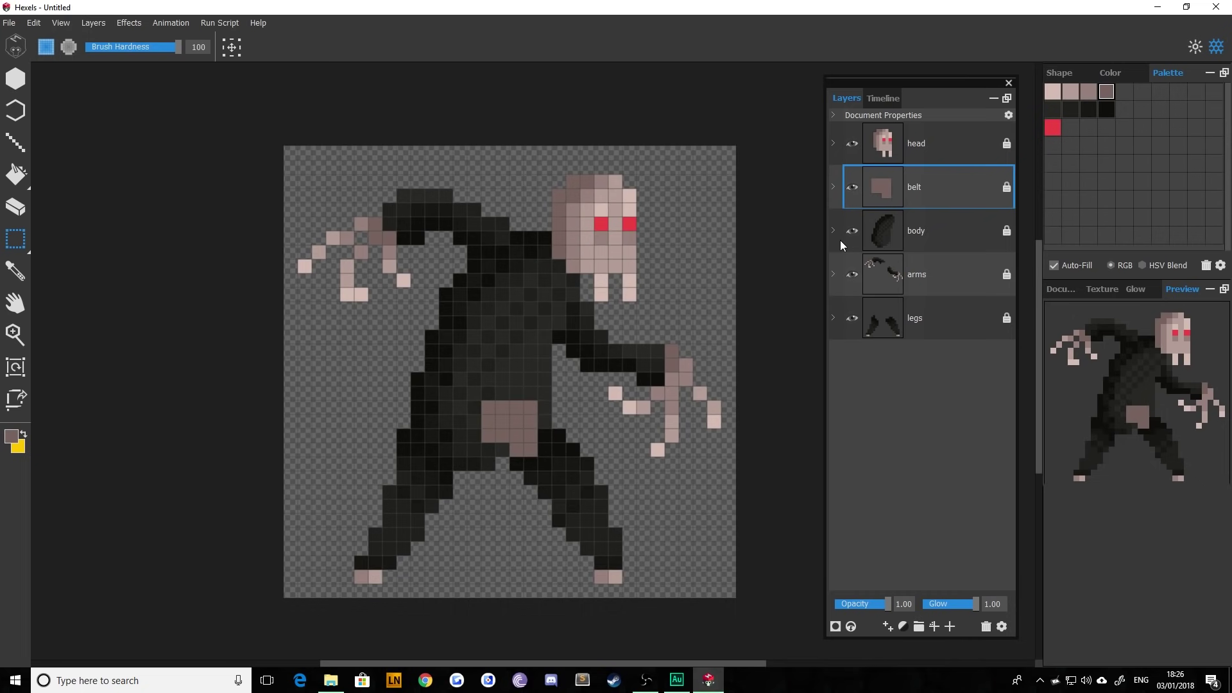
Set painting to replace pixels and add a dark pixel on the patch's top row
{"action": "left_click", "coordinate": [1055, 127]}
{"action": "left_click", "coordinate": [852, 188]}
{"action": "left_click", "coordinate": [852, 188]}
{"action": "left_click", "coordinate": [14, 82]}
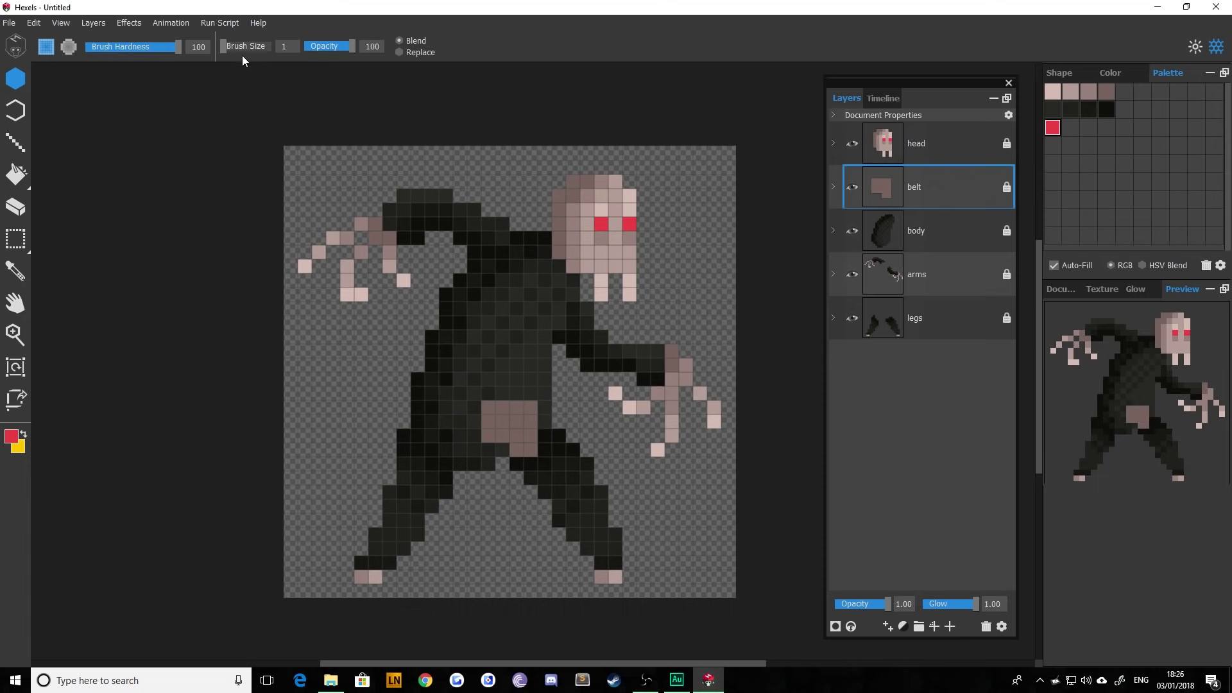
{"action": "left_click", "coordinate": [399, 52]}
{"action": "left_click", "coordinate": [530, 422]}
{"action": "left_click", "coordinate": [502, 421]}
{"action": "key", "text": "ctrl+z"}
{"action": "key", "text": "ctrl+z"}
{"action": "left_click", "coordinate": [1090, 110]}
{"action": "left_click", "coordinate": [530, 421]}
{"action": "left_click", "coordinate": [503, 421]}
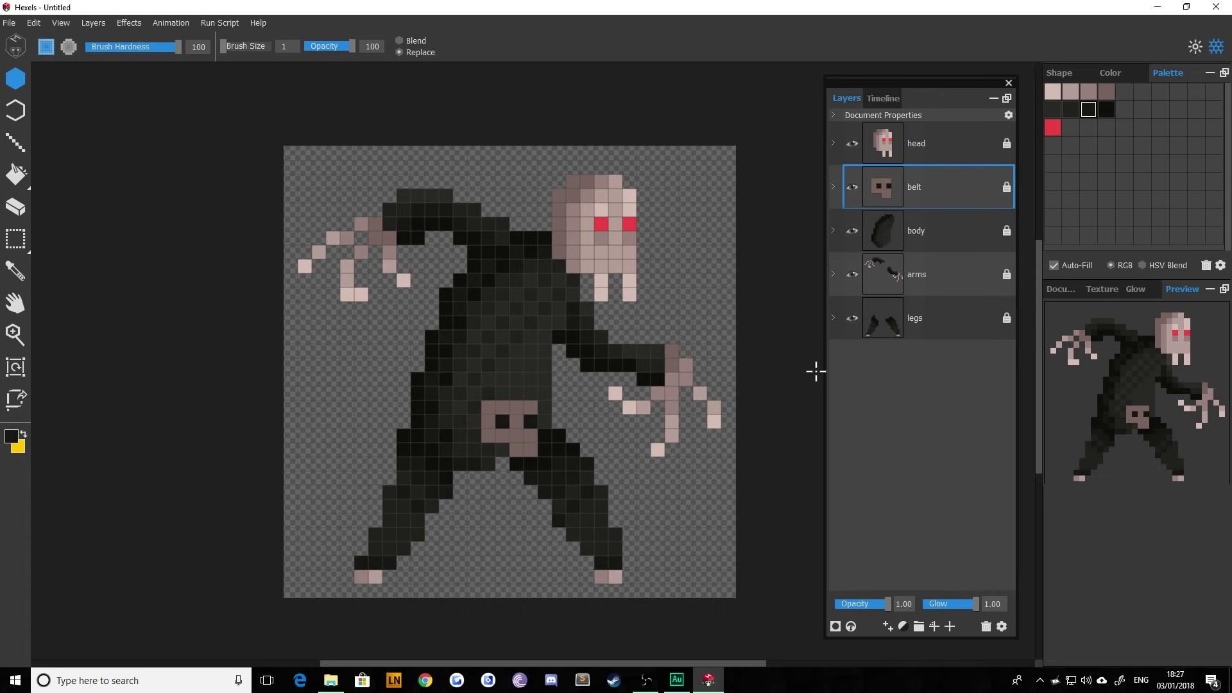
{"action": "key", "text": "ctrl+z"}
{"action": "key", "text": "ctrl+z"}
Shade the patch with pink-brown pixels and lighten its bottom row with lighter pink
{"action": "left_click", "coordinate": [1094, 94]}
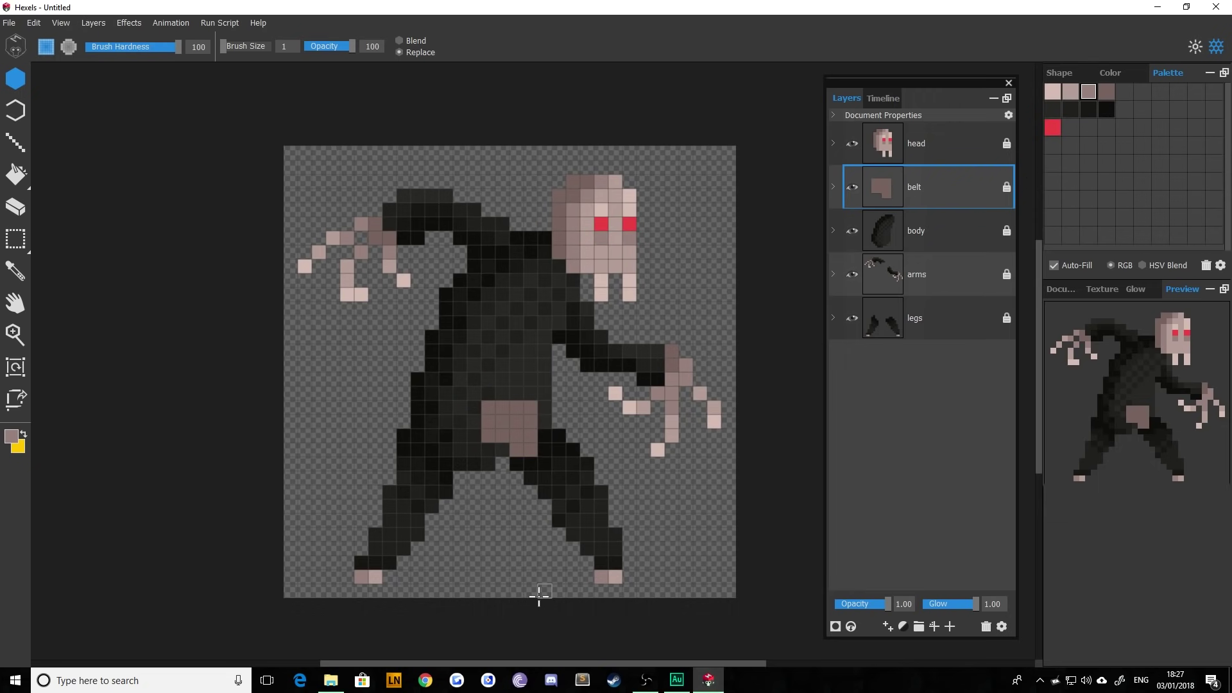
{"action": "left_click", "coordinate": [531, 436]}
{"action": "left_click", "coordinate": [517, 423]}
{"action": "left_click", "coordinate": [502, 437]}
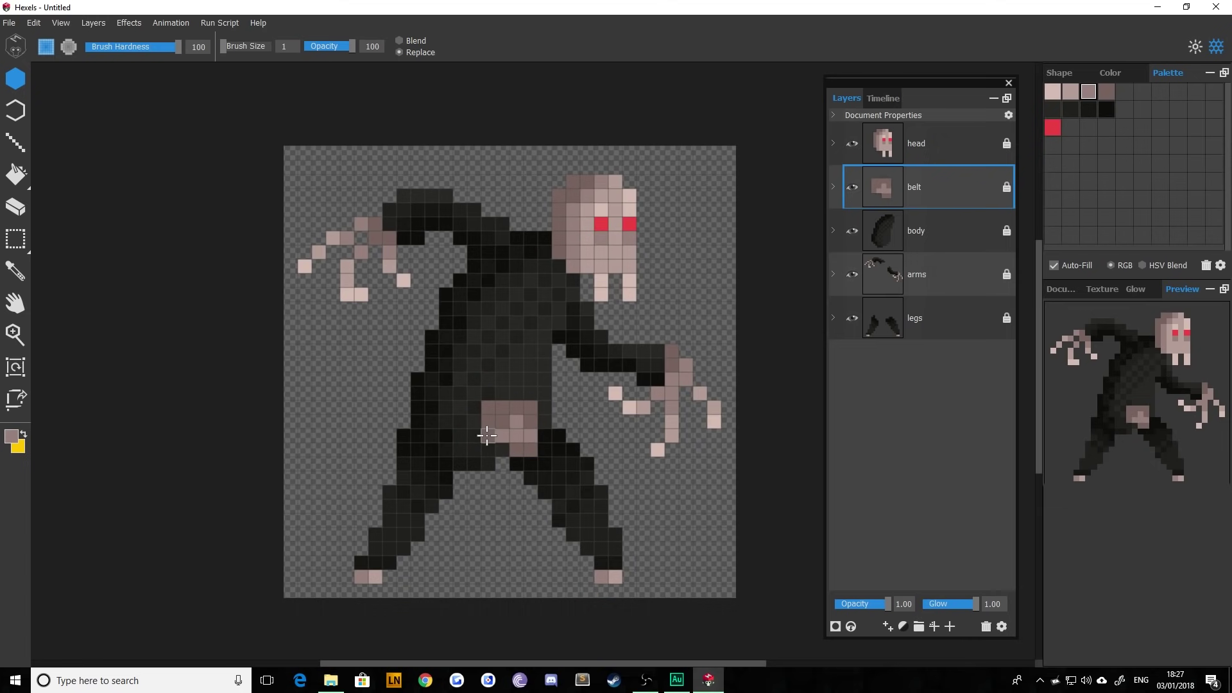
{"action": "left_click", "coordinate": [1071, 91]}
{"action": "left_click", "coordinate": [531, 449]}
{"action": "left_click", "coordinate": [516, 450]}
{"action": "left_click", "coordinate": [1054, 98]}
{"action": "left_click", "coordinate": [1088, 91]}
{"action": "left_click", "coordinate": [536, 424]}
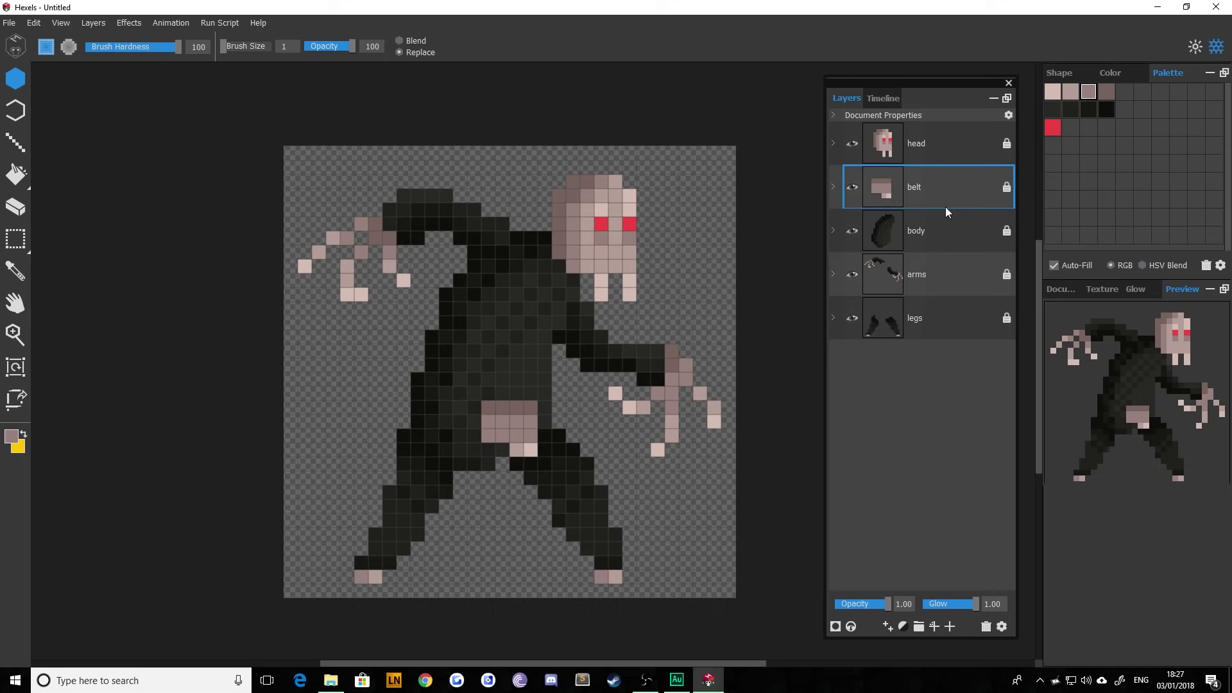
Darken a pixel at the patch's left edge; a trial red waist stroke is undone
{"action": "left_click", "coordinate": [1107, 87]}
{"action": "left_click", "coordinate": [489, 412]}
{"action": "key", "text": "e"}
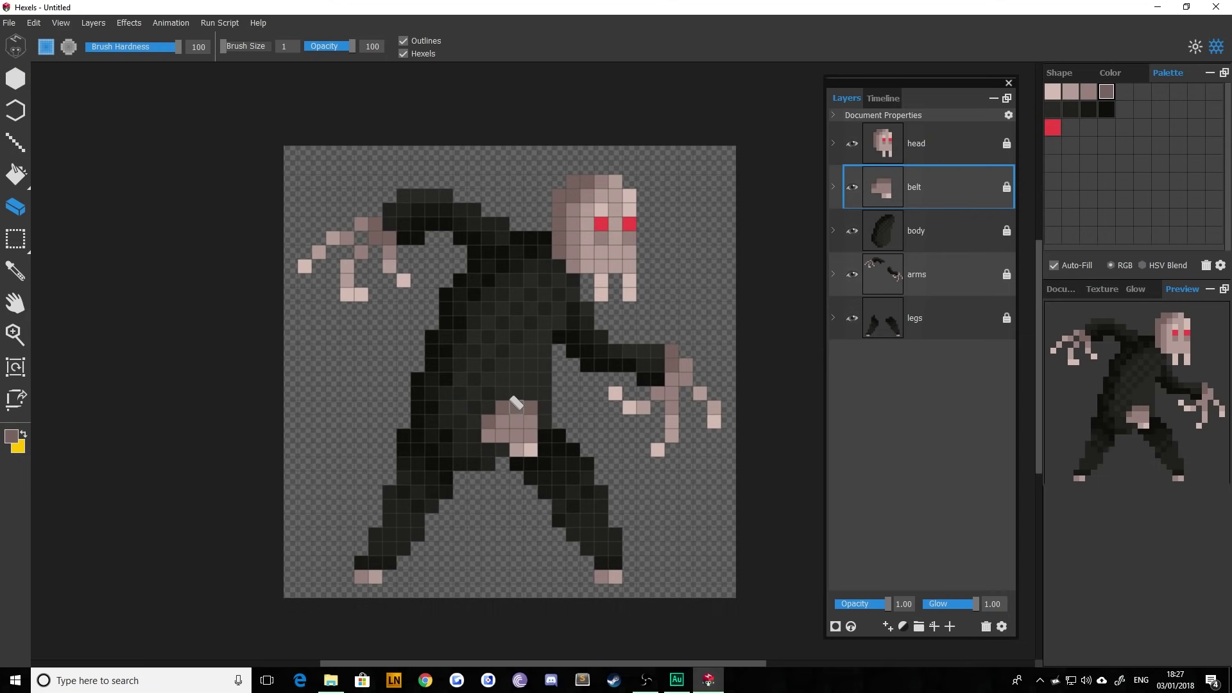
{"action": "key", "text": "b"}
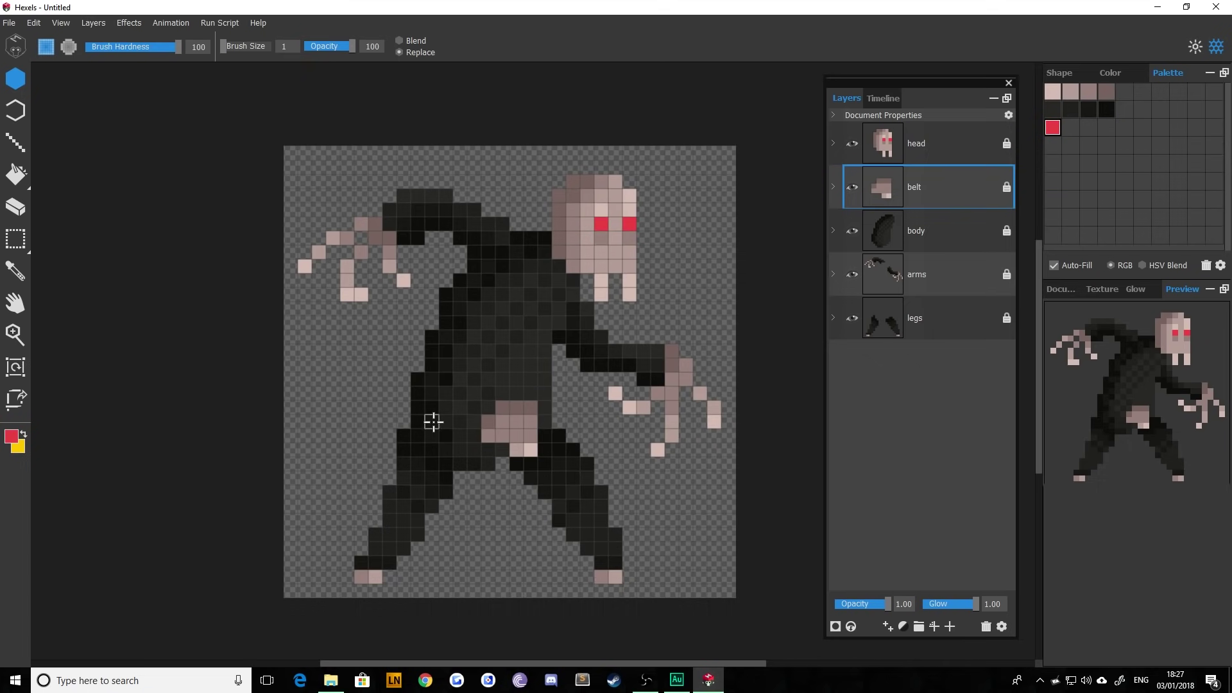
{"action": "left_click_drag", "start_coordinate": [474, 407], "coordinate": [420, 369]}
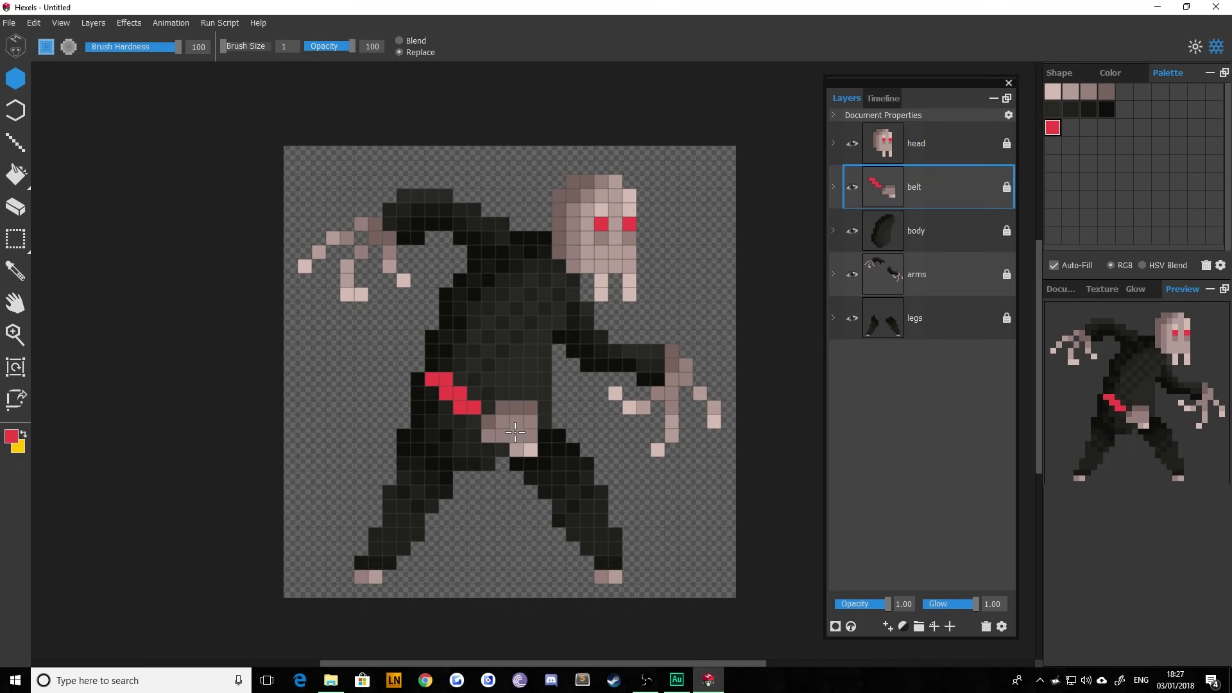
{"action": "key", "text": "ctrl+z"}
Edit the red palette swatches into darker crimson tones
{"action": "double_click", "coordinate": [1069, 128]}
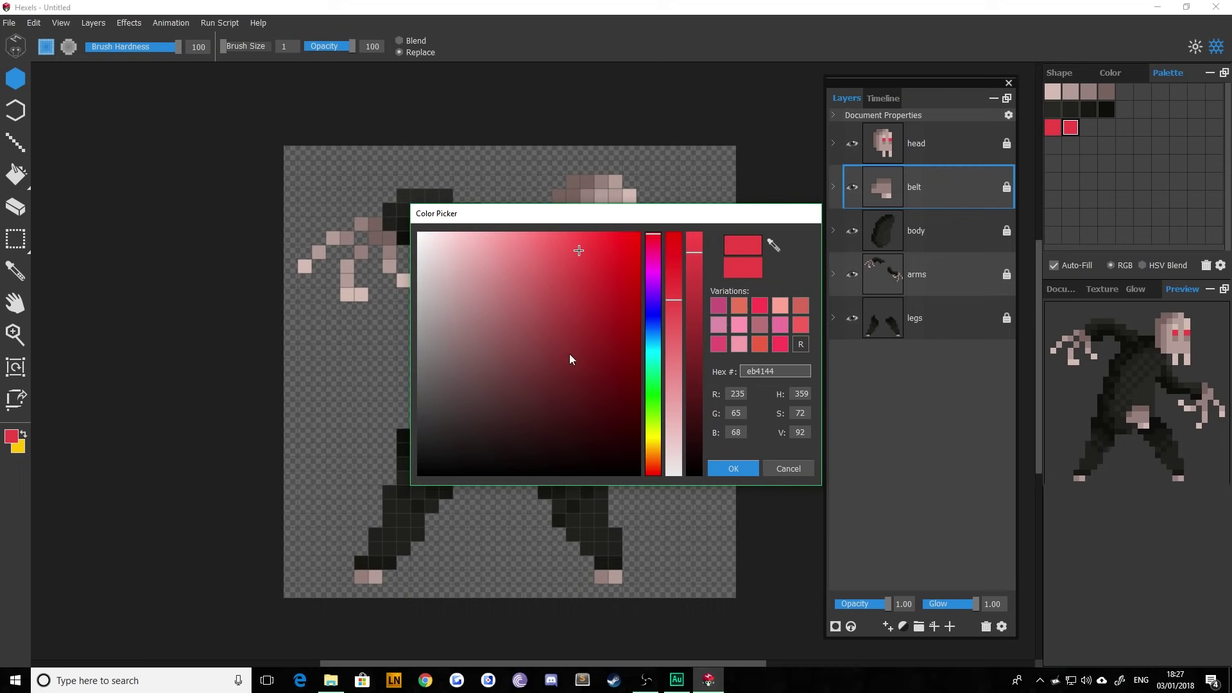
{"action": "left_click_drag", "start_coordinate": [568, 349], "coordinate": [521, 401]}
{"action": "left_click", "coordinate": [734, 472]}
{"action": "left_click", "coordinate": [1070, 128]}
{"action": "double_click", "coordinate": [1088, 128]}
{"action": "left_click", "coordinate": [733, 467]}
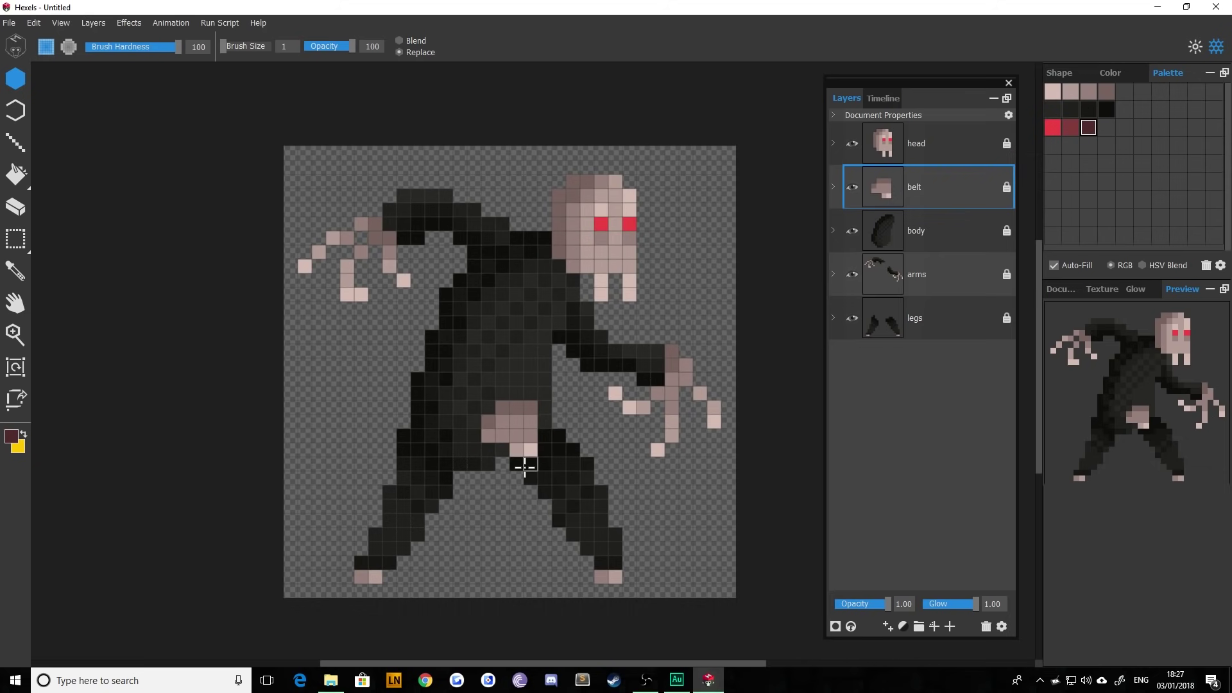
Paint a dark crimson belt diagonally across the waist, from upper left to the right end
{"action": "left_click", "coordinate": [487, 407]}
{"action": "left_click", "coordinate": [473, 406]}
{"action": "mouse_move", "coordinate": [468, 394]}
{"action": "left_mouse_down"}
{"action": "mouse_move", "coordinate": [433, 353]}
{"action": "mouse_move", "coordinate": [433, 369]}
{"action": "mouse_move", "coordinate": [462, 408]}
{"action": "left_mouse_up"}
{"action": "mouse_move", "coordinate": [545, 411]}
{"action": "left_mouse_down"}
{"action": "mouse_move", "coordinate": [544, 382]}
{"action": "mouse_move", "coordinate": [582, 410]}
{"action": "mouse_move", "coordinate": [550, 366]}
{"action": "left_mouse_up"}
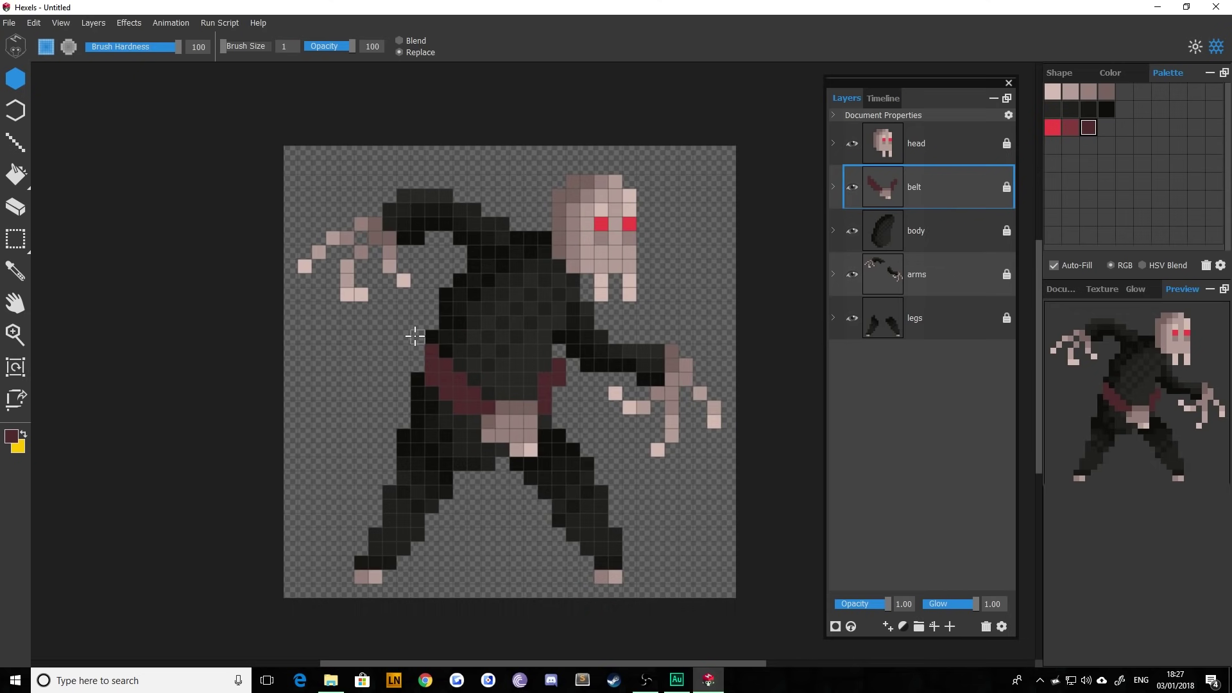
{"action": "left_click_drag", "start_coordinate": [415, 337], "coordinate": [415, 351]}
Highlight the belt's diagonal and right end in lighter crimson
{"action": "left_click", "coordinate": [1070, 131]}
{"action": "left_click", "coordinate": [488, 407]}
{"action": "left_click", "coordinate": [474, 393]}
{"action": "left_click_drag", "start_coordinate": [460, 379], "coordinate": [417, 340]}
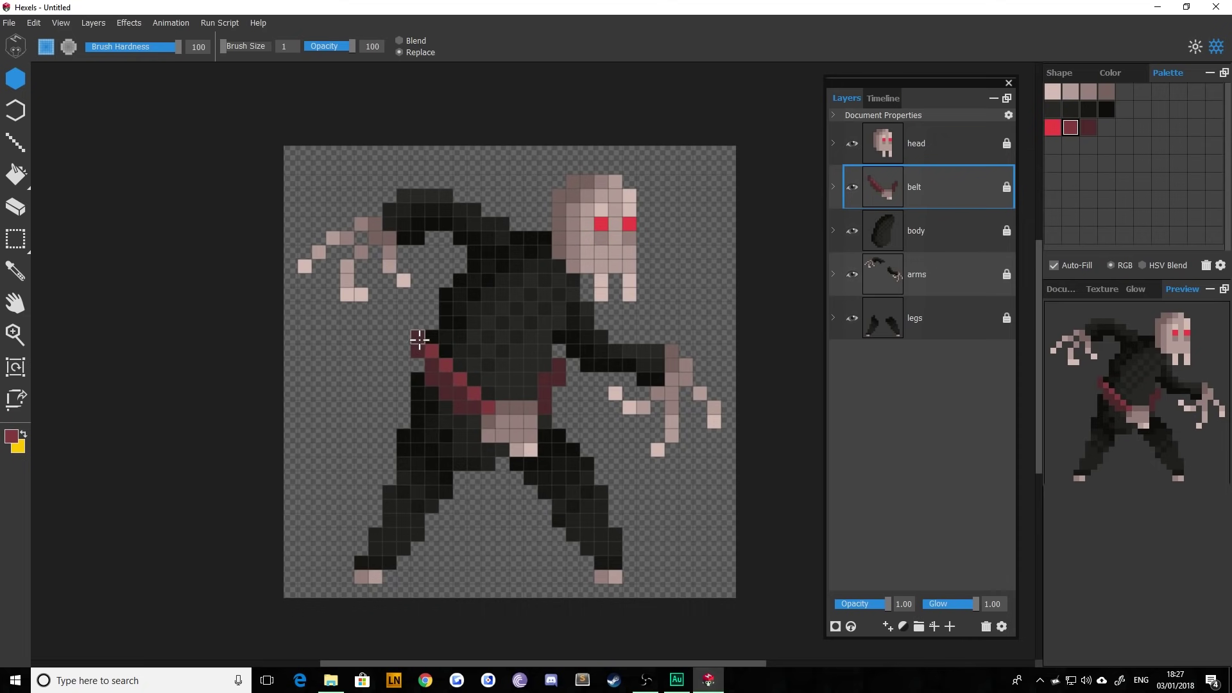
{"action": "left_click", "coordinate": [558, 367]}
{"action": "left_click", "coordinate": [559, 380]}
Paint one cloth-patch pixel below the belt in the grey-brown swatch
{"action": "left_click", "coordinate": [1098, 91]}
{"action": "left_click", "coordinate": [503, 419]}
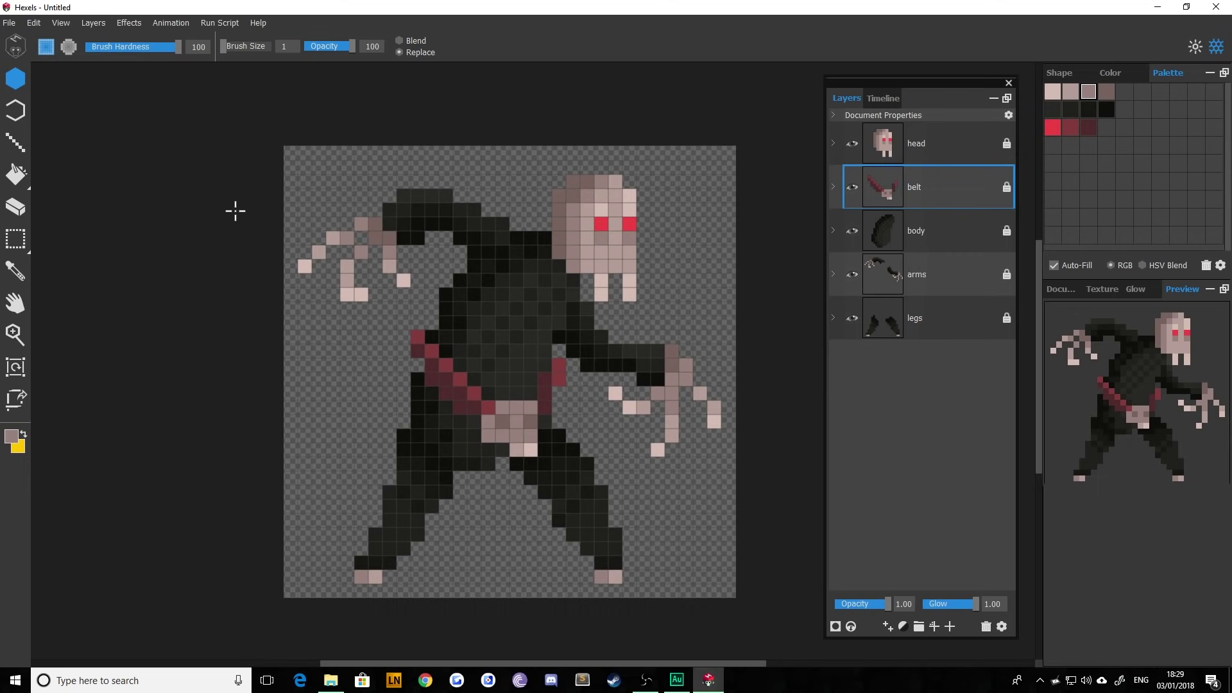
On the head layer, select the red-eyed head and nudge it one cell left, then deselect
{"action": "key", "text": "alt+bracketright"}
{"action": "left_click", "coordinate": [15, 239]}
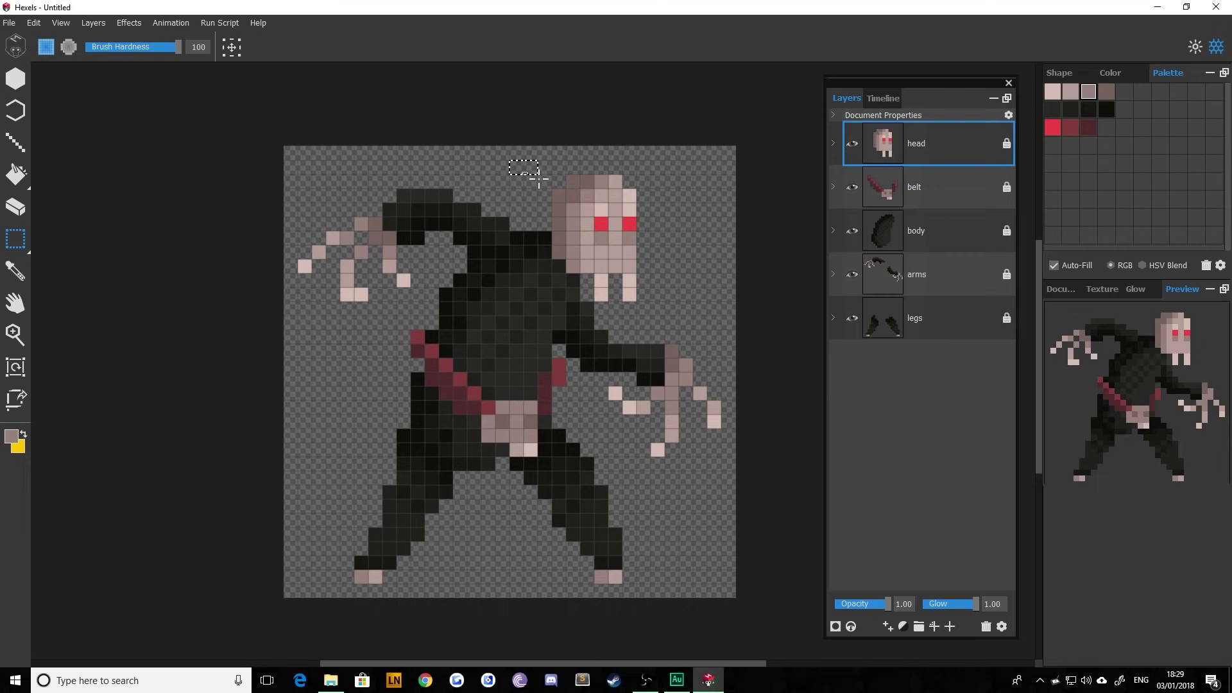
{"action": "mouse_move", "coordinate": [556, 187]}
{"action": "left_mouse_down"}
{"action": "mouse_move", "coordinate": [645, 295]}
{"action": "mouse_move", "coordinate": [693, 316]}
{"action": "left_mouse_up"}
{"action": "key", "text": "Left"}
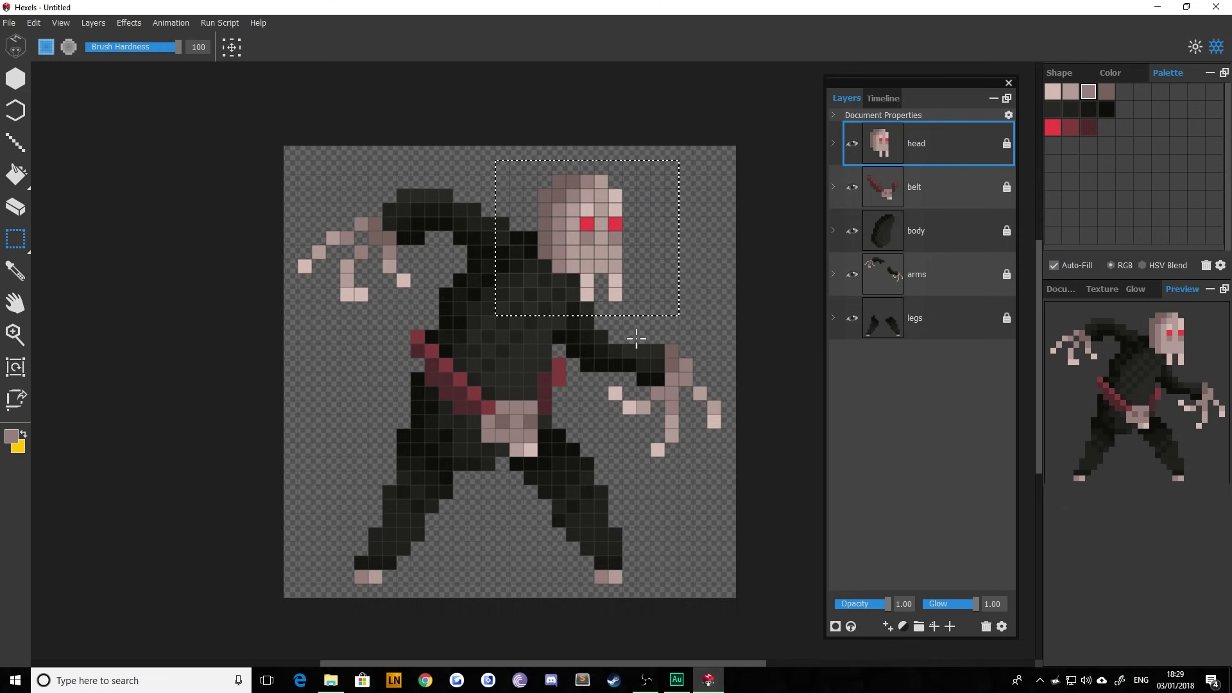
{"action": "key", "text": "ctrl+d"}
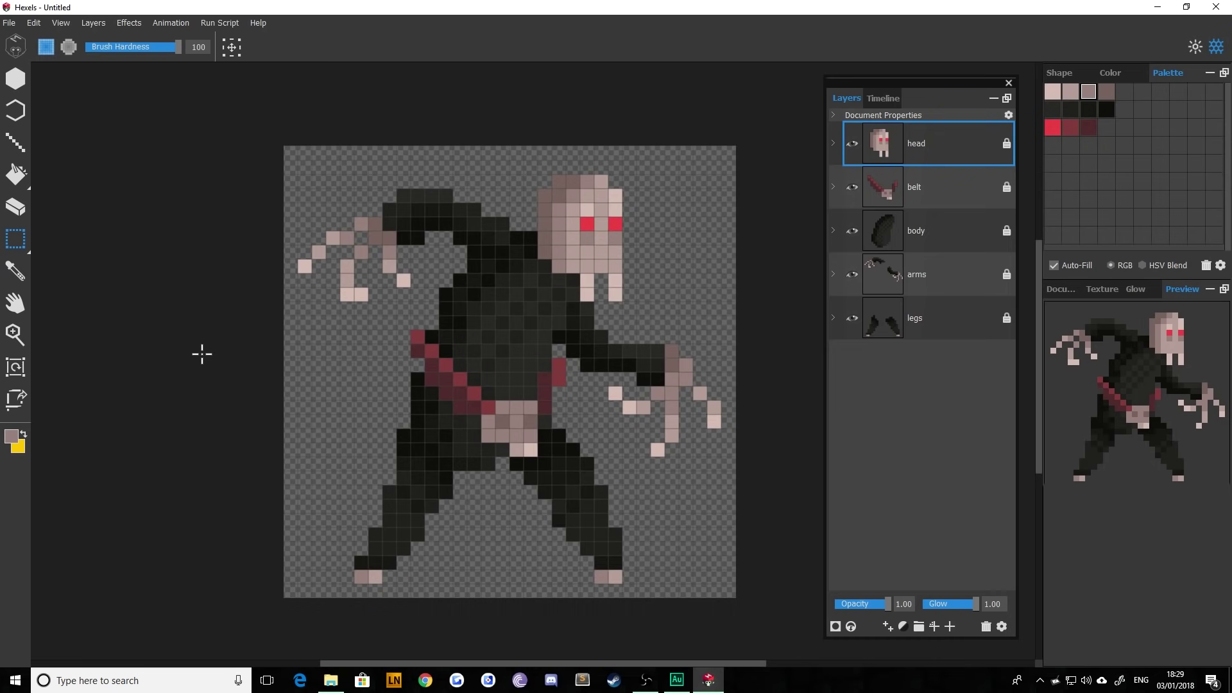